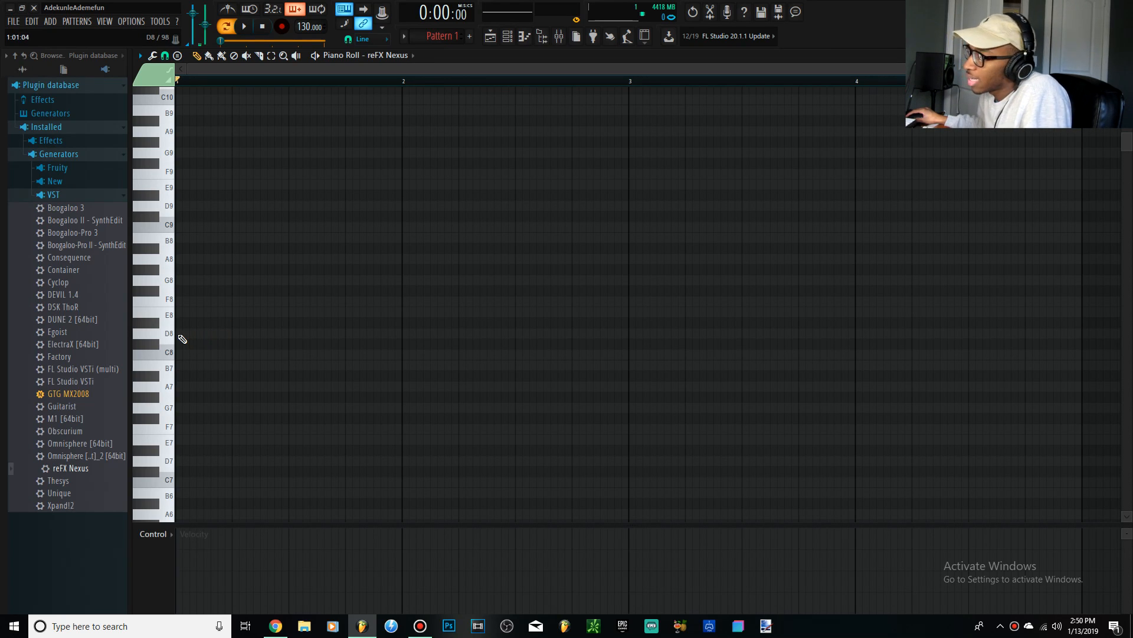
Place D8, E8 and G#8 notes at the starts of bars 1, 2 and 3, and shorten them to one bar each
click(183, 338)
drag(204, 334, 465, 333)
click(405, 312)
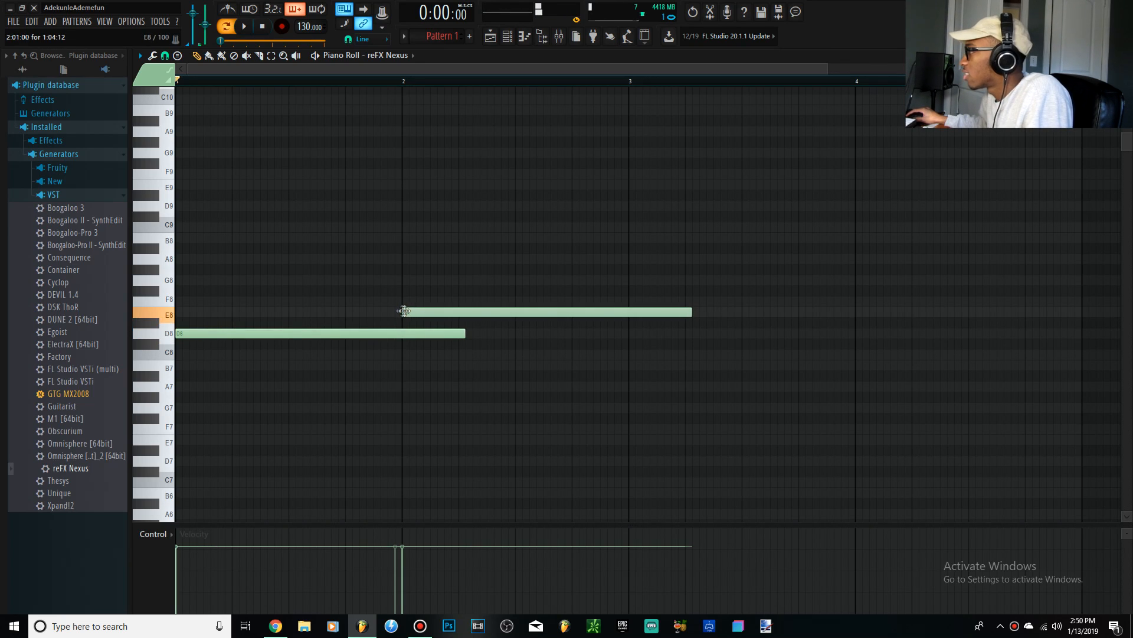
click(640, 269)
drag(638, 267, 629, 266)
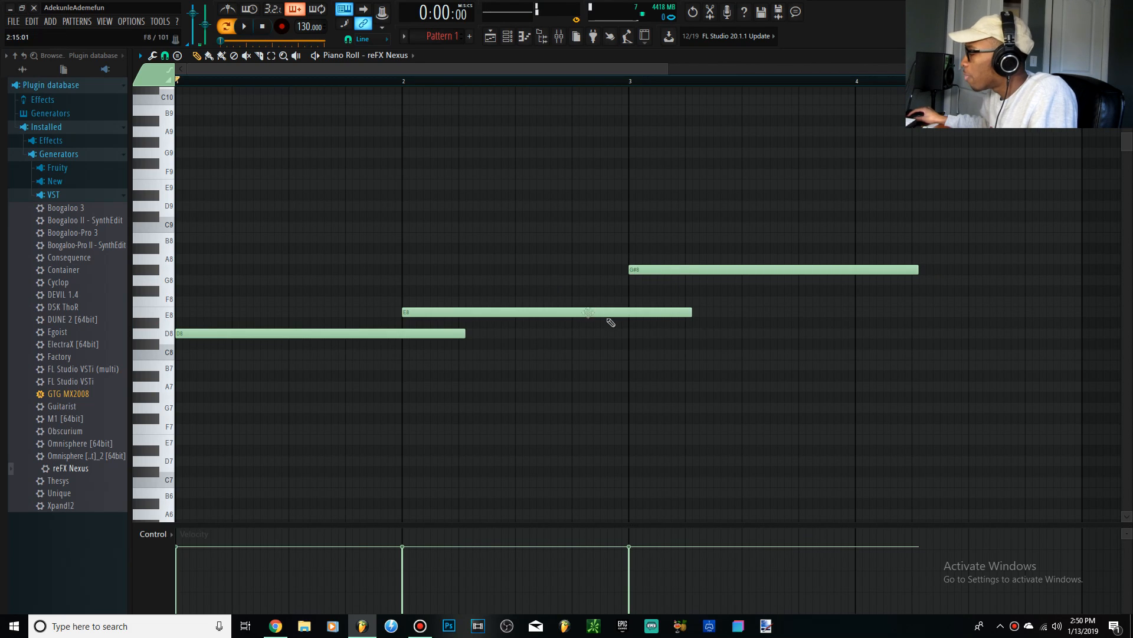
key(ctrl+a)
drag(465, 333, 404, 334)
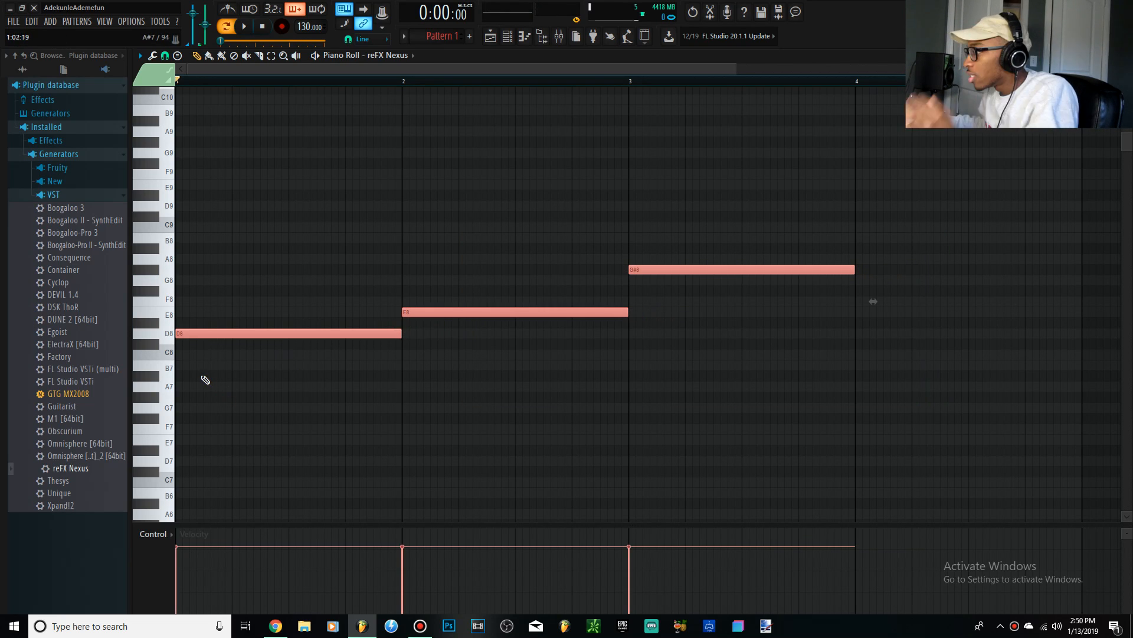
Try building a chord in bar 1 with B7 and G#7 below the D8 note, and remove the added notes
click(211, 366)
click(198, 397)
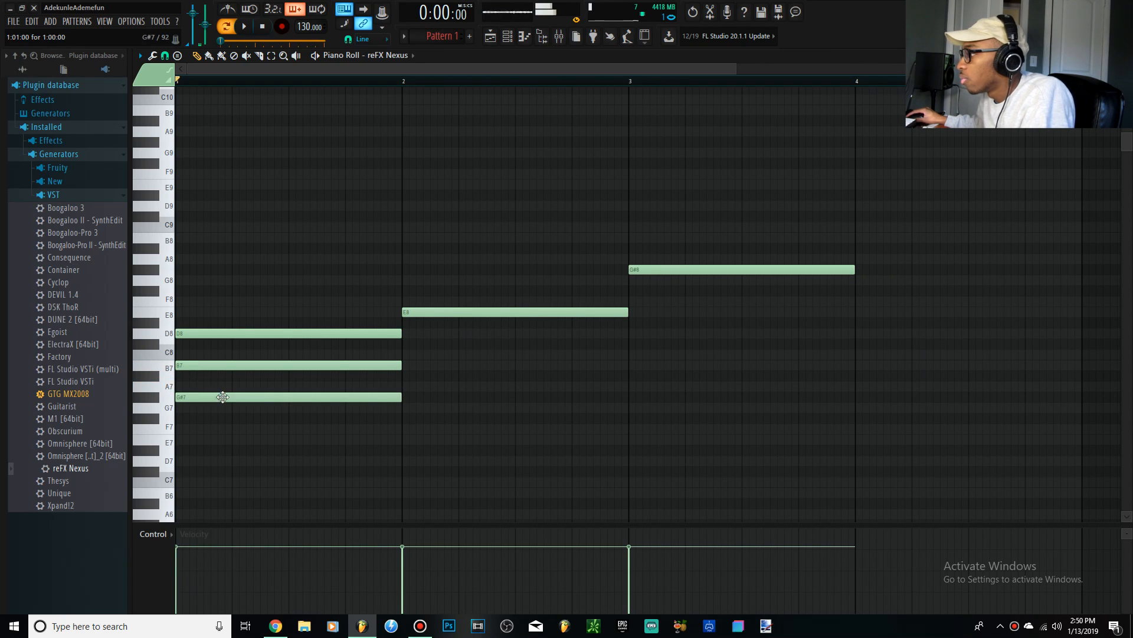
drag(242, 432, 186, 373)
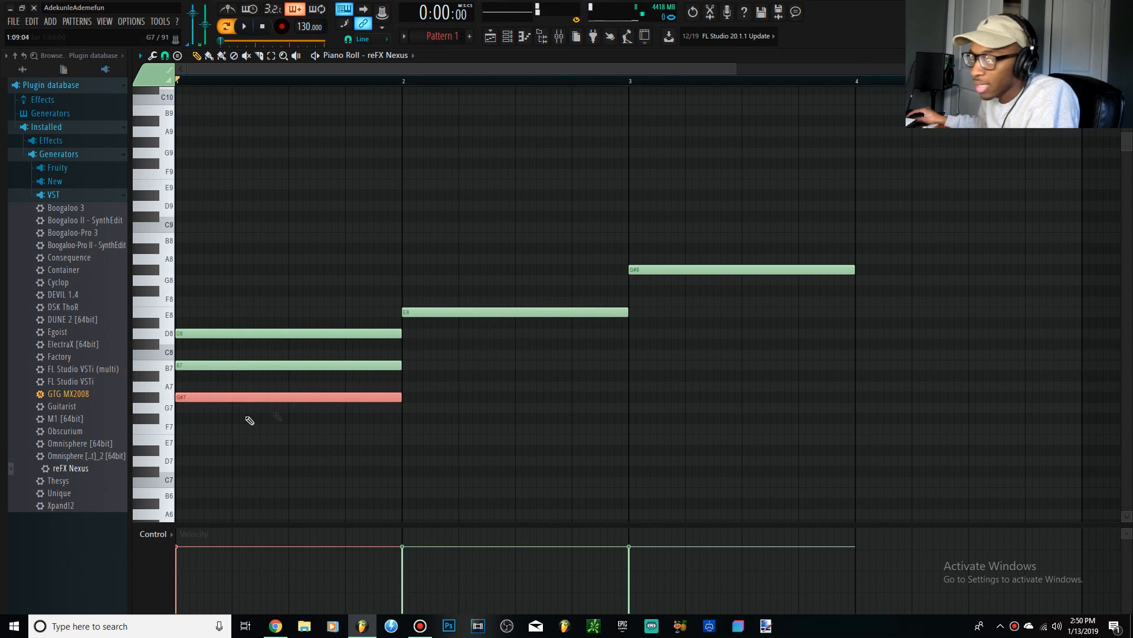
drag(256, 439, 179, 441)
click(186, 471)
right_click(283, 472)
right_click(254, 365)
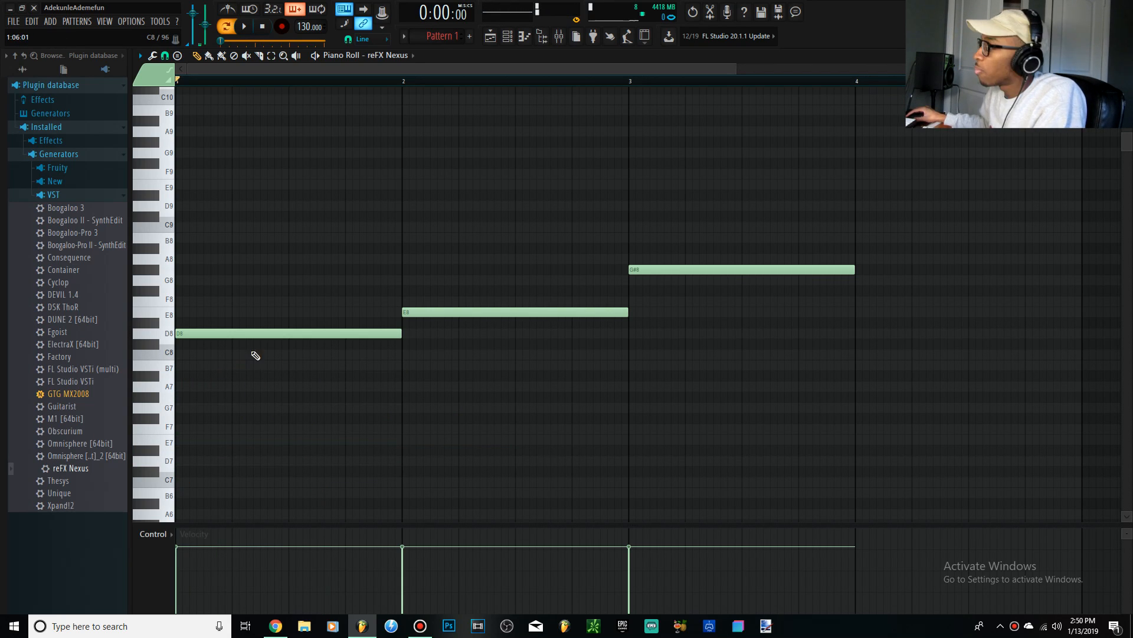
Delete the E8 and G#8 notes in bars 2 and 3
drag(737, 223, 576, 345)
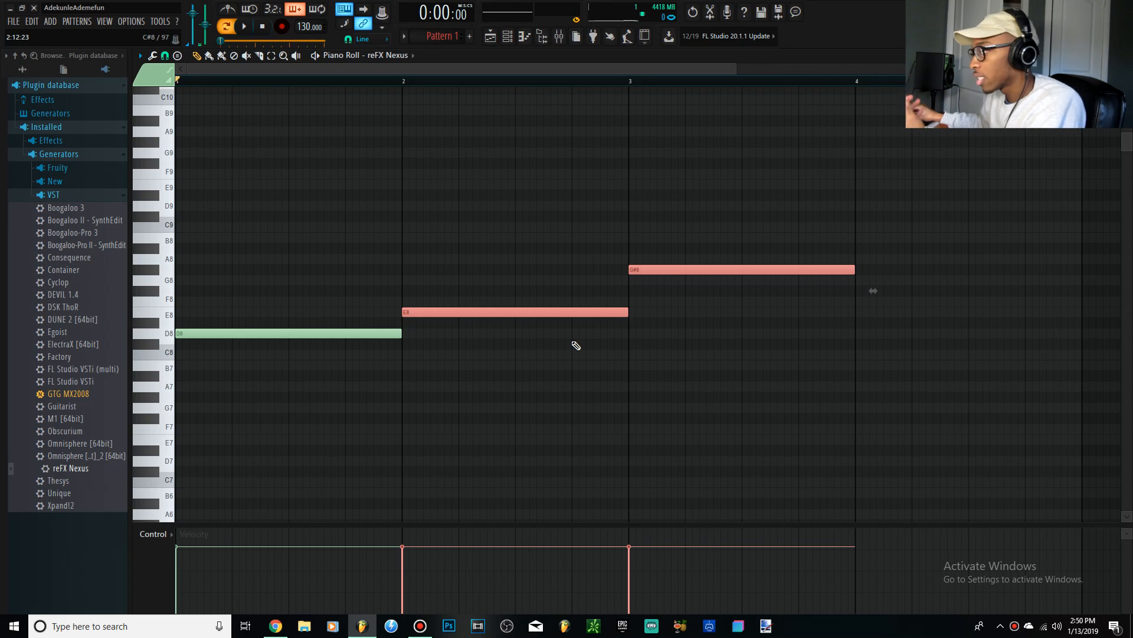
key(Delete)
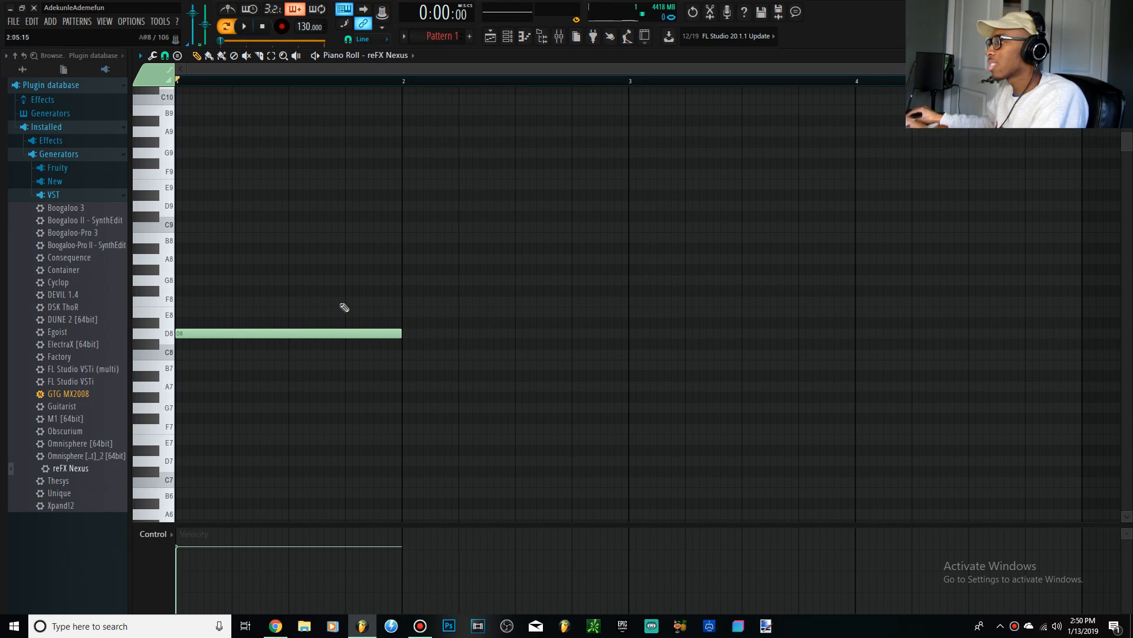
click(225, 303)
ctrl+right_click(242, 297)
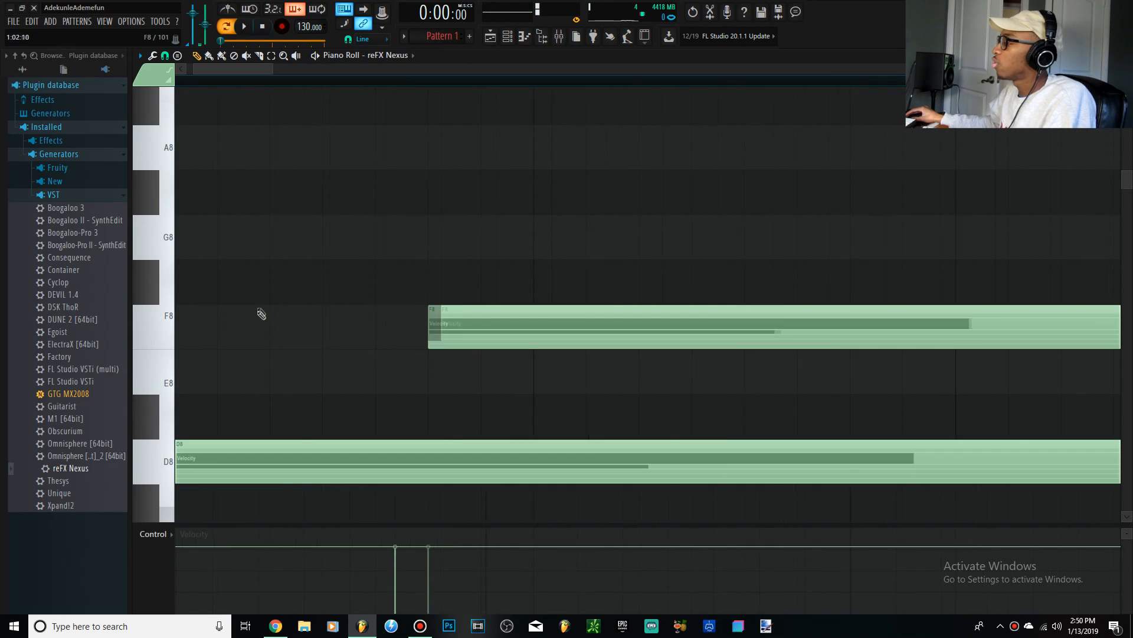
ctrl+right_click(416, 323)
right_click(423, 281)
Transpose the D8 note down two octaves to D6 and play it back
drag(375, 266, 349, 371)
key(ctrl+Down)
scroll(372, 345, down, 5)
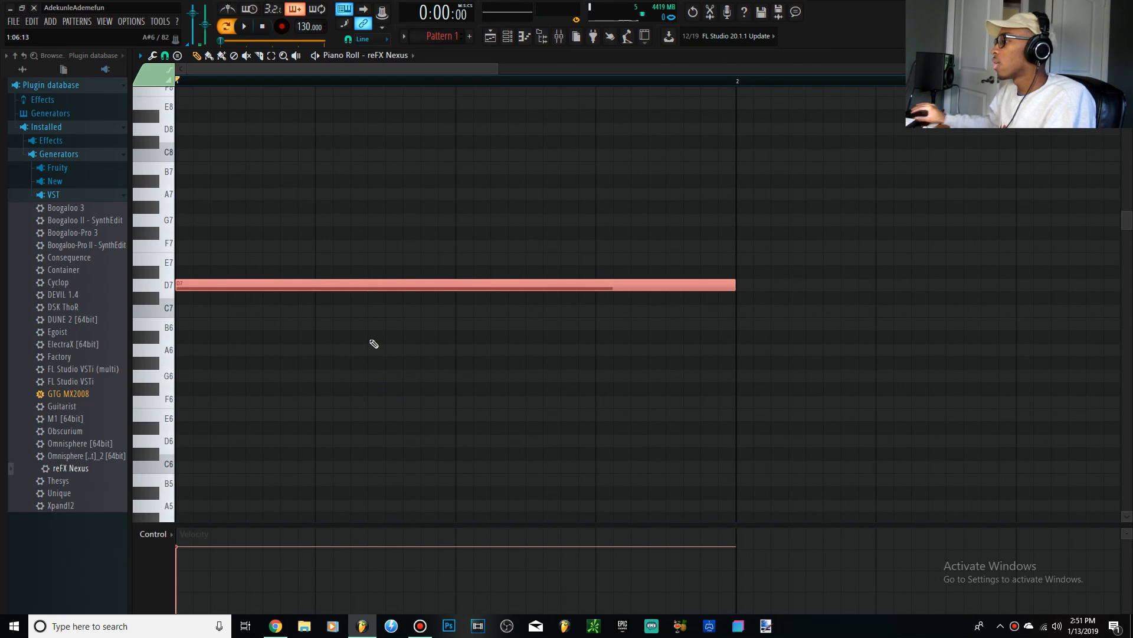
key(ctrl+Down)
key(space)
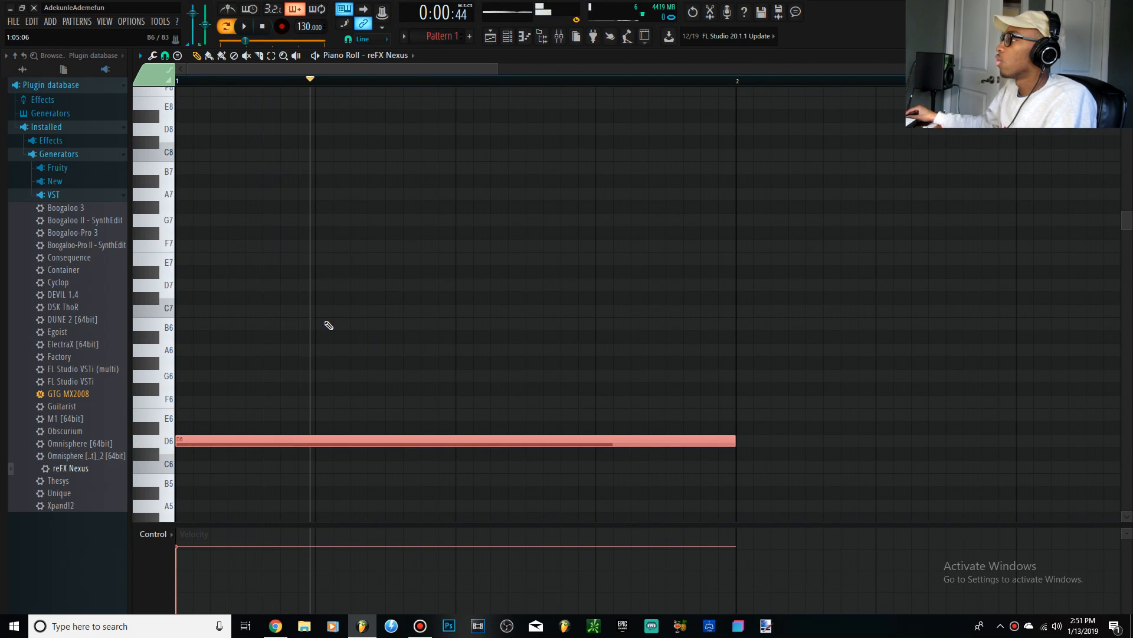
click(267, 29)
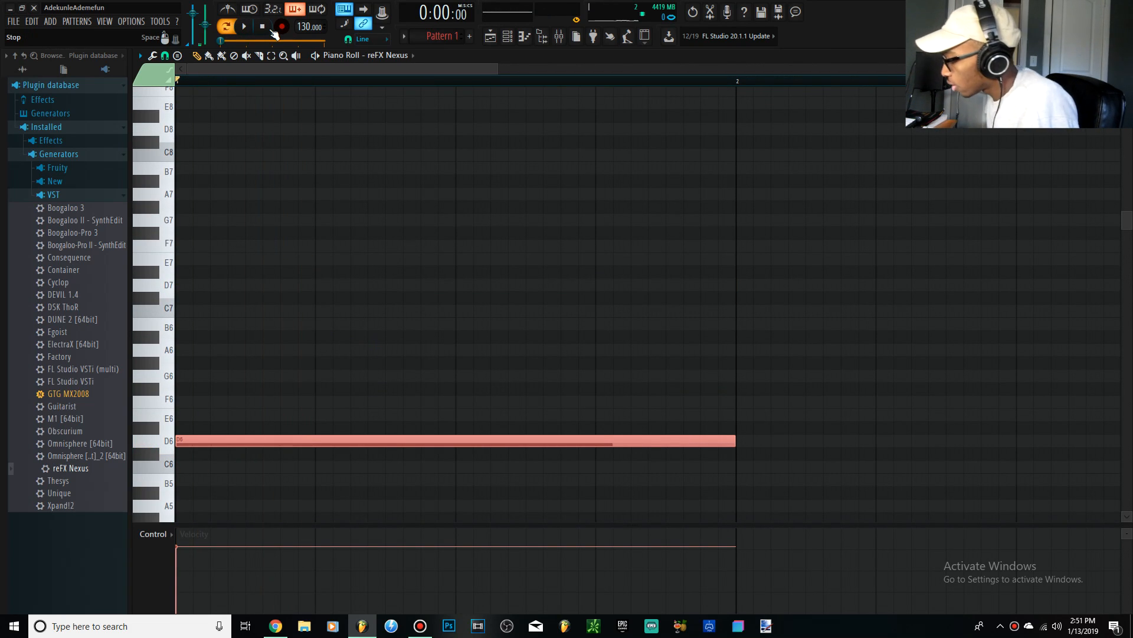
ctrl+scroll(362, 279, up, 3)
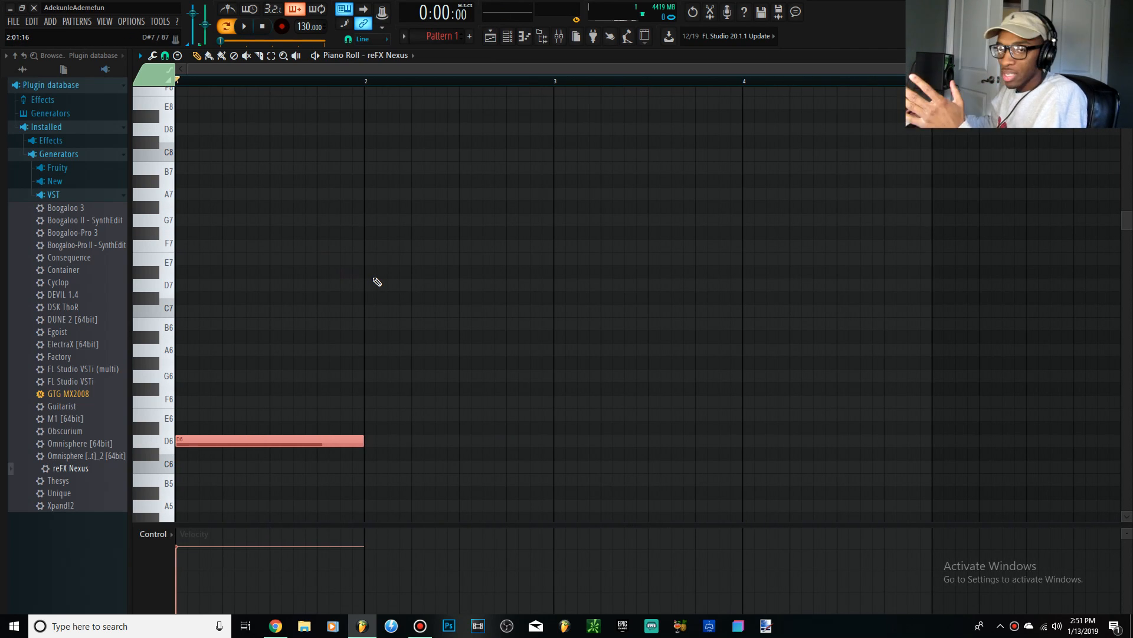
scroll(263, 371, down, 3)
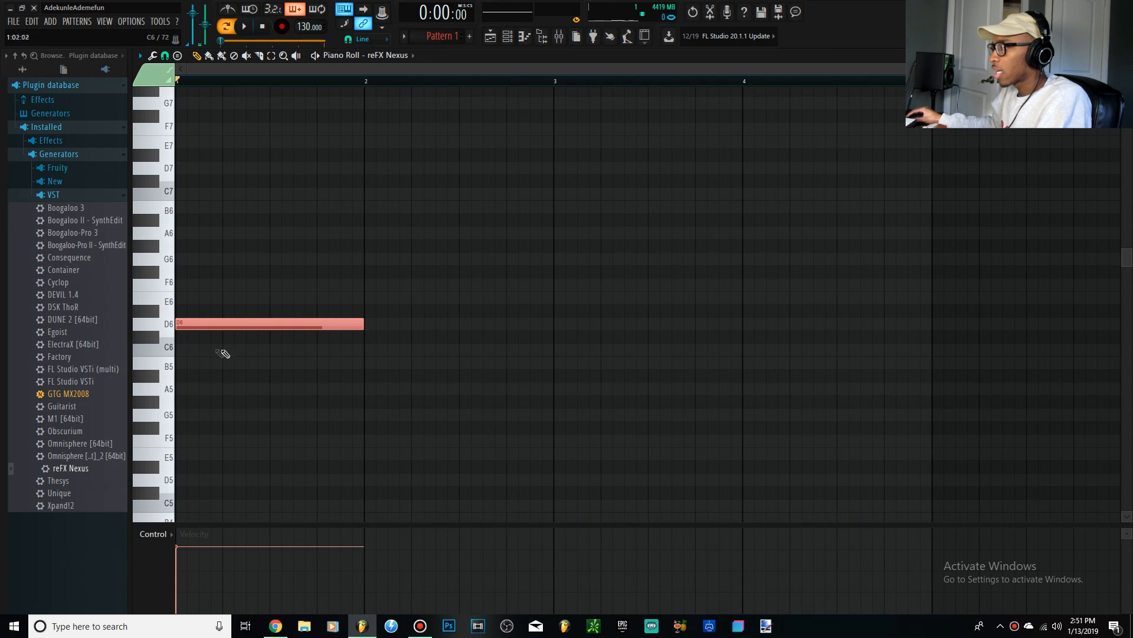
drag(208, 363, 197, 363)
right_click(197, 363)
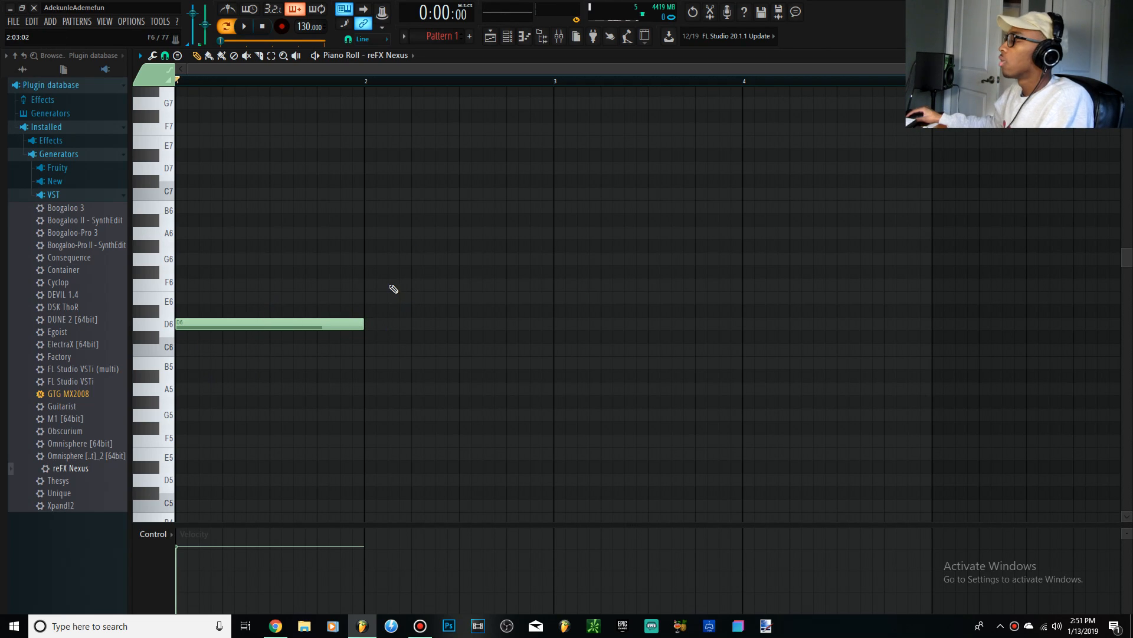
click(371, 288)
right_click(380, 286)
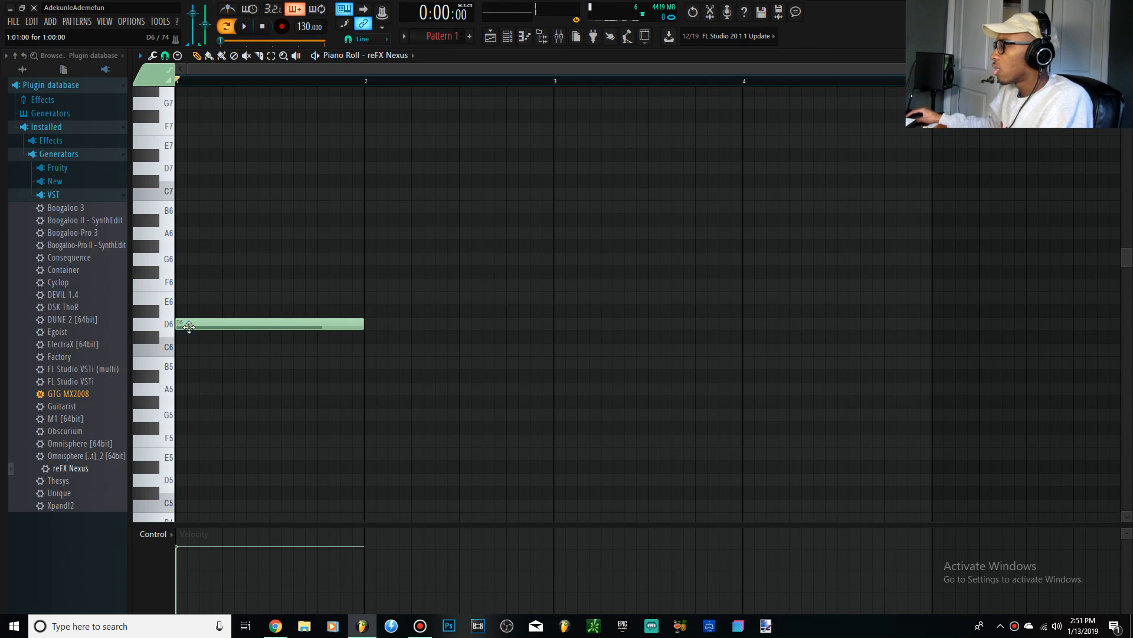
Place a one-bar F6 note at the start of bar 2 and play the pattern
click(188, 327)
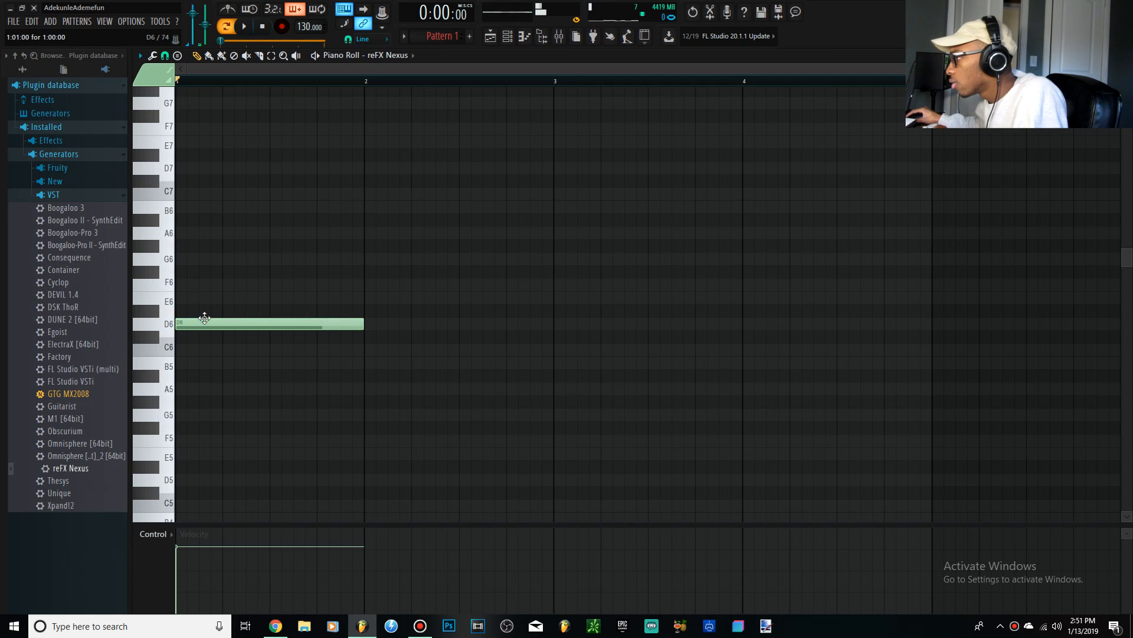
click(367, 284)
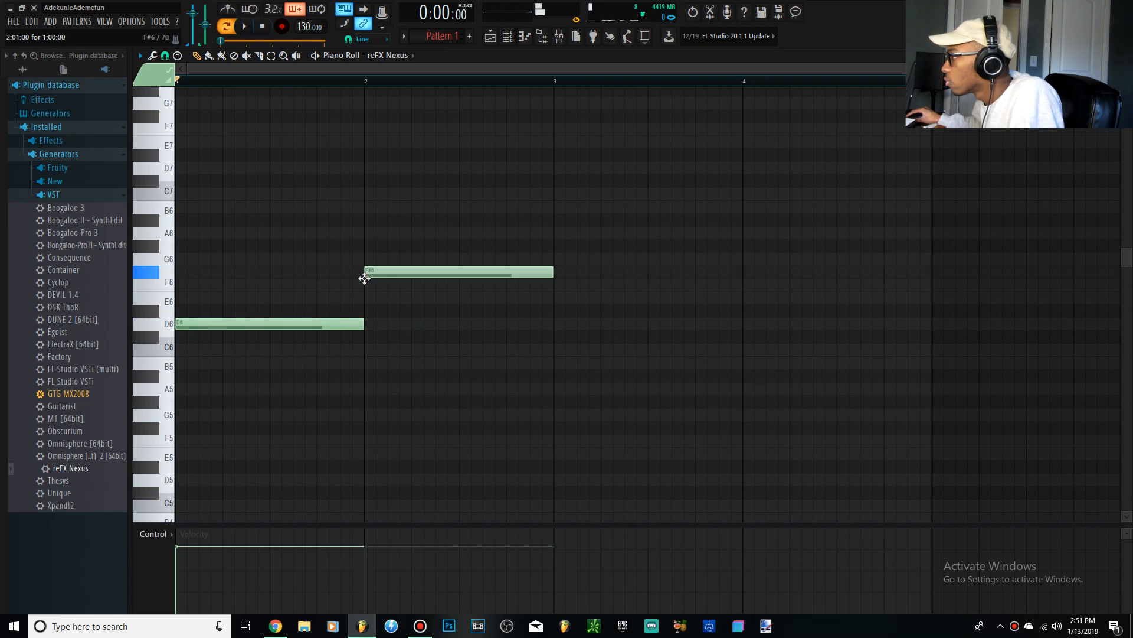
key(space)
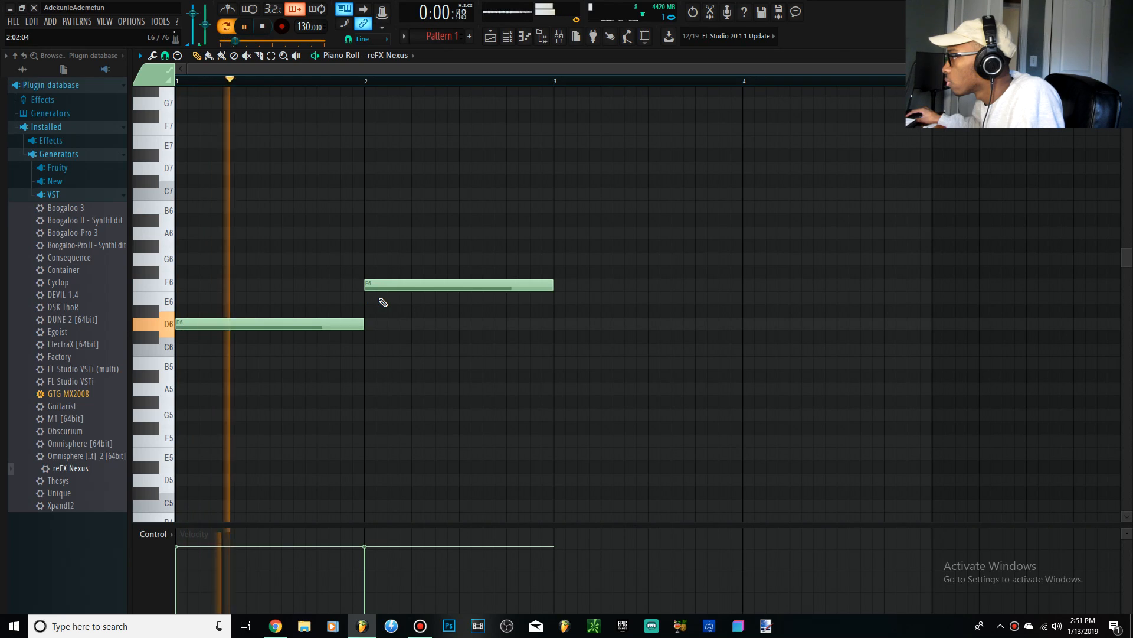
key(space)
Set the project tempo to 163 BPM while listening to the two-note pattern
scroll(303, 27, up, 1)
scroll(309, 26, down, 14)
key(space)
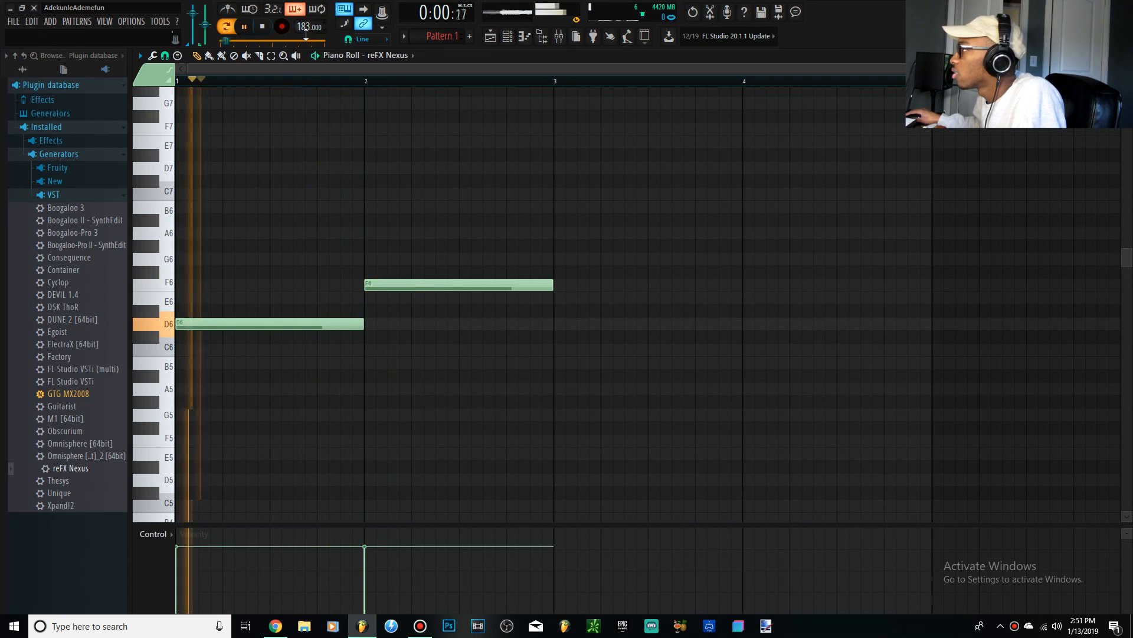
drag(309, 27, 309, 30)
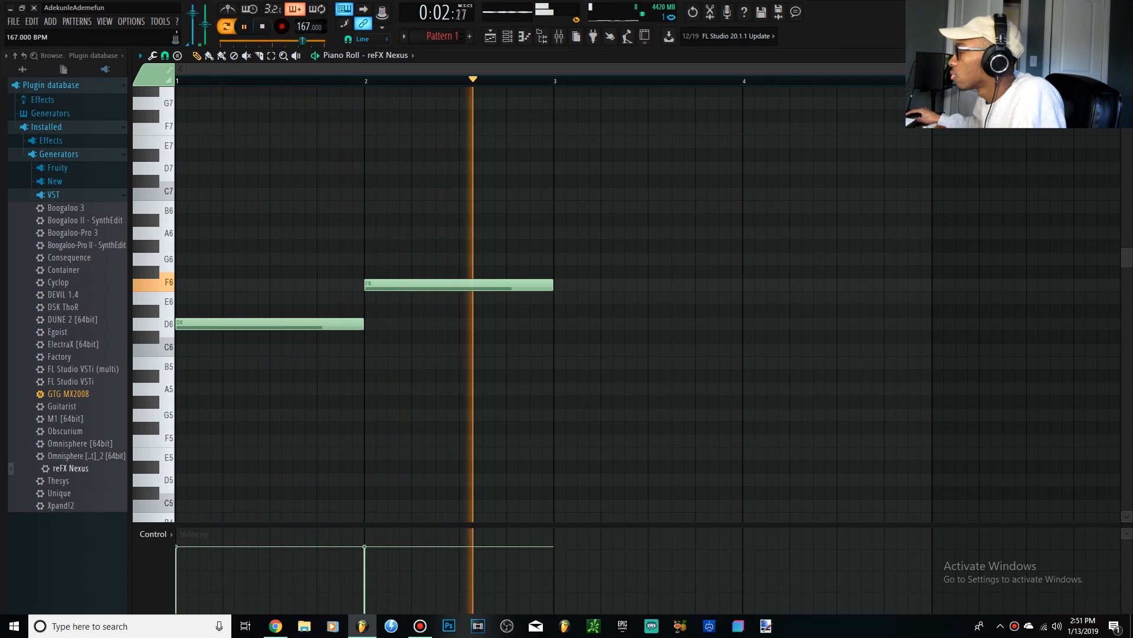
key(space)
key(space)
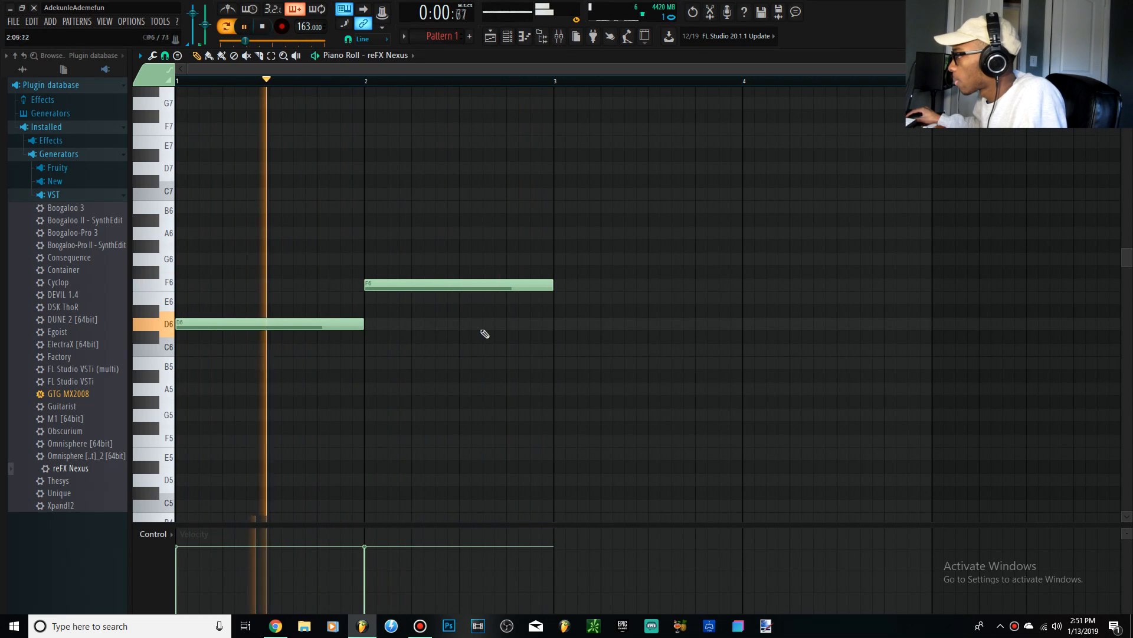
key(space)
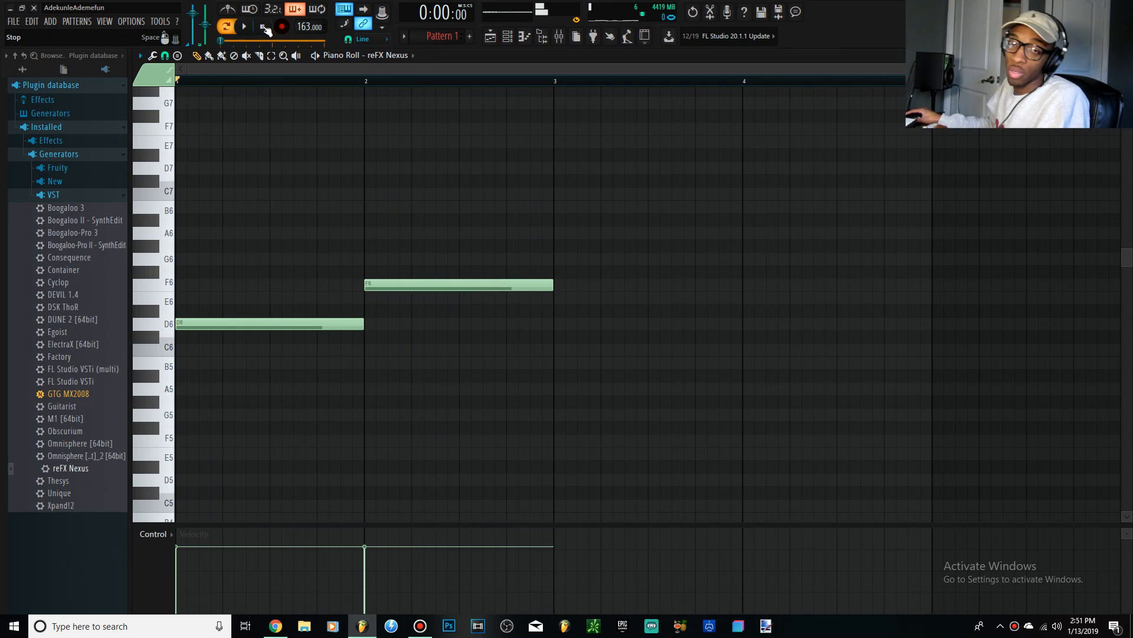
drag(298, 378, 508, 239)
drag(392, 417, 278, 245)
click(348, 384)
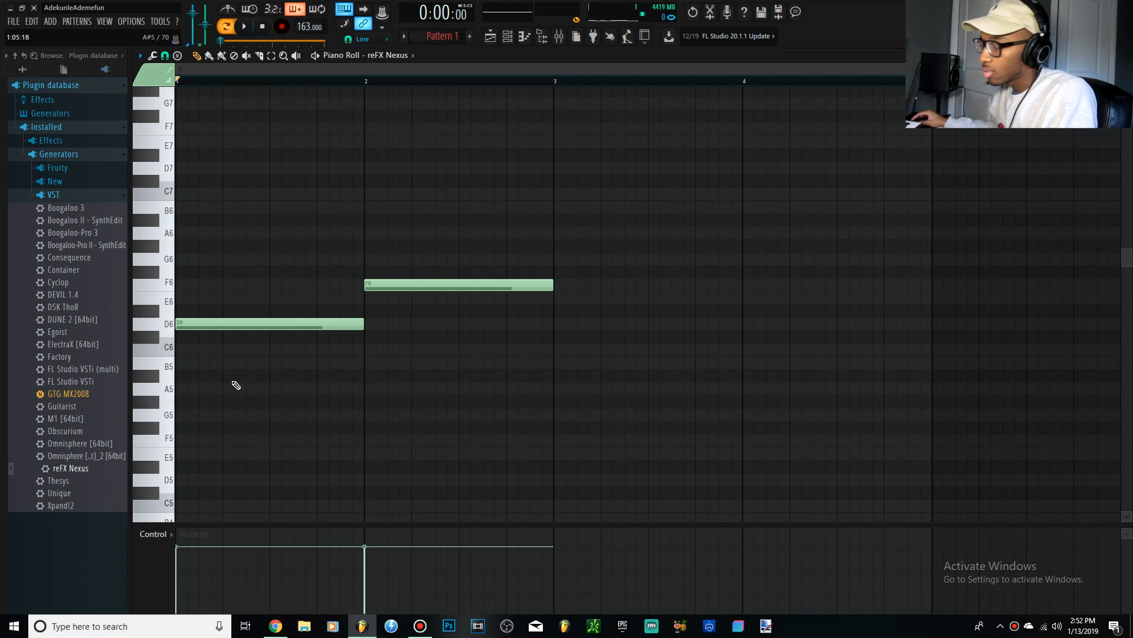
ctrl+click(169, 326)
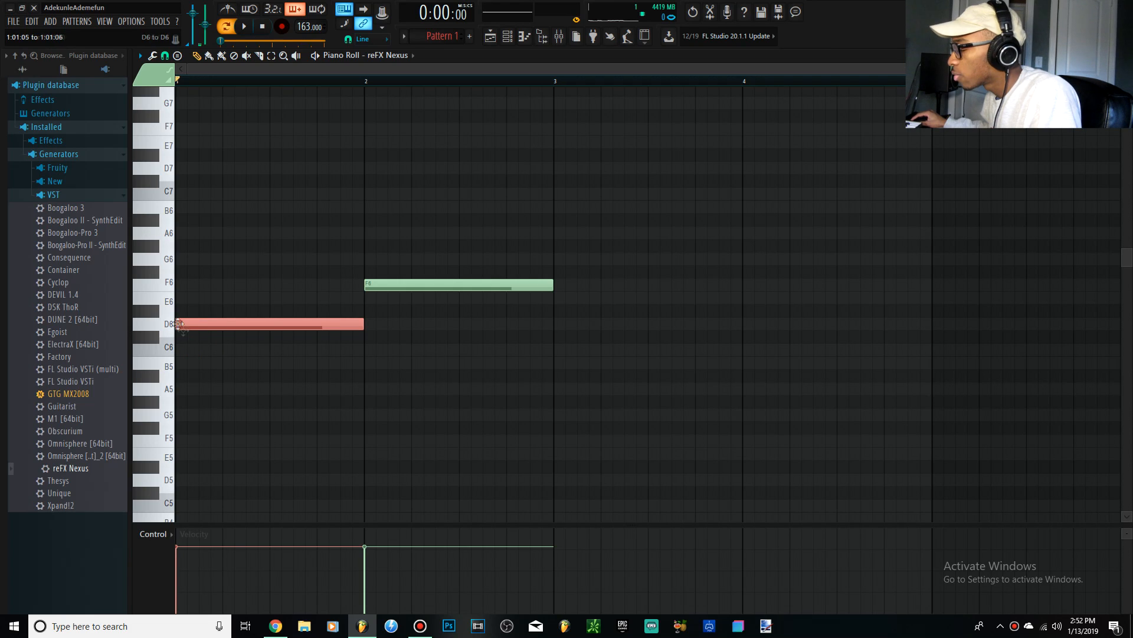
click(187, 341)
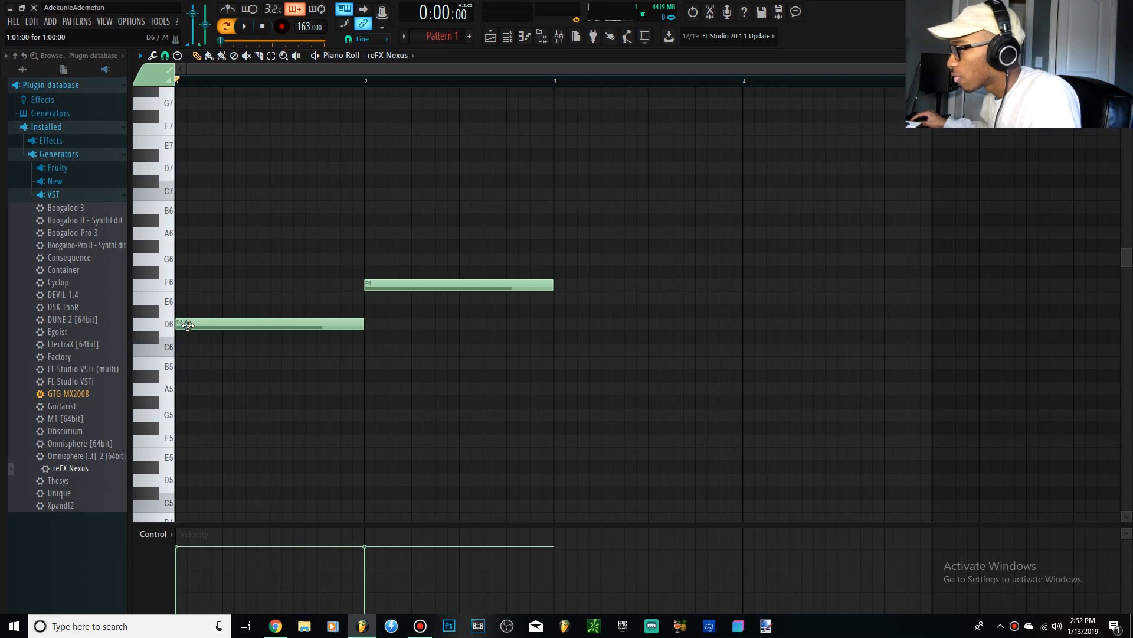
Add one-bar B5 and G5 notes below the D6 note in bar 1 to form a chord, and play it back
click(192, 364)
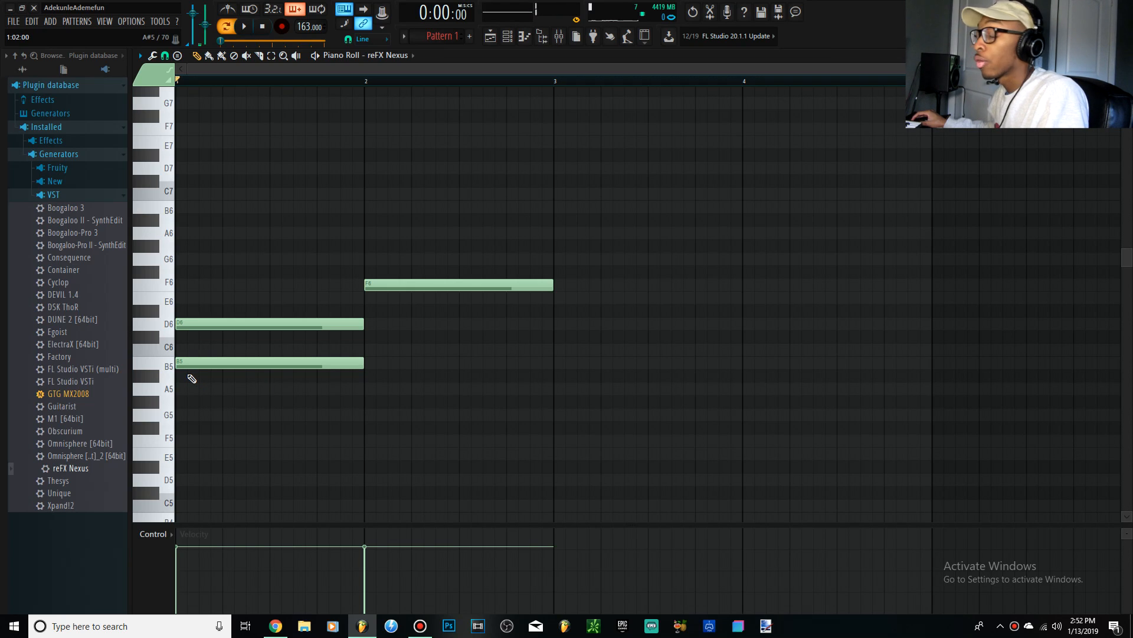
click(183, 415)
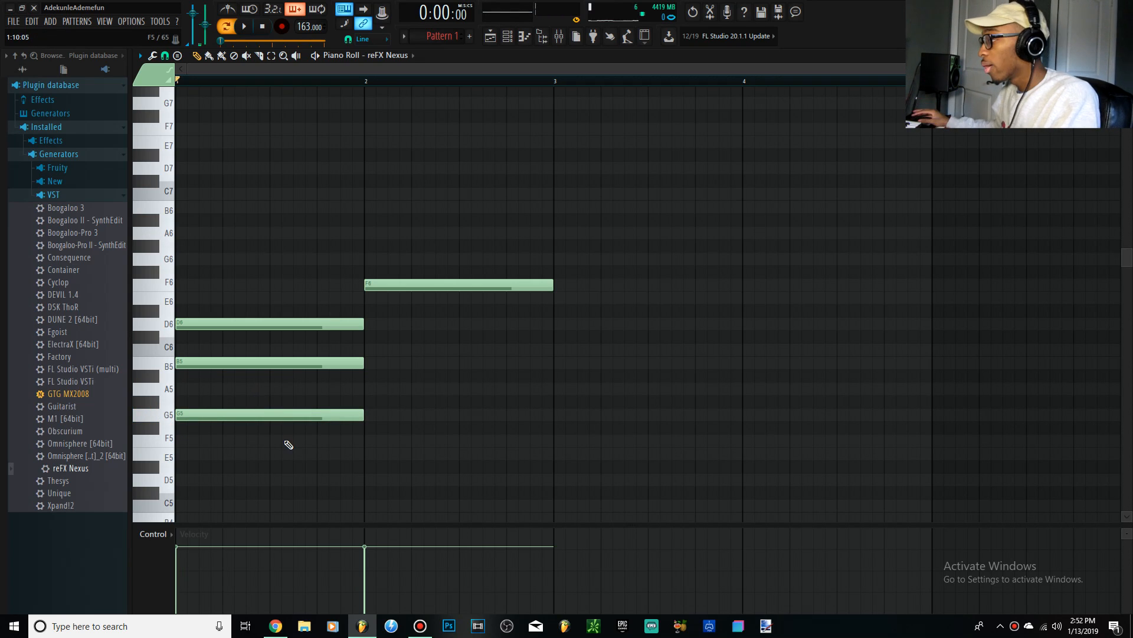
key(space)
click(262, 27)
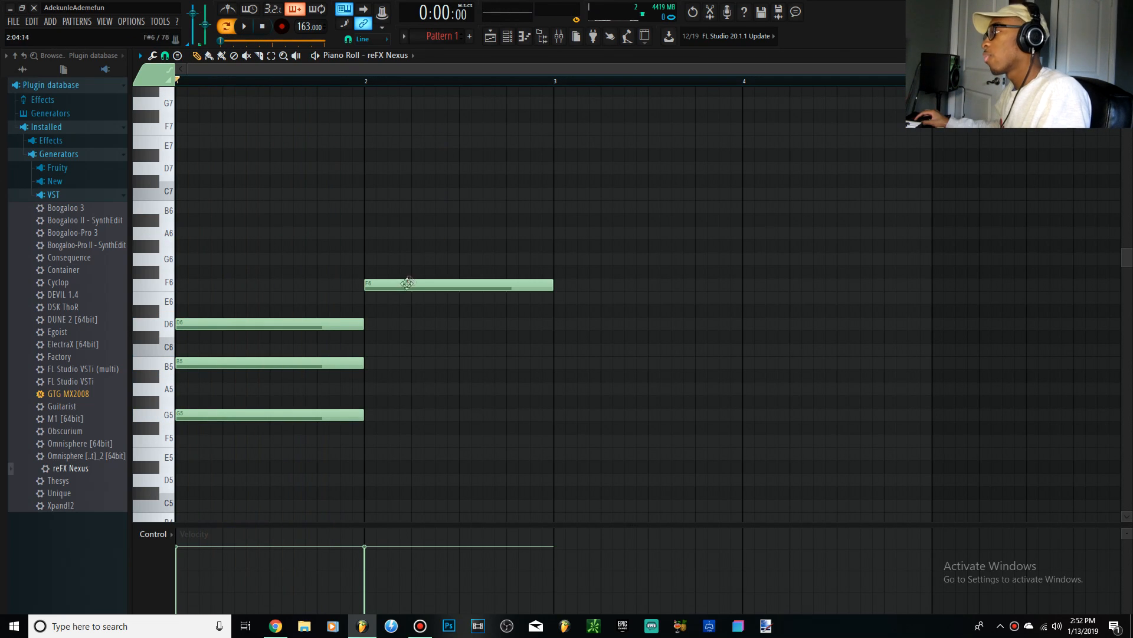
Add one-bar D6 and A#5 notes below the F6 note in bar 2, play both chords and select the bar 2 notes
click(377, 324)
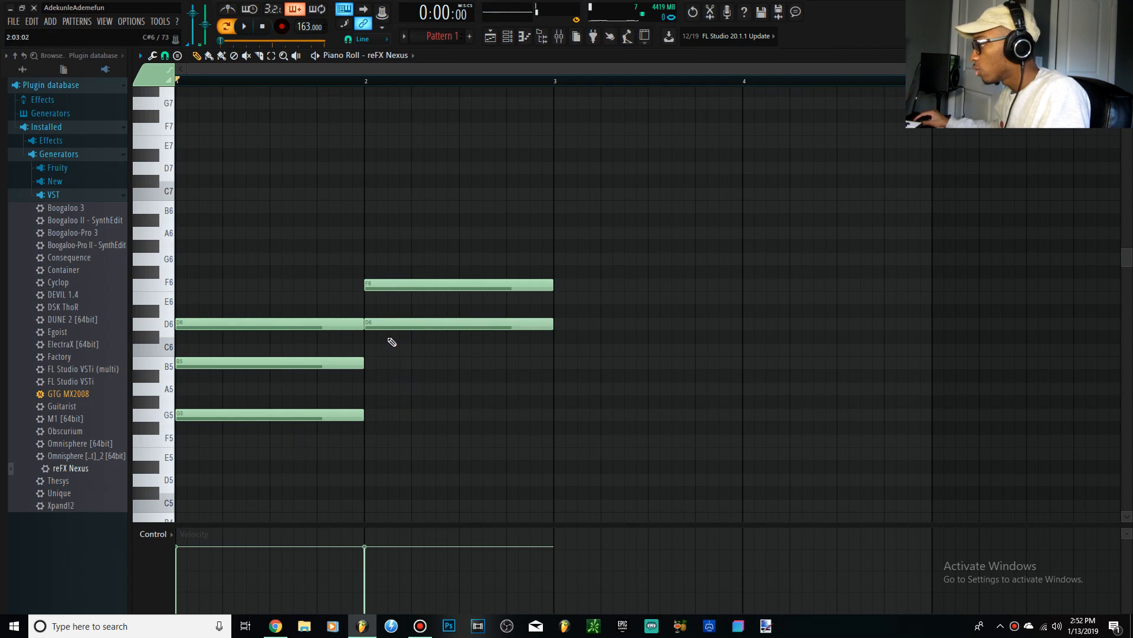
mouse_move(386, 369)
mouse_down()
mouse_move(367, 361)
mouse_move(362, 373)
mouse_up()
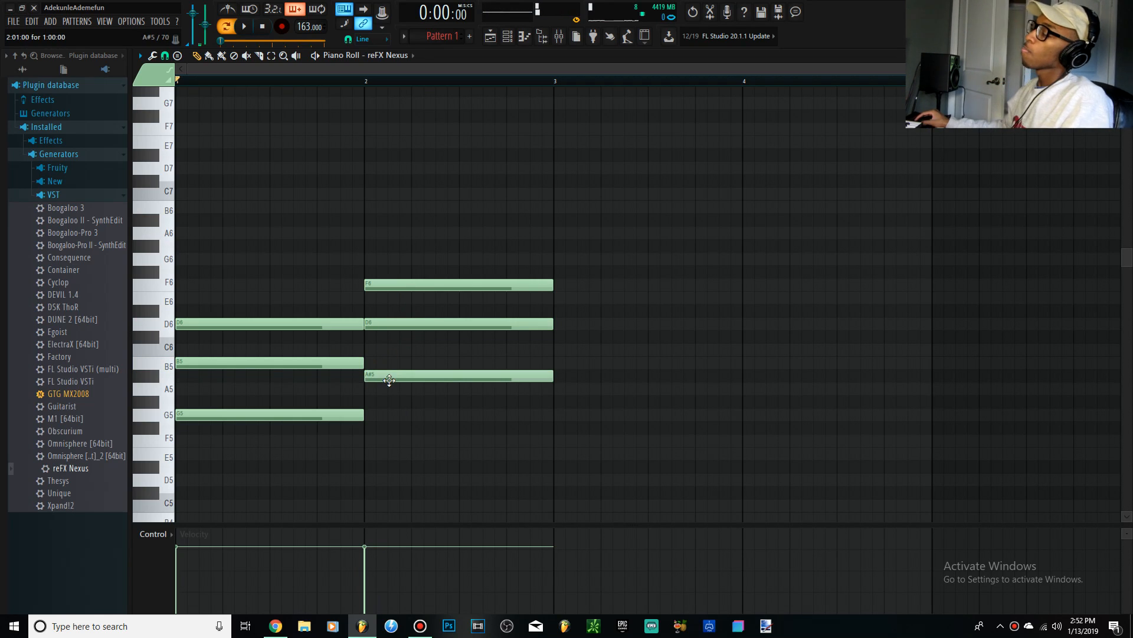
drag(472, 255, 472, 313)
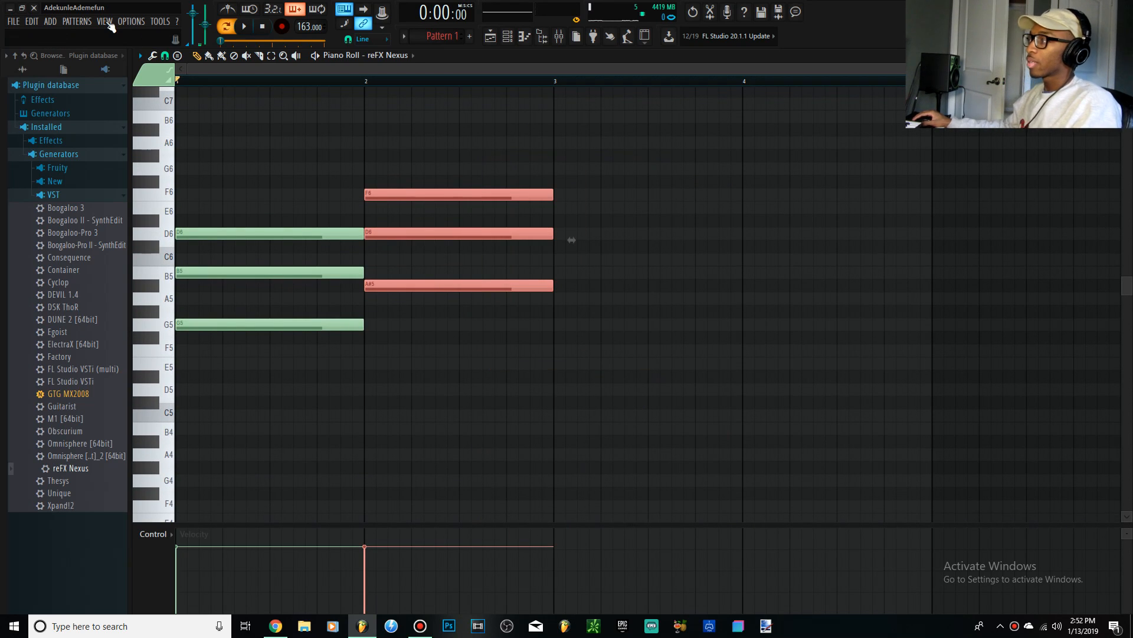
key(space)
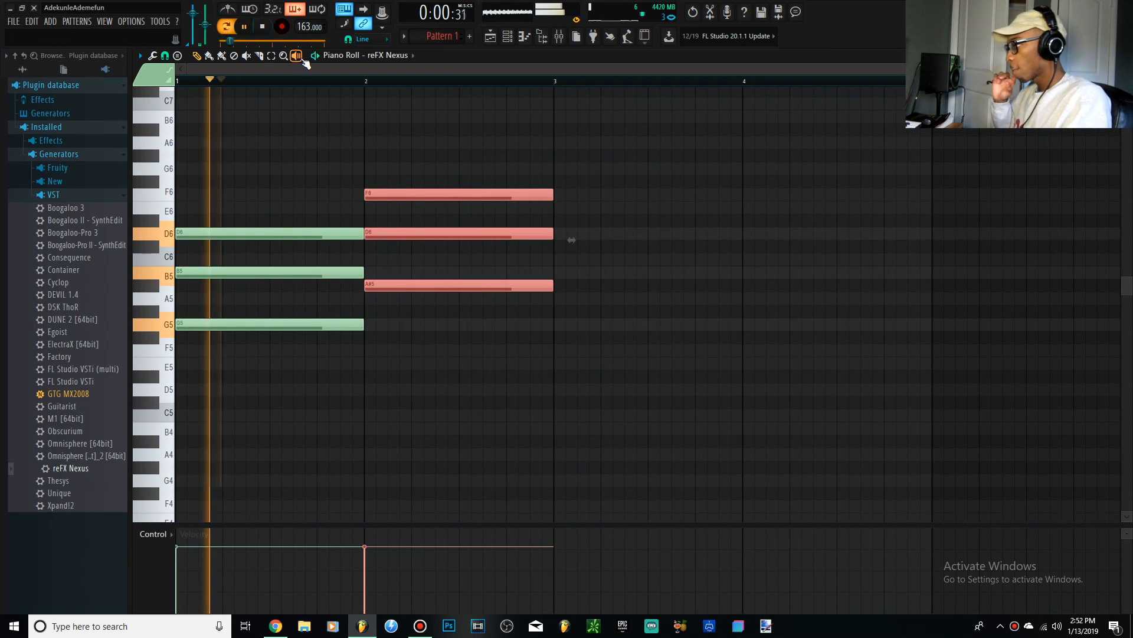
click(262, 26)
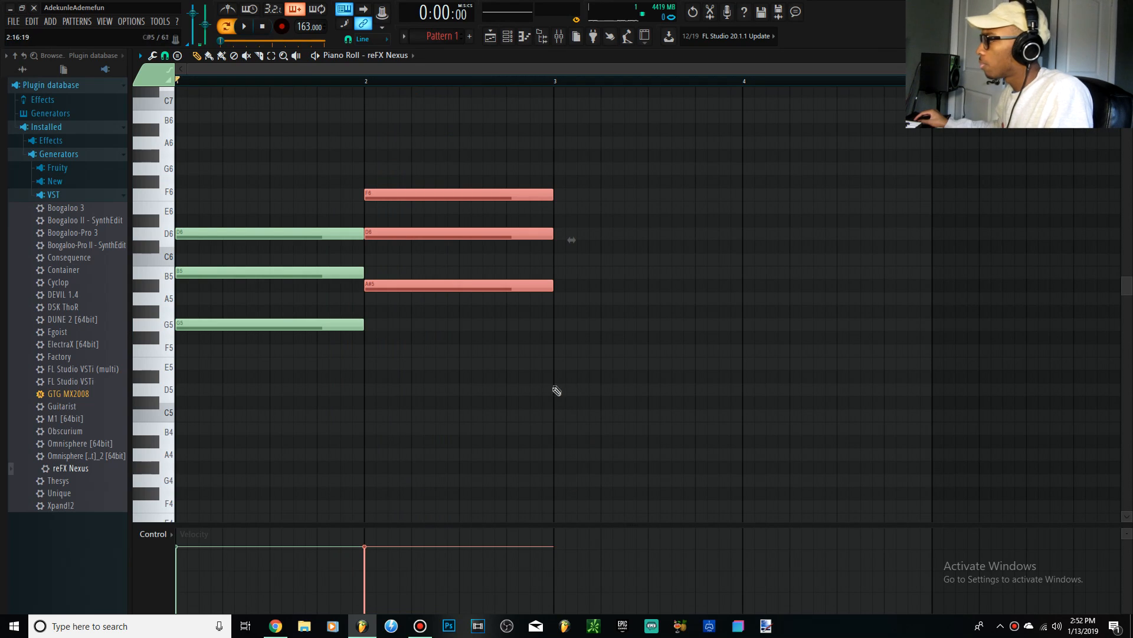
drag(589, 431, 428, 126)
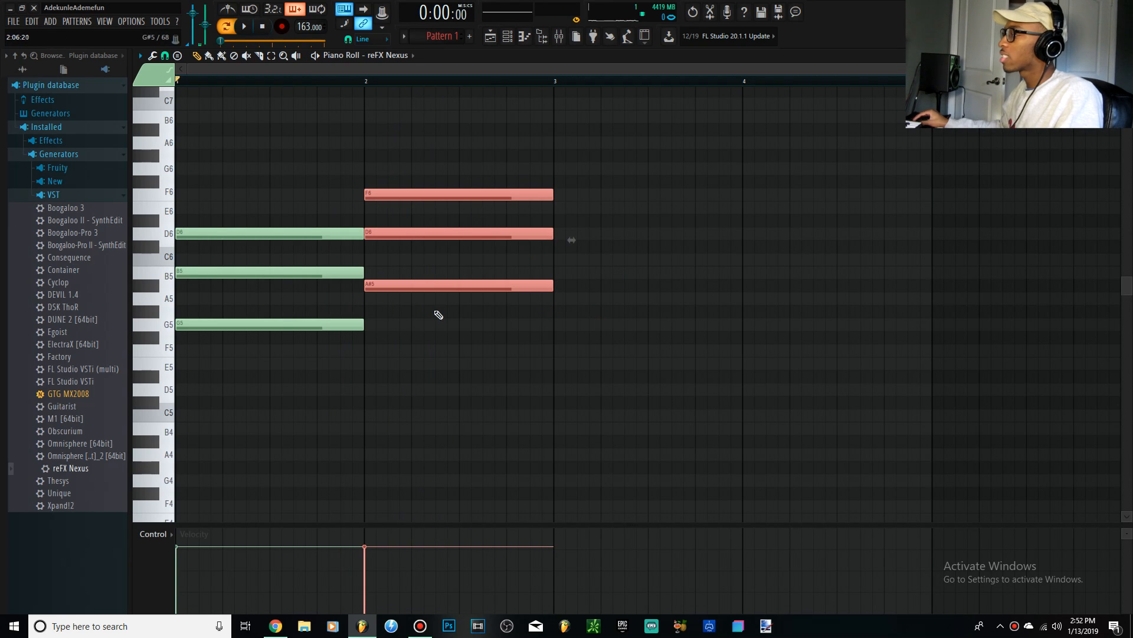
Move the three-note chord in bar 2 down one semitone to E6, C#6 and A5, and play the pattern
ctrl+click(438, 310)
mouse_move(400, 231)
mouse_down()
mouse_move(400, 255)
mouse_move(412, 230)
mouse_move(394, 232)
mouse_up()
key(space)
key(space)
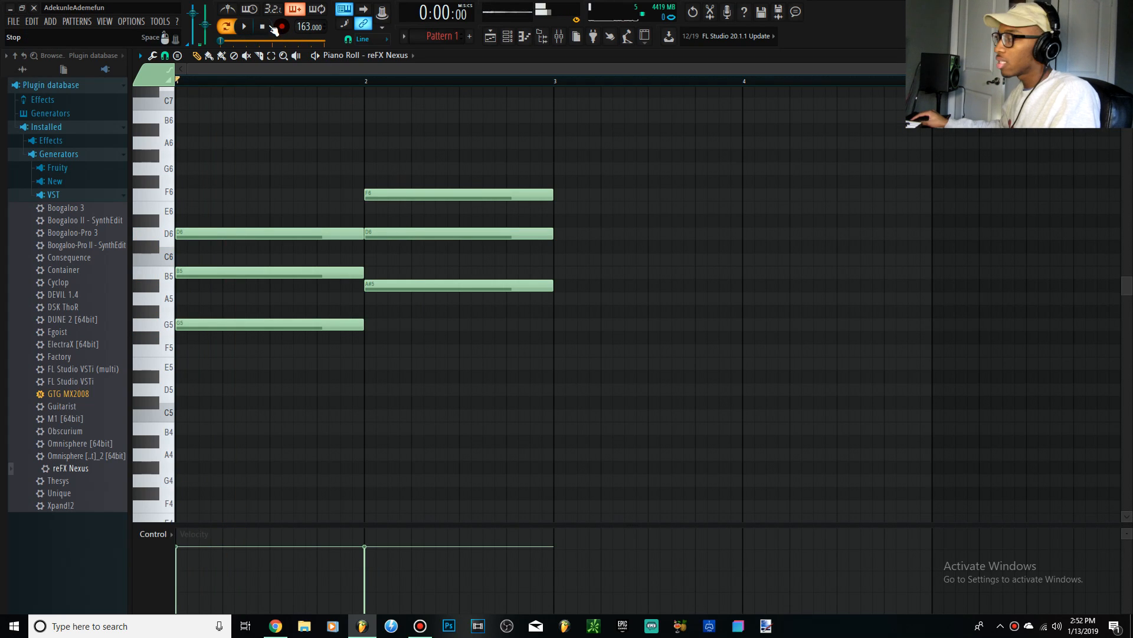
drag(444, 101, 459, 337)
mouse_move(397, 195)
mouse_down()
mouse_move(395, 260)
mouse_move(397, 197)
mouse_up()
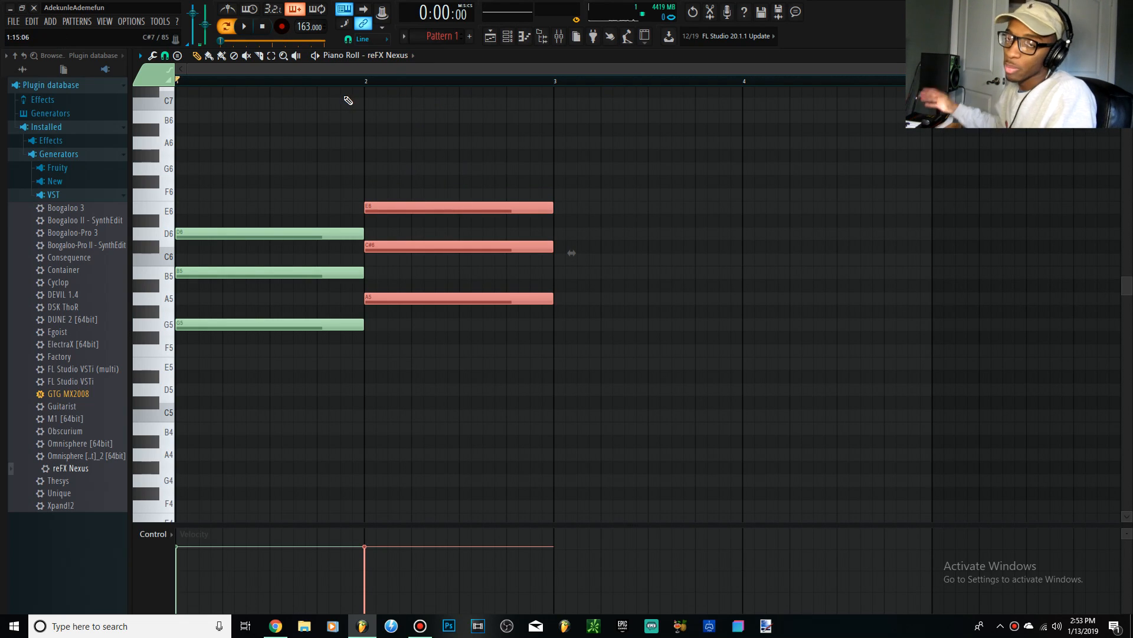
key(space)
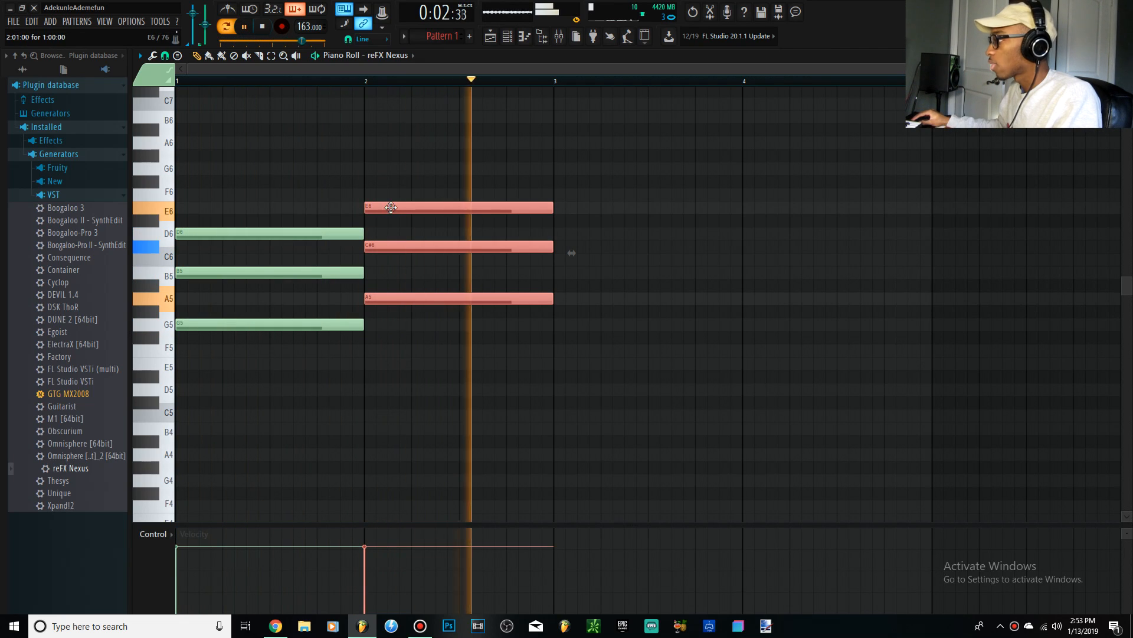
key(space)
Try the bar 2 chord at C6, A5 and F5 with playback, and move it back up to E6, C#6 and A5
key(shift+Down)
key(shift+Down)
key(shift+Down)
key(shift+Right)
key(shift+Down)
key(shift+Left)
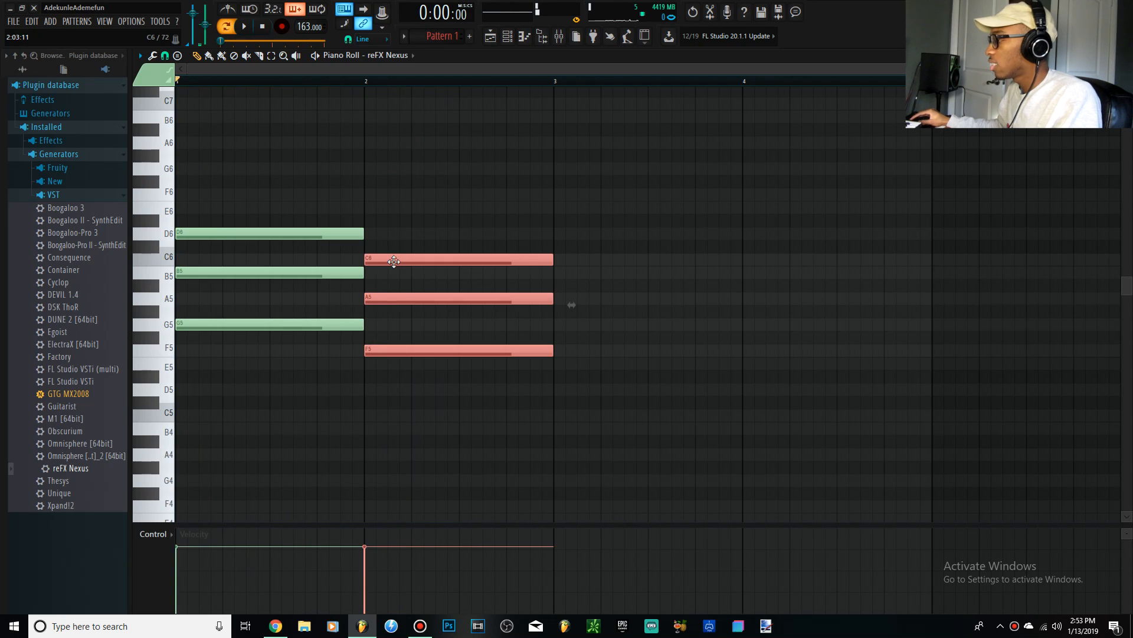
key(space)
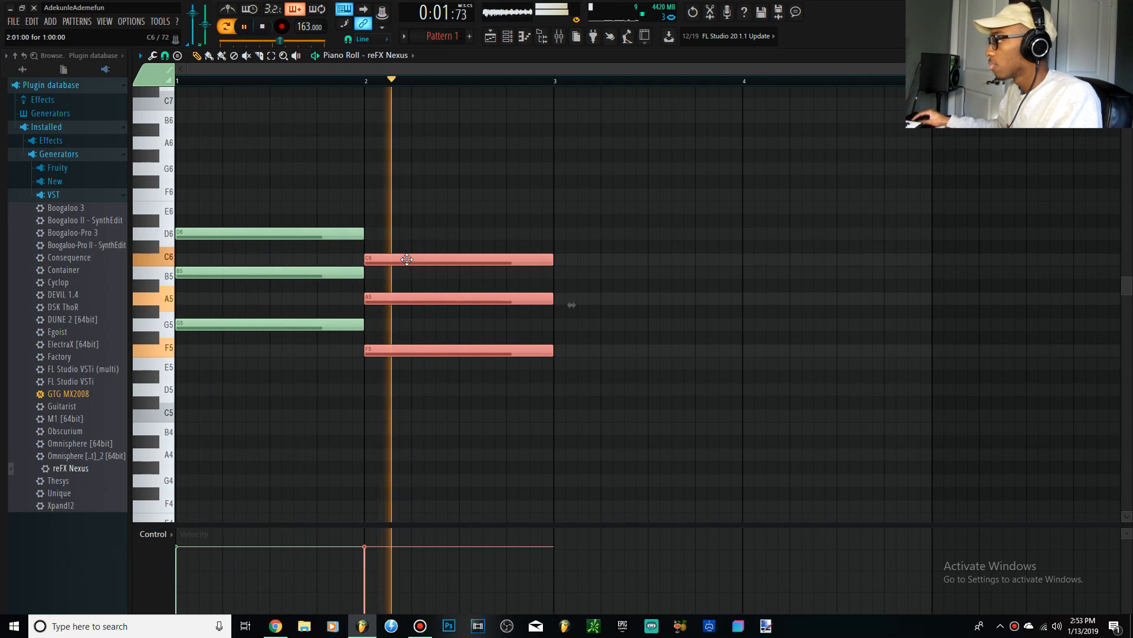
key(ctrl+space)
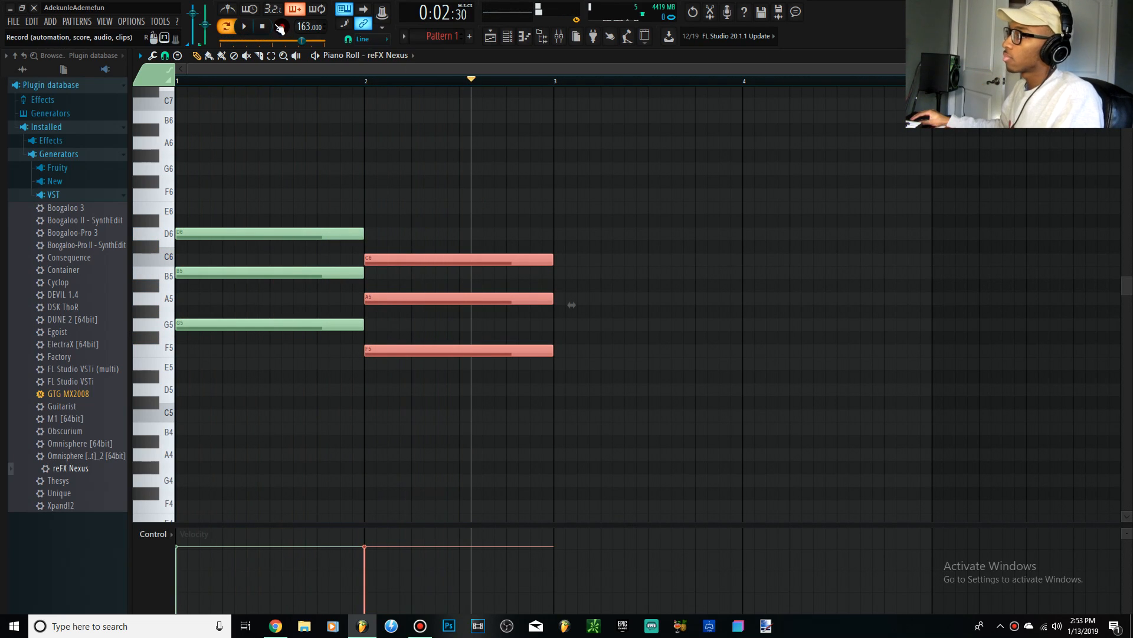
key(space)
drag(371, 255, 374, 206)
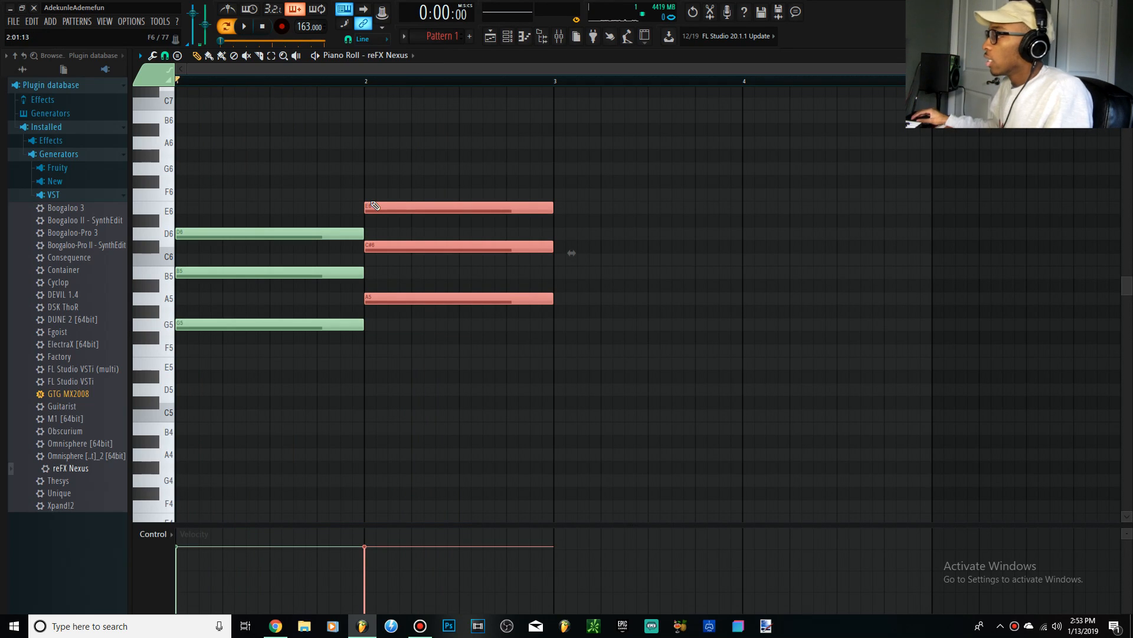
click(564, 300)
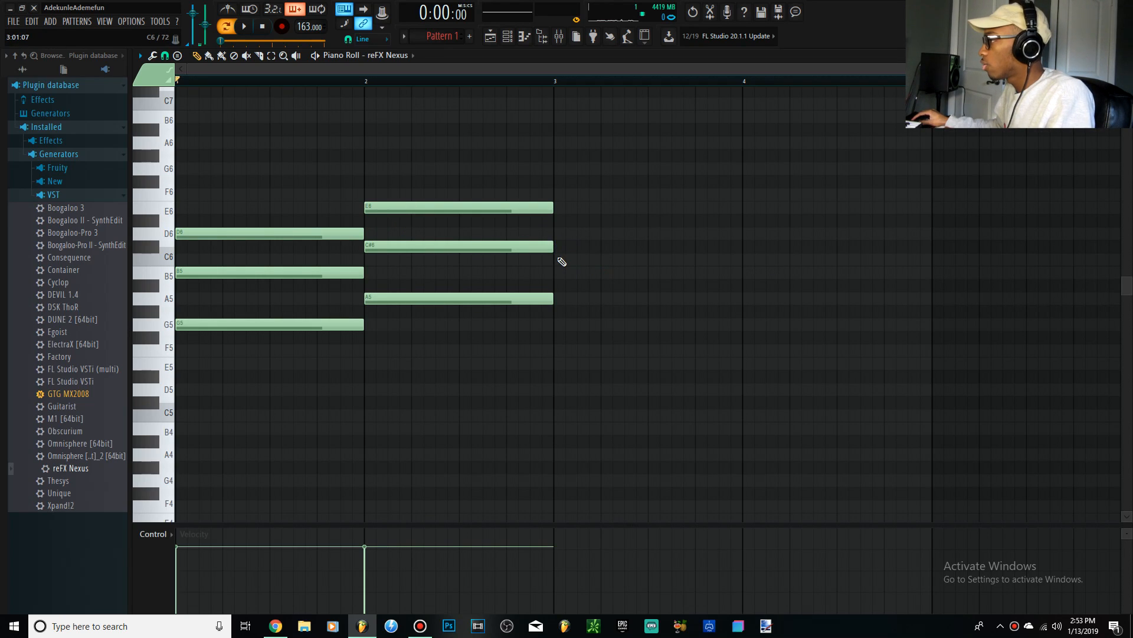
Transpose both chords down seven semitones to C5-E5-G5 in bar 1 and D5-F#5-A5 in bar 2, and play them
drag(701, 349, 115, 58)
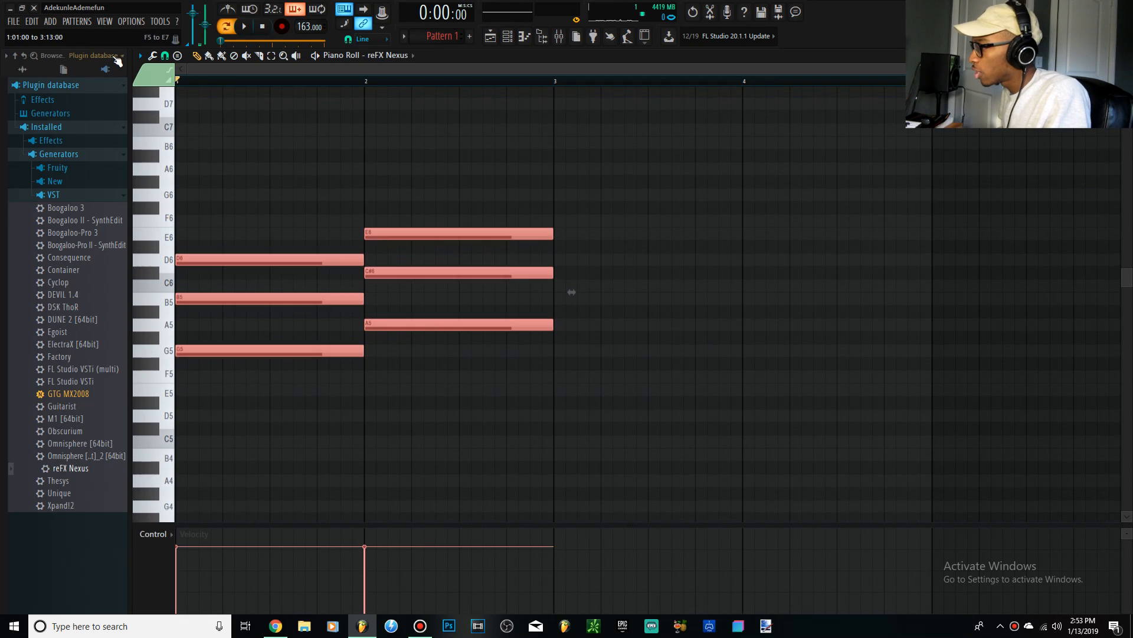
key(shift+Down)
key(shift+Down)
key(shift+Down)
key(shift+Down)
key(shift+Down)
key(shift+Down)
key(shift+Down)
key(shift+Down)
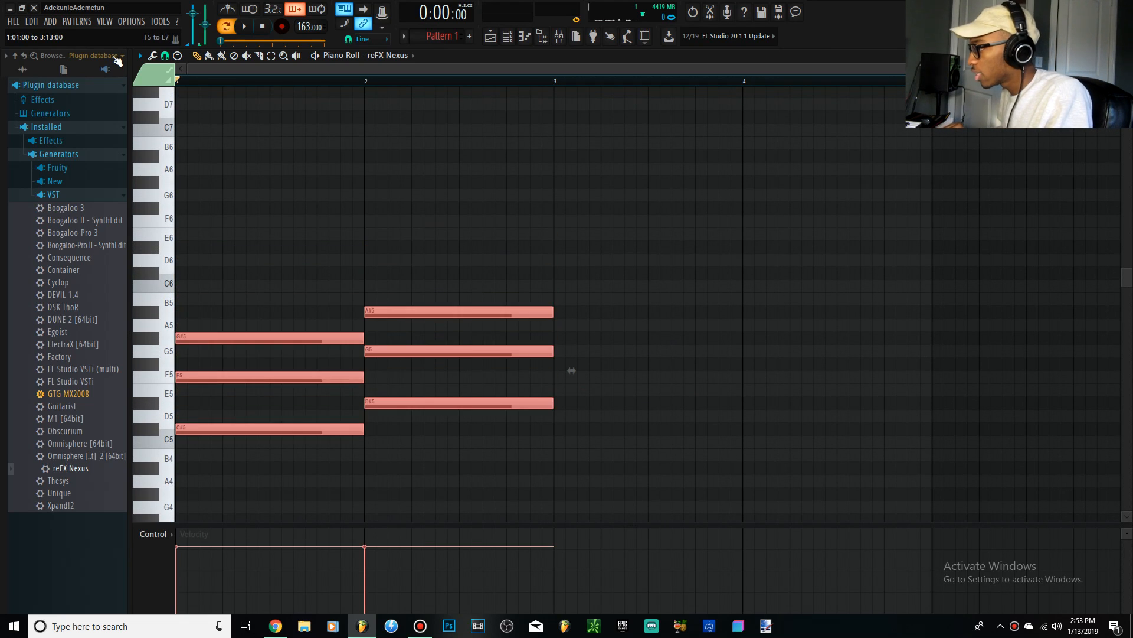
scroll(571, 383, down, 2)
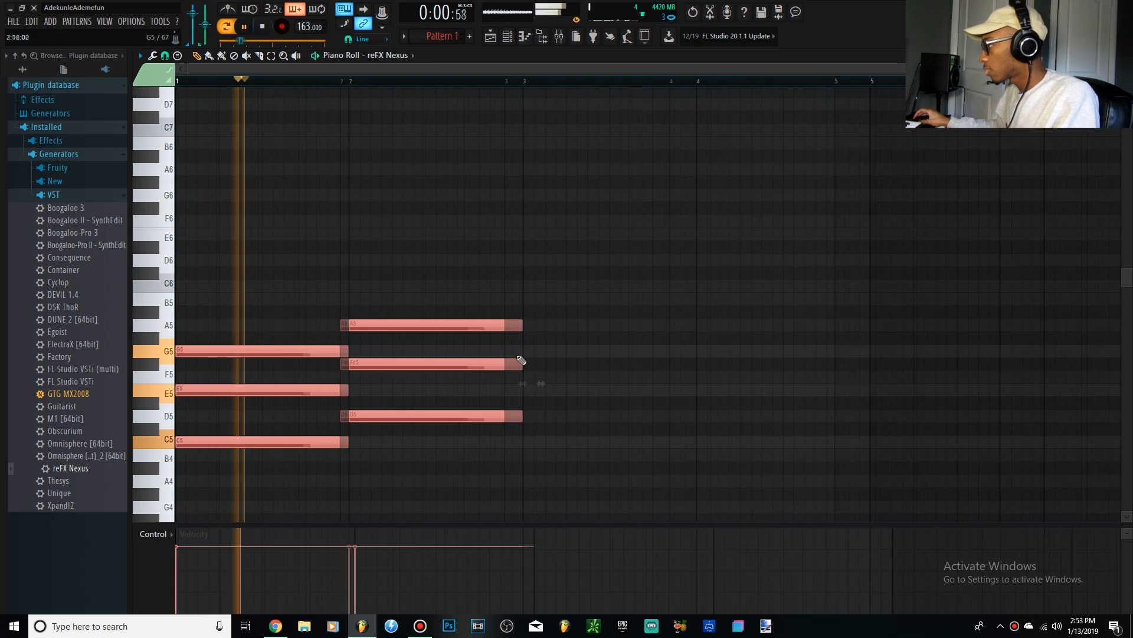
key(space)
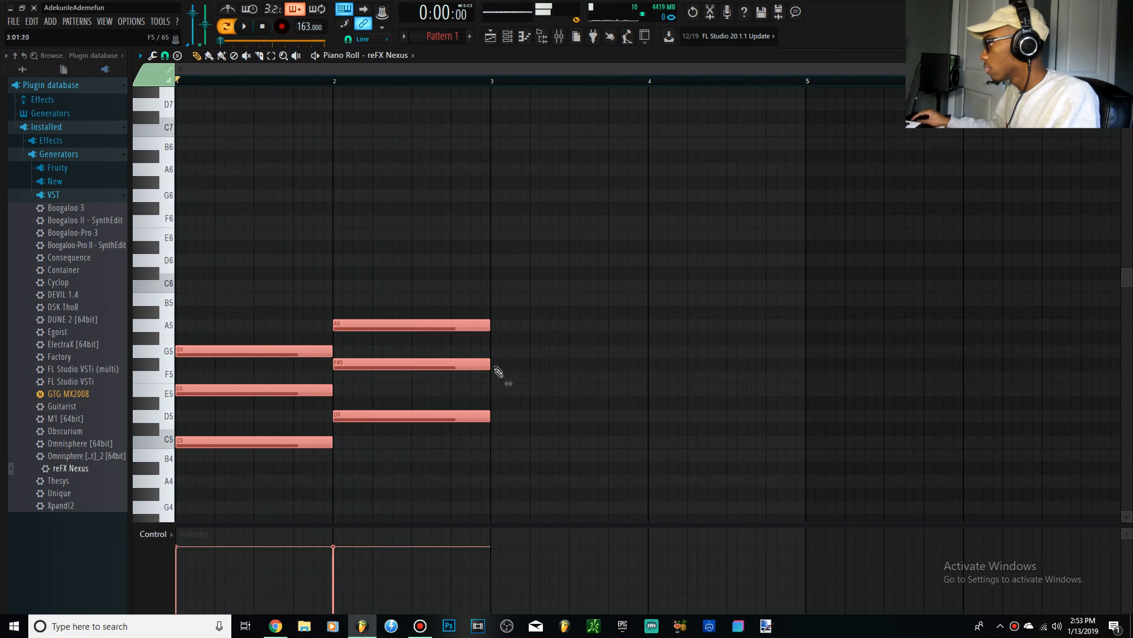
Place a one-bar G5 note in bar 3 and a one-bar E5 note in bar 4 as the top notes
click(493, 351)
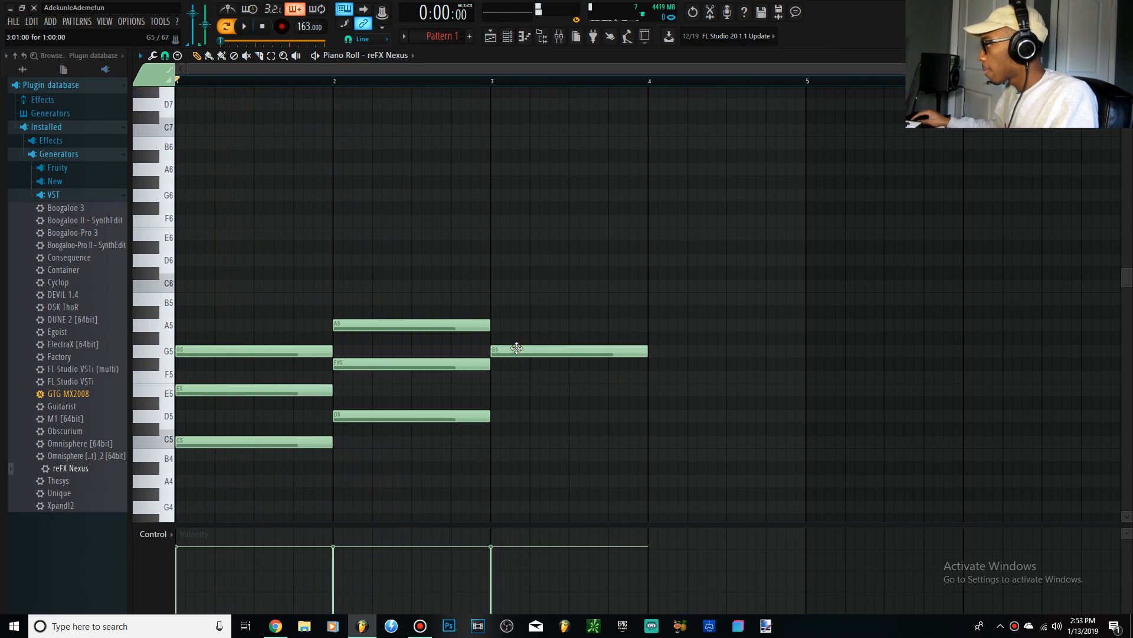
drag(635, 389, 648, 389)
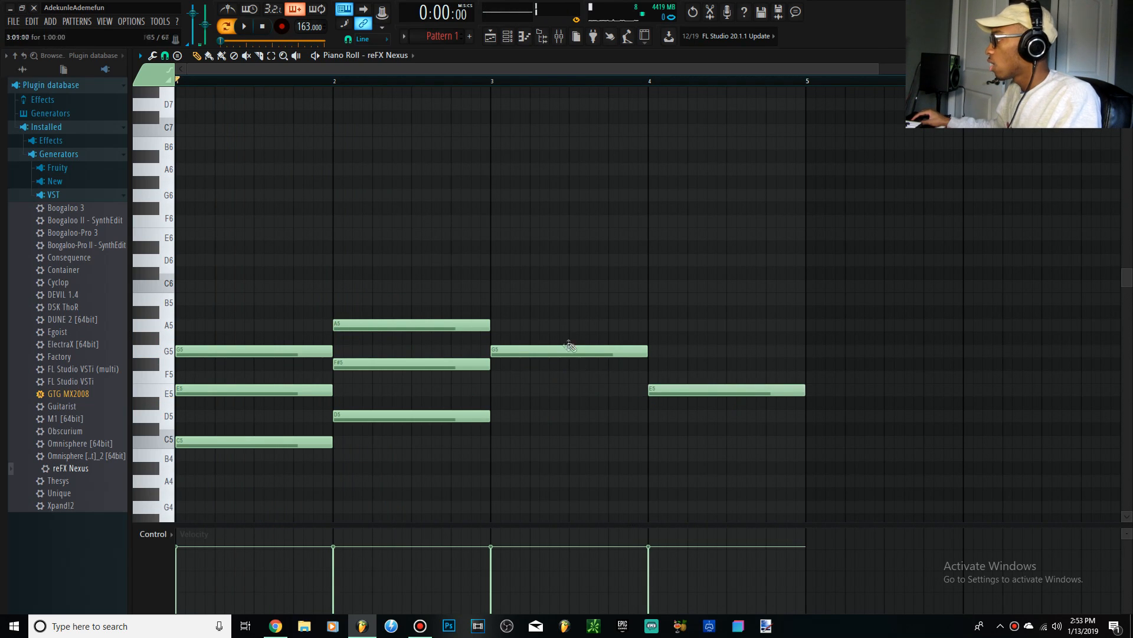
click(243, 352)
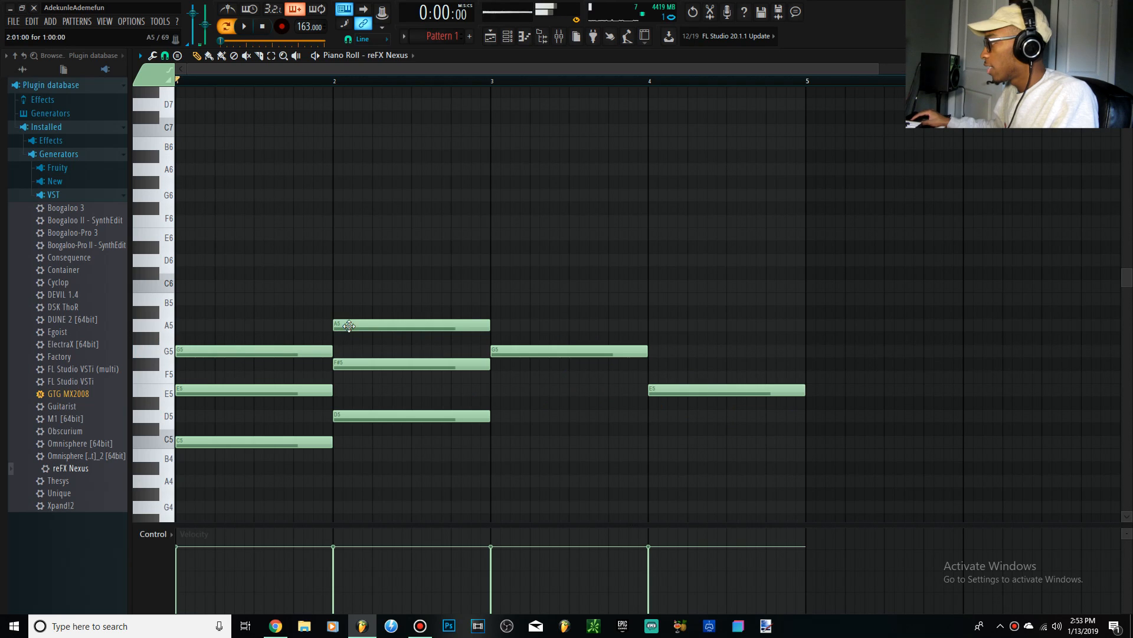
click(598, 352)
click(703, 387)
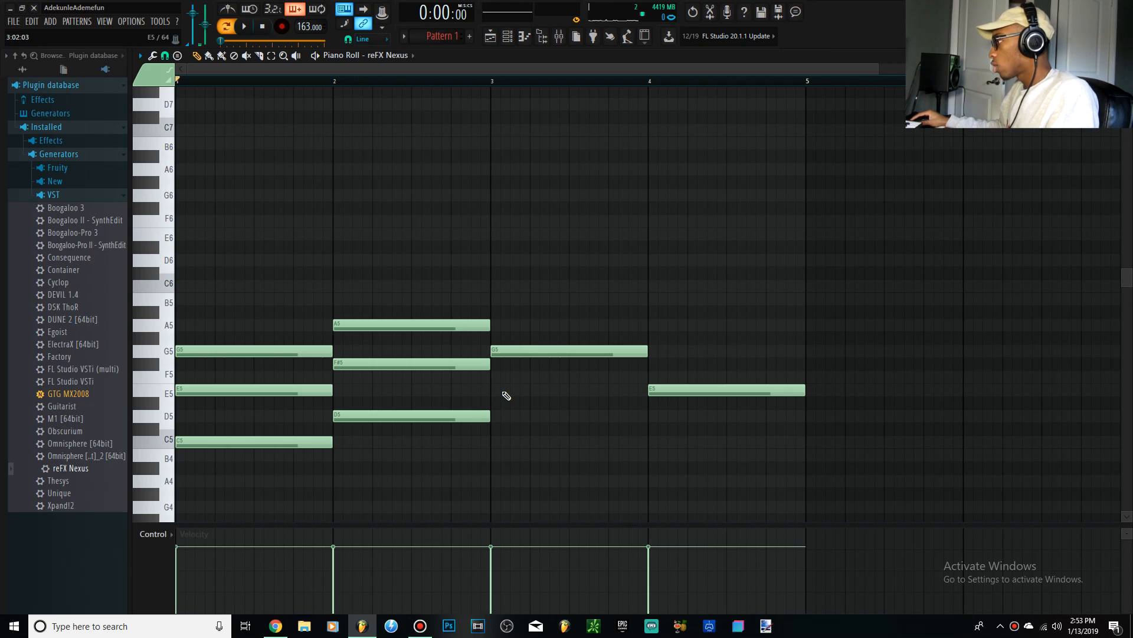
click(502, 363)
click(502, 374)
right_click(511, 366)
right_click(511, 377)
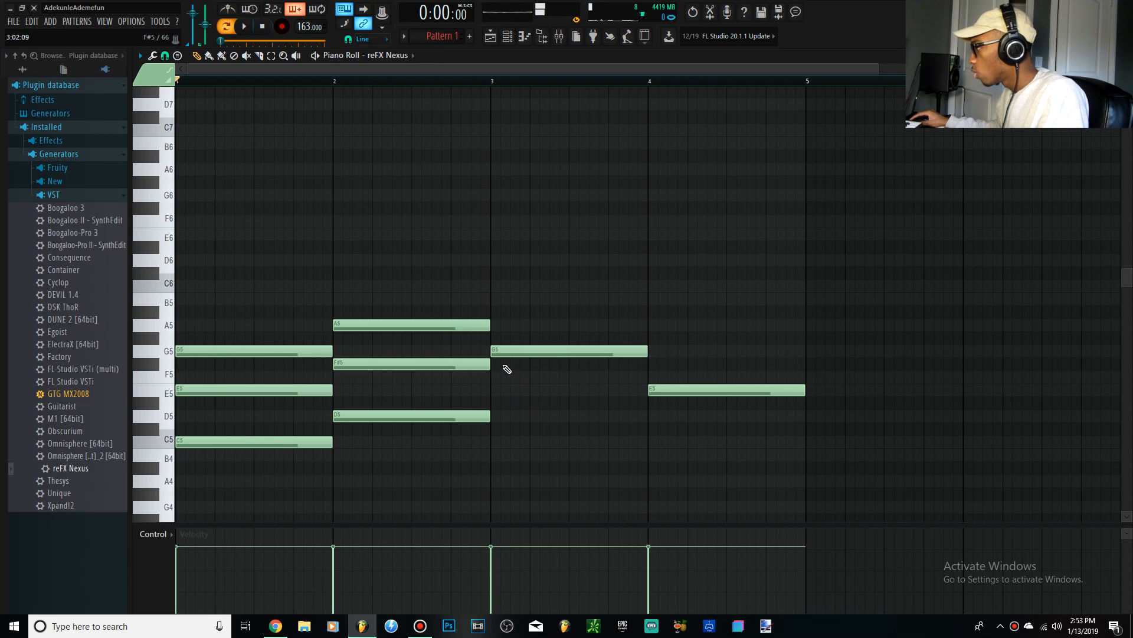
Add one-bar E5, C5 and A4 notes below the G5 note in bar 3 to form a chord
click(500, 392)
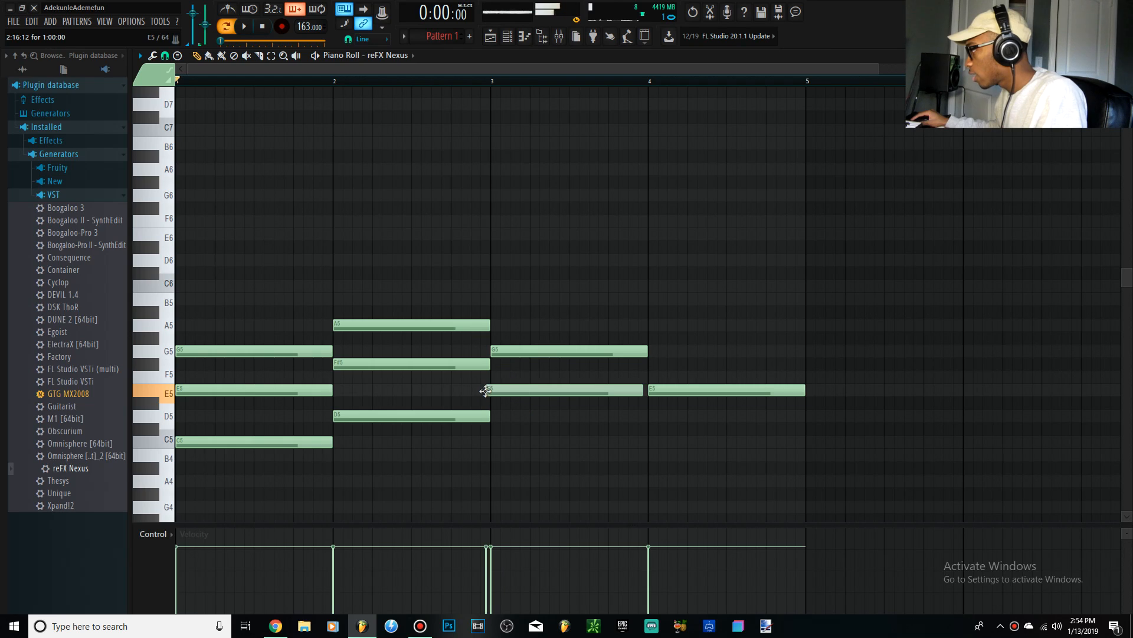
click(500, 443)
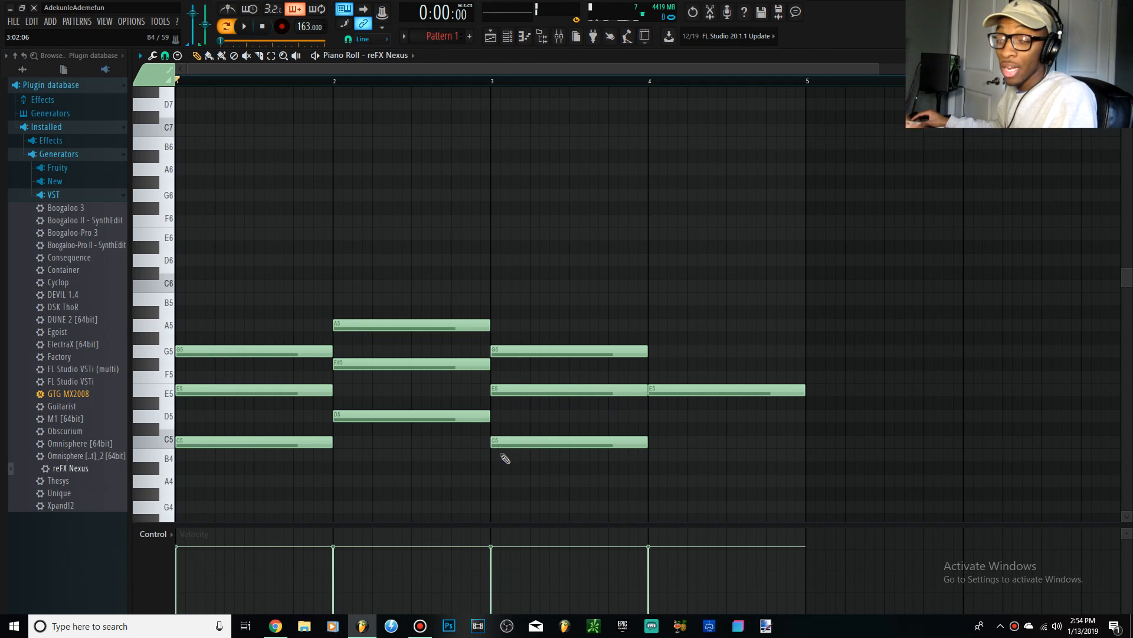
scroll(514, 431, down, 2)
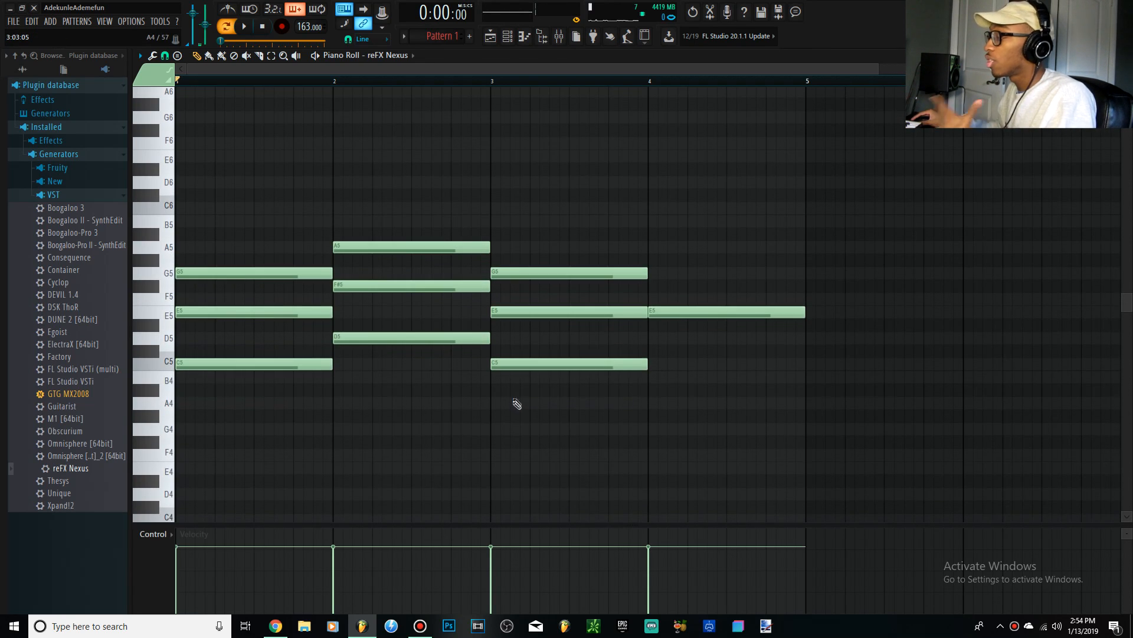
click(498, 366)
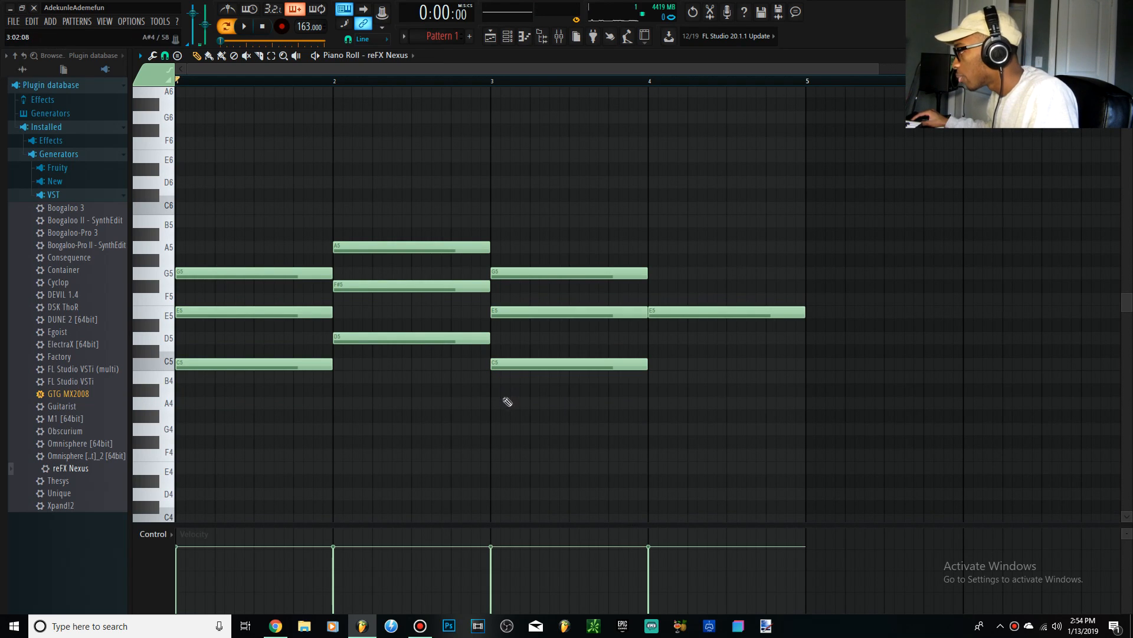
click(506, 403)
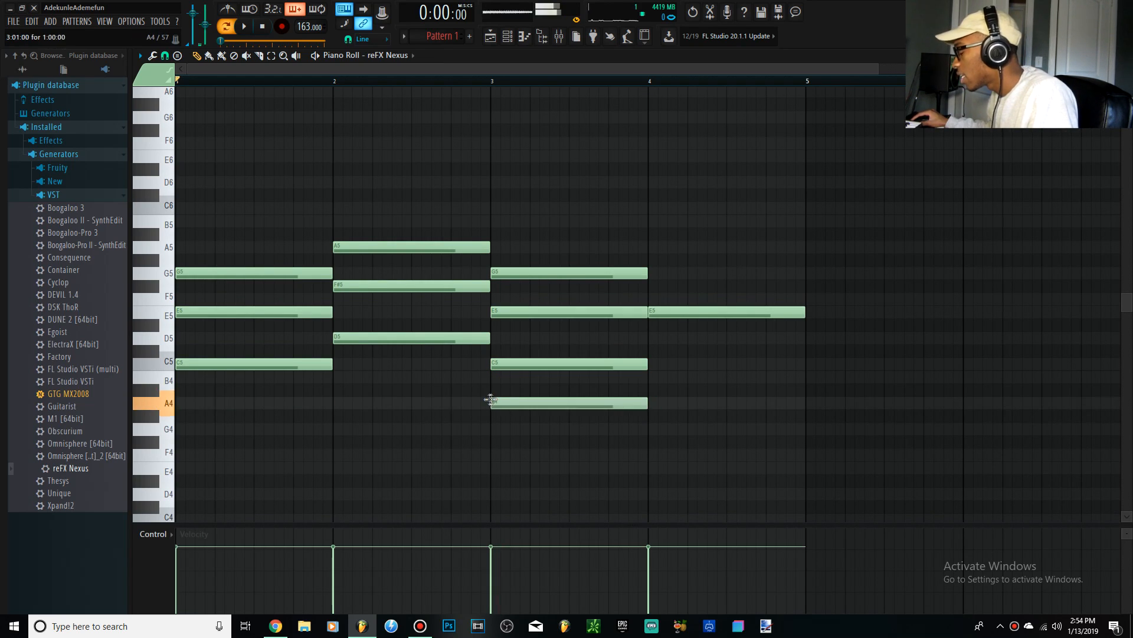
Try a one-bar F#4 note below the bar 3 chord, play the pattern, and delete that note
click(497, 441)
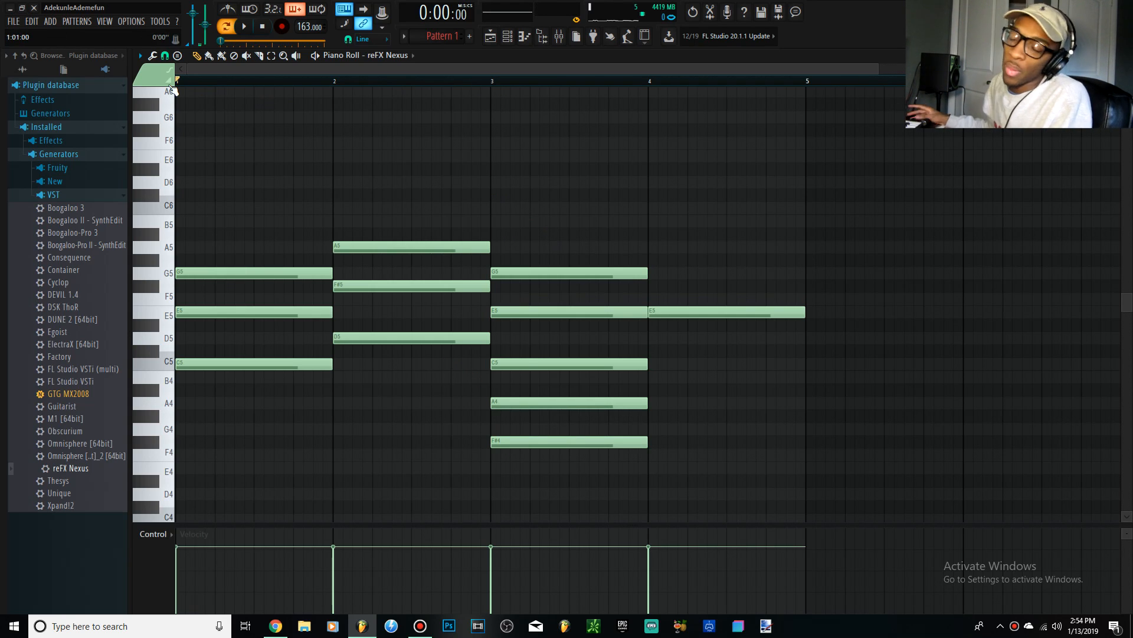
key(space)
key(space)
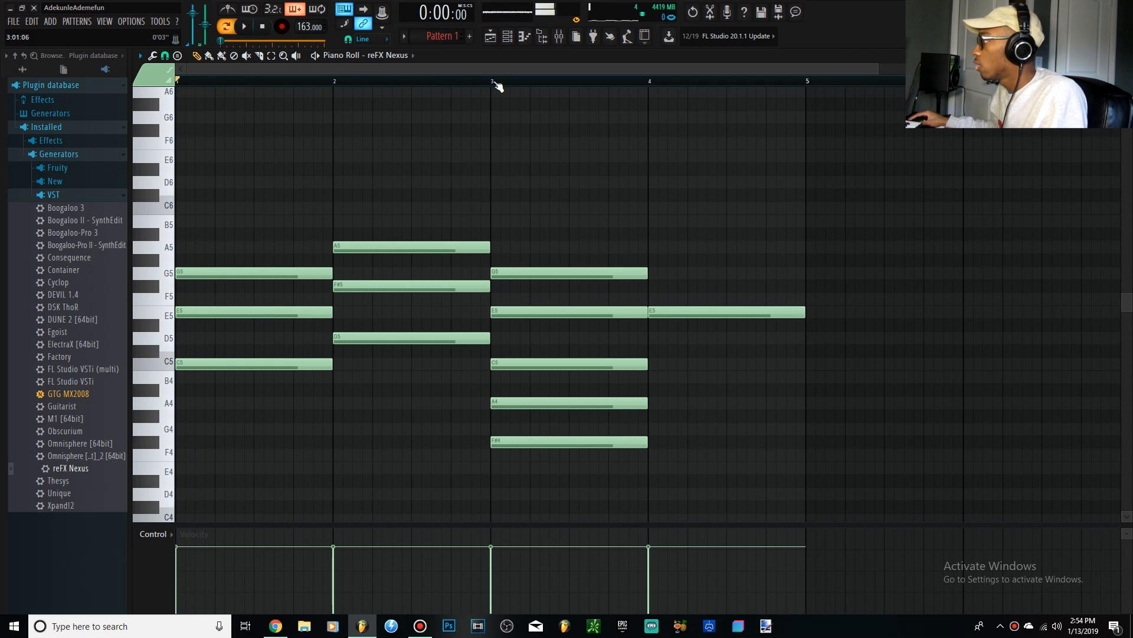
key(space)
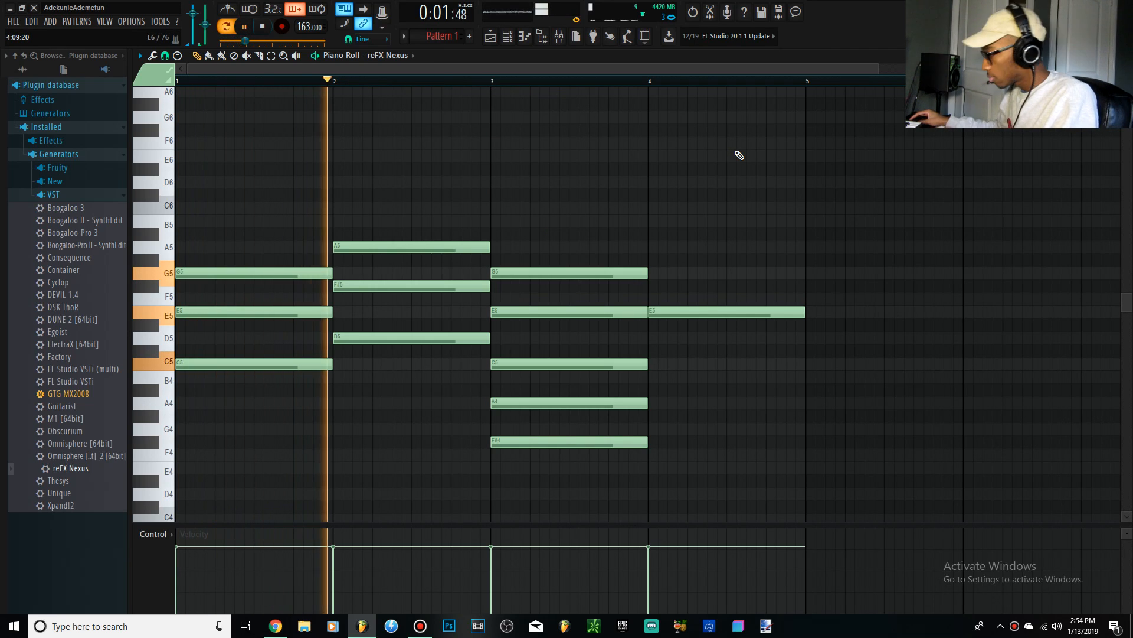
key(space)
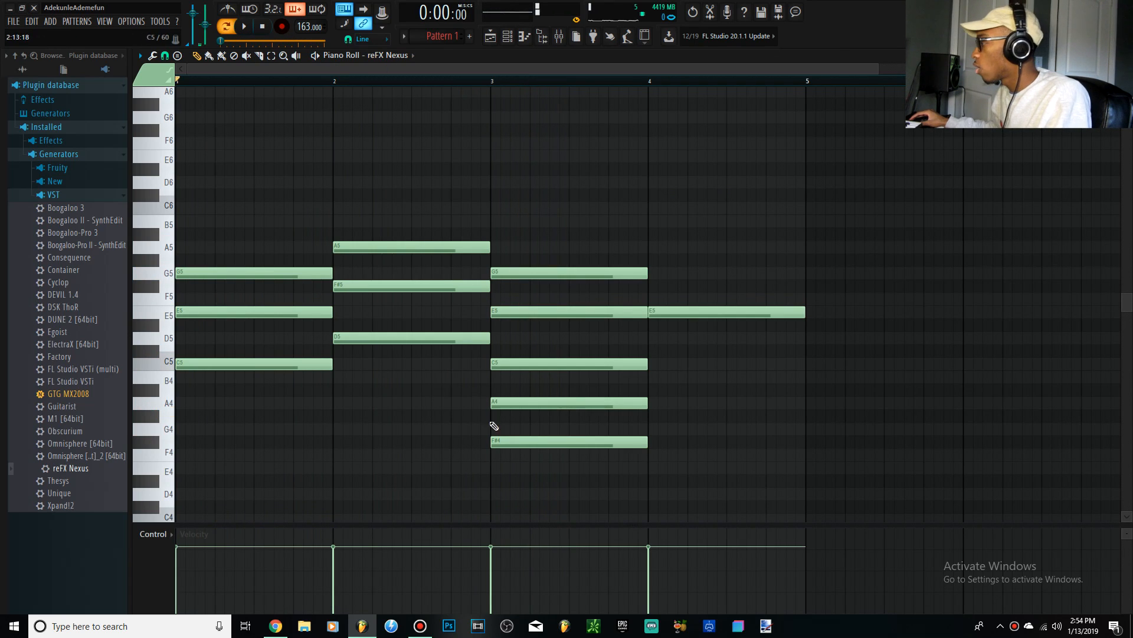
right_click(520, 441)
Play the progression from the start of bar 3 to hear its chord, and stop playback
click(491, 78)
key(space)
key(space)
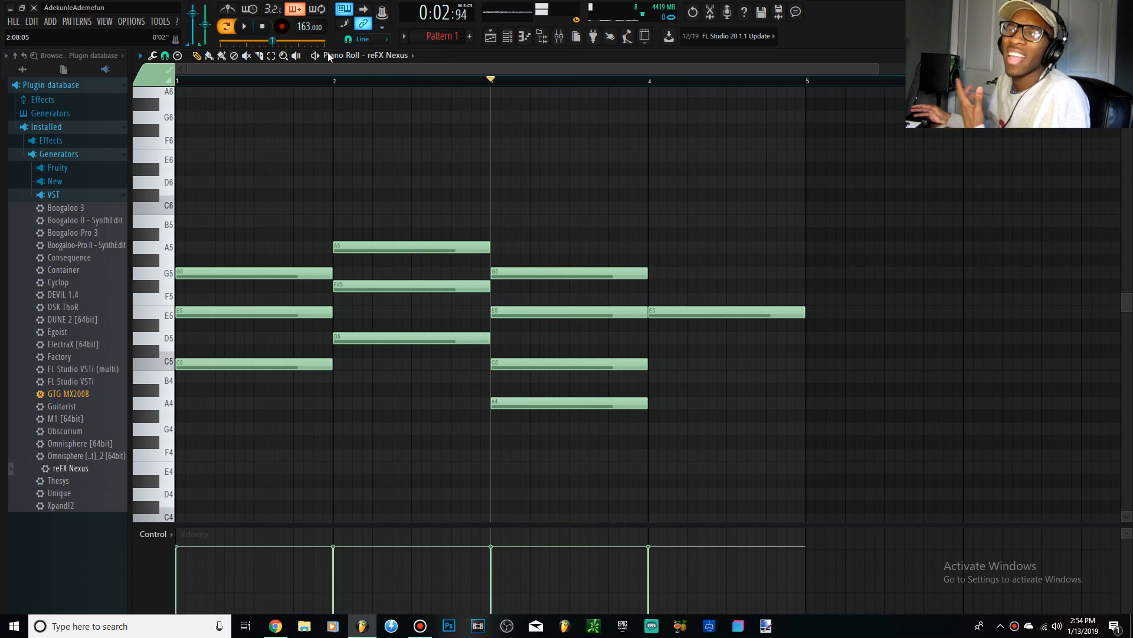
key(space)
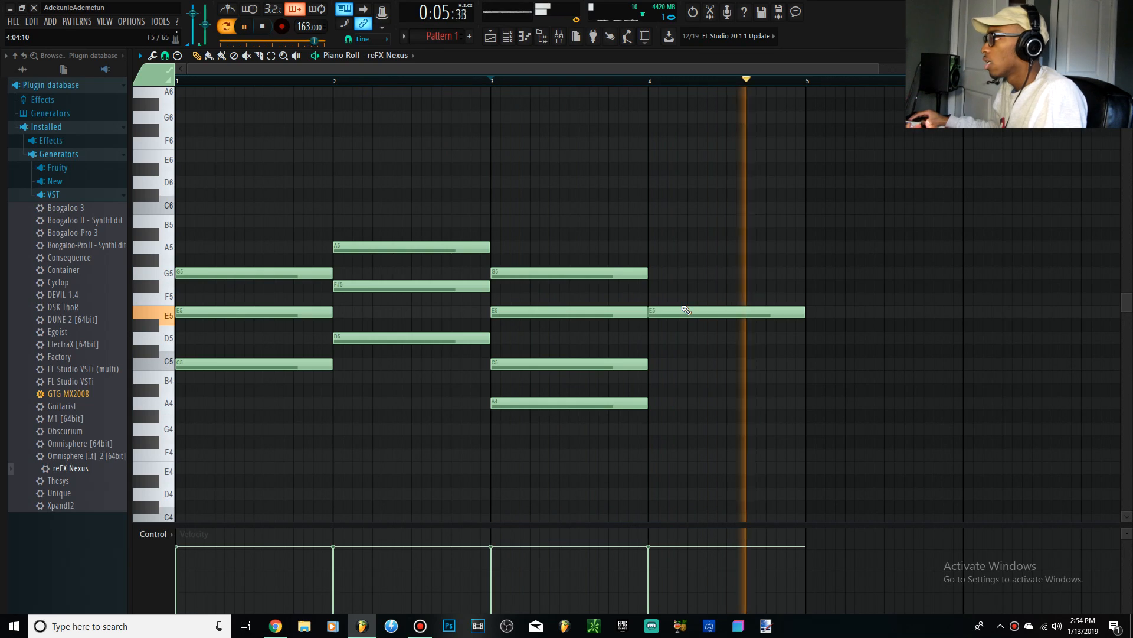
key(space)
click(262, 27)
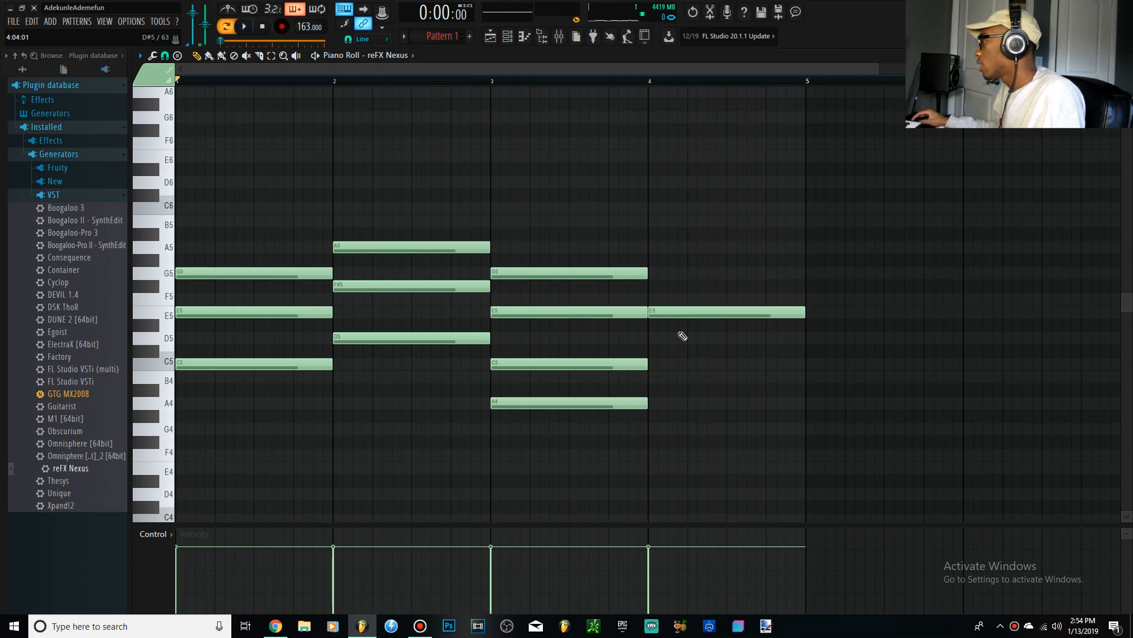
Add one-bar C#5 and A4 notes below the E5 note in bar 4, and play the four-bar progression
click(663, 350)
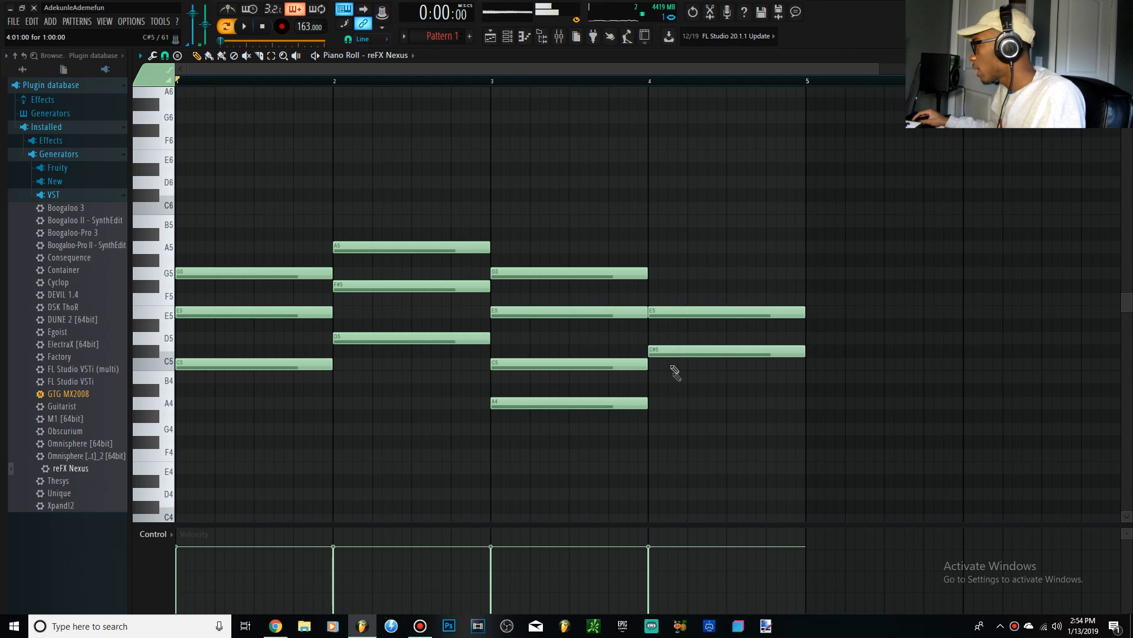
click(654, 390)
drag(652, 406, 653, 408)
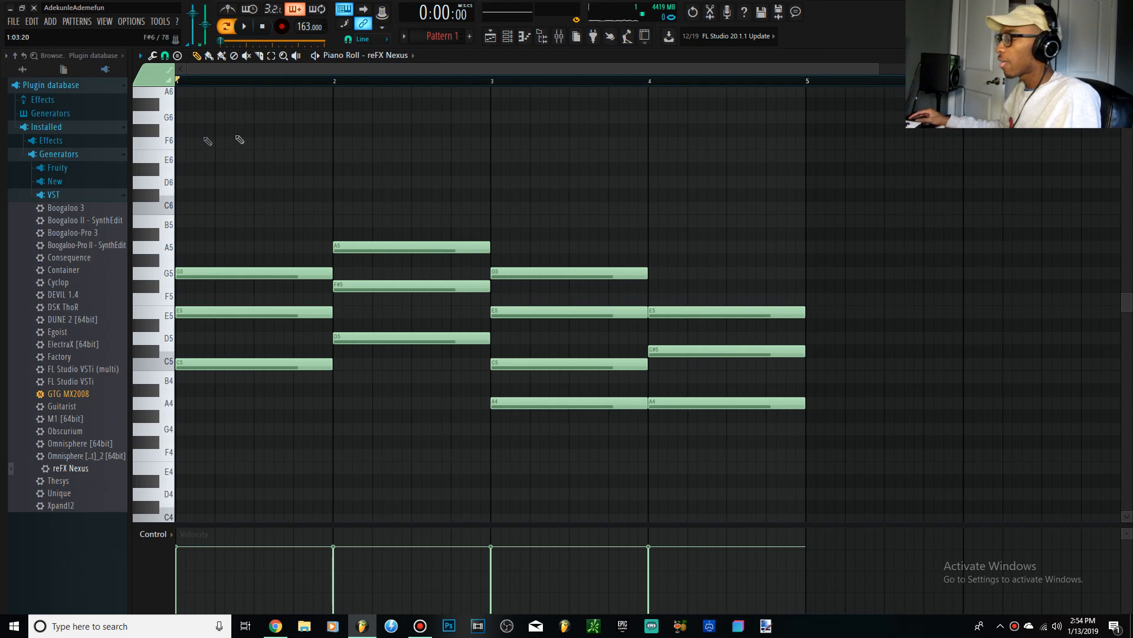
key(space)
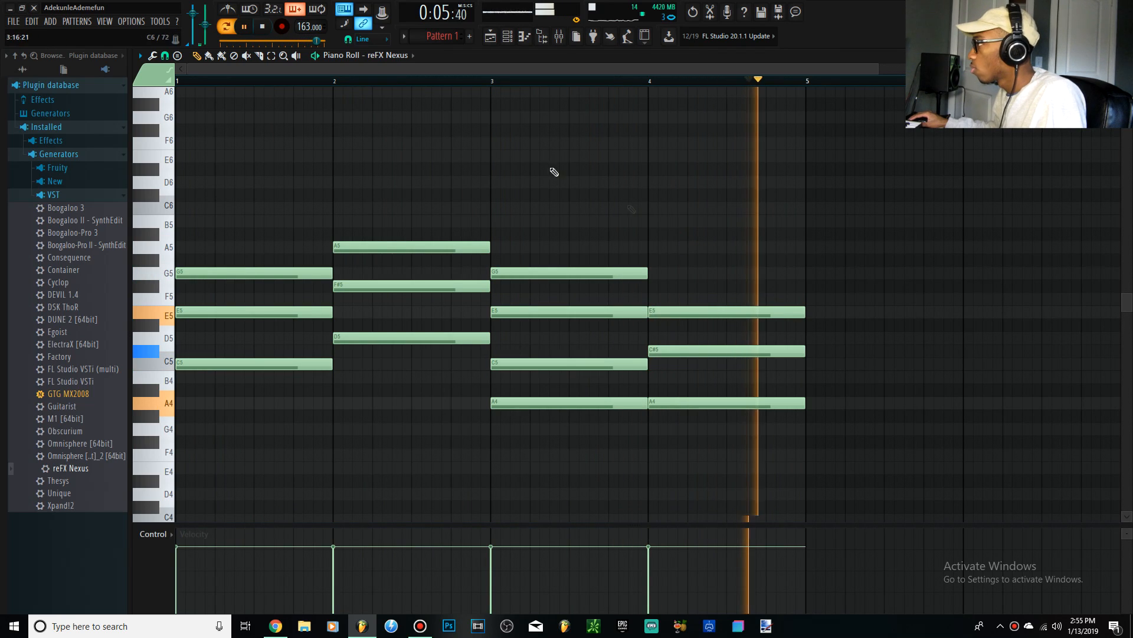
click(263, 28)
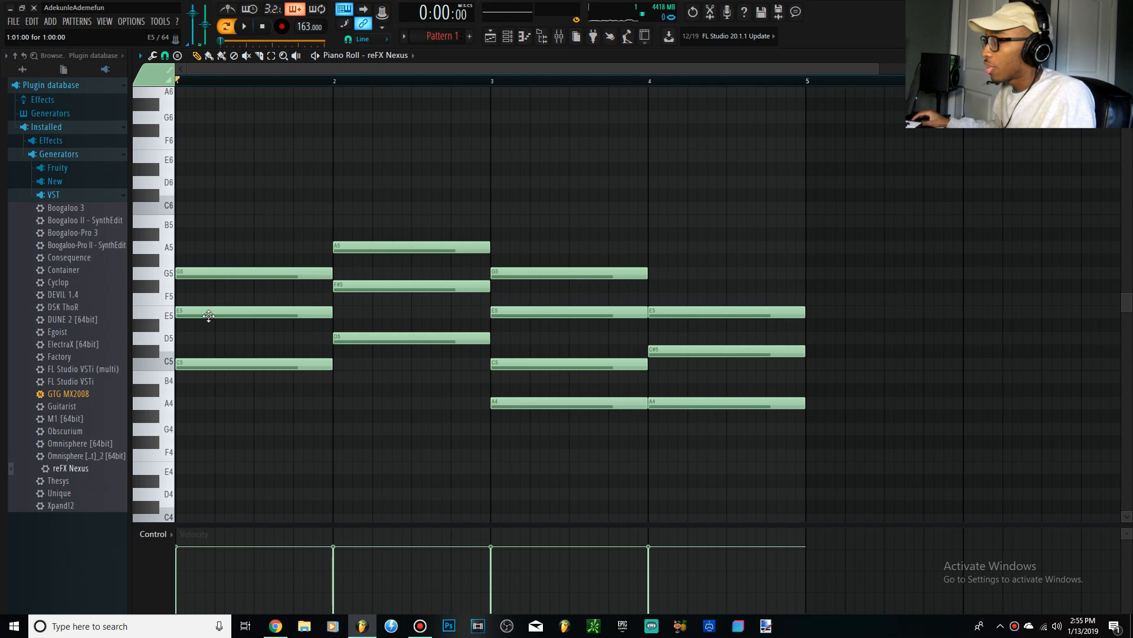
Place a one-bar G5 note at the start of bar 5
scroll(443, 248, down, 3)
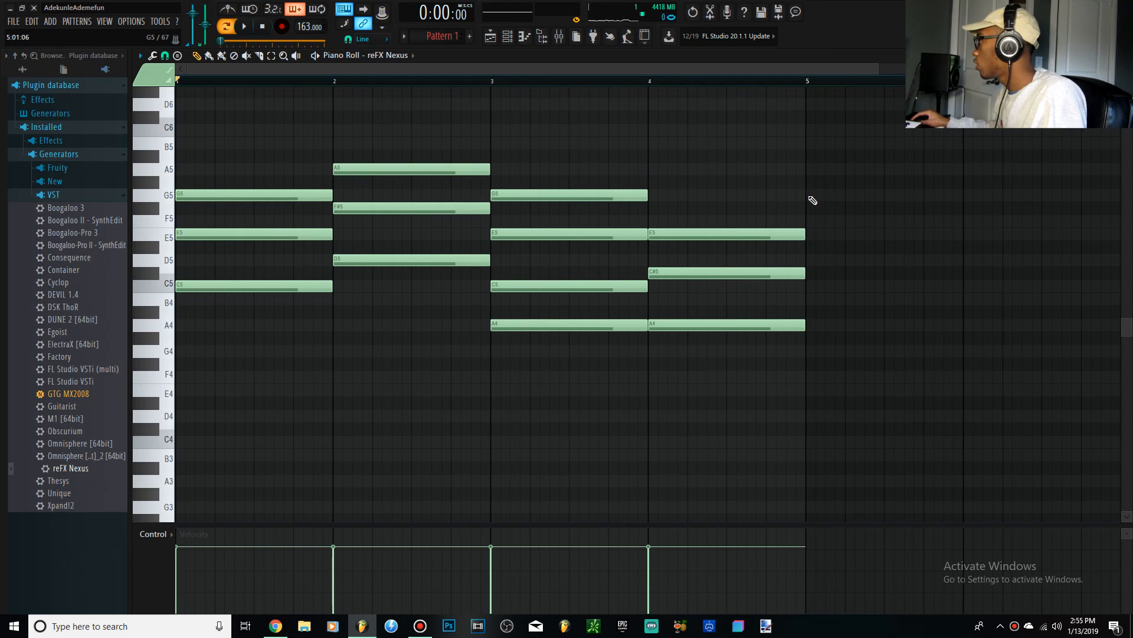
click(810, 195)
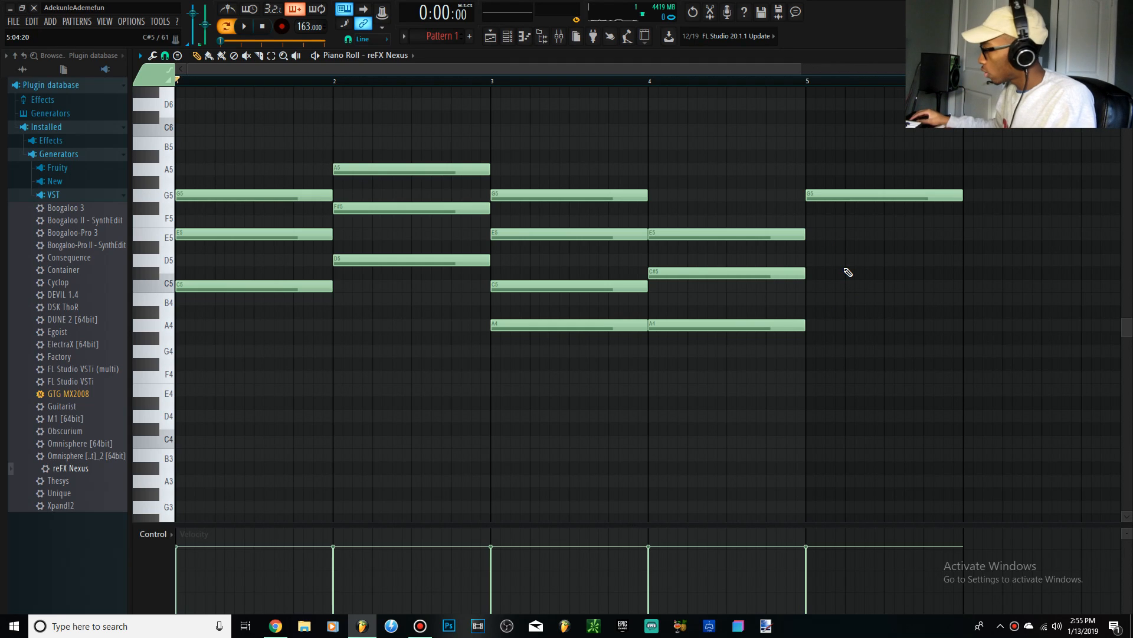
Add one-bar D#5 and C5 notes below the G5 note in bar 5, and play that chord
click(817, 197)
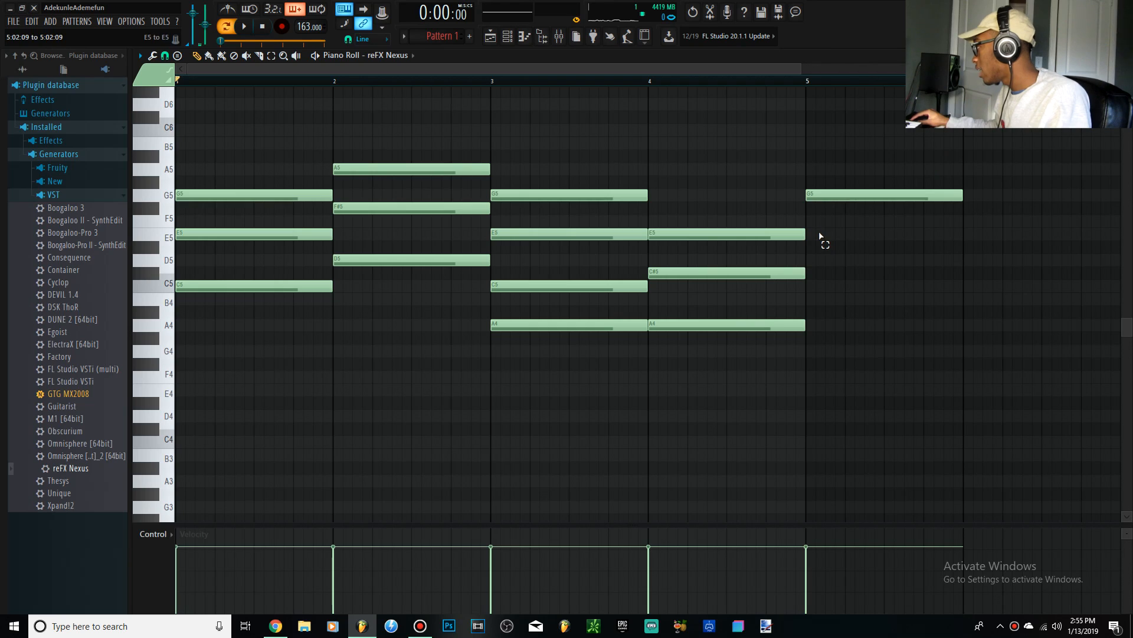
click(806, 246)
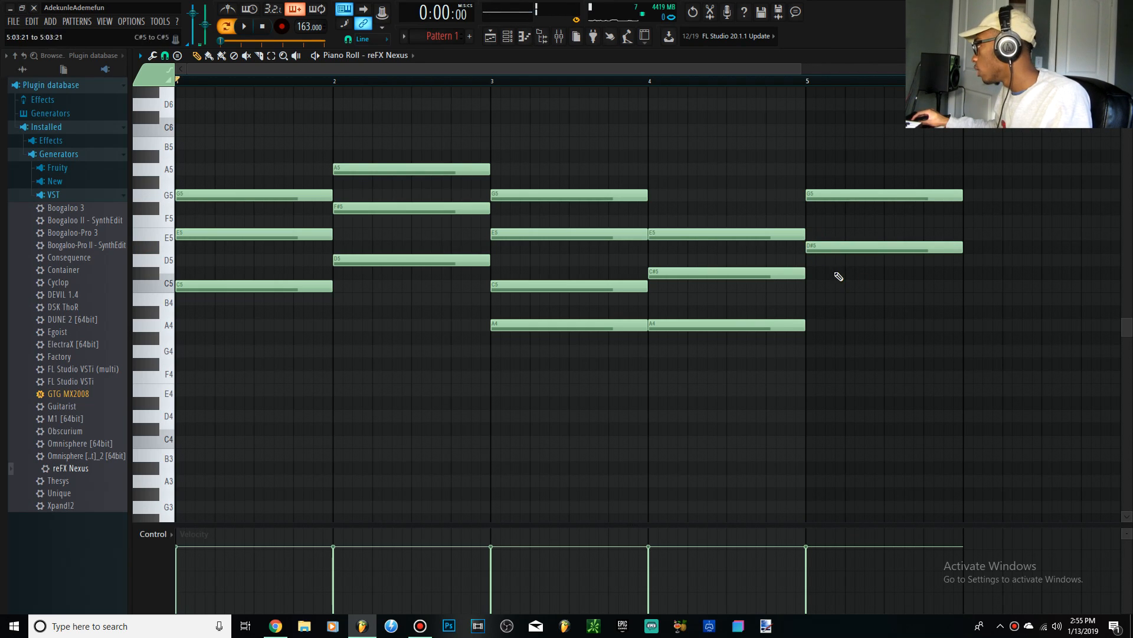
click(807, 286)
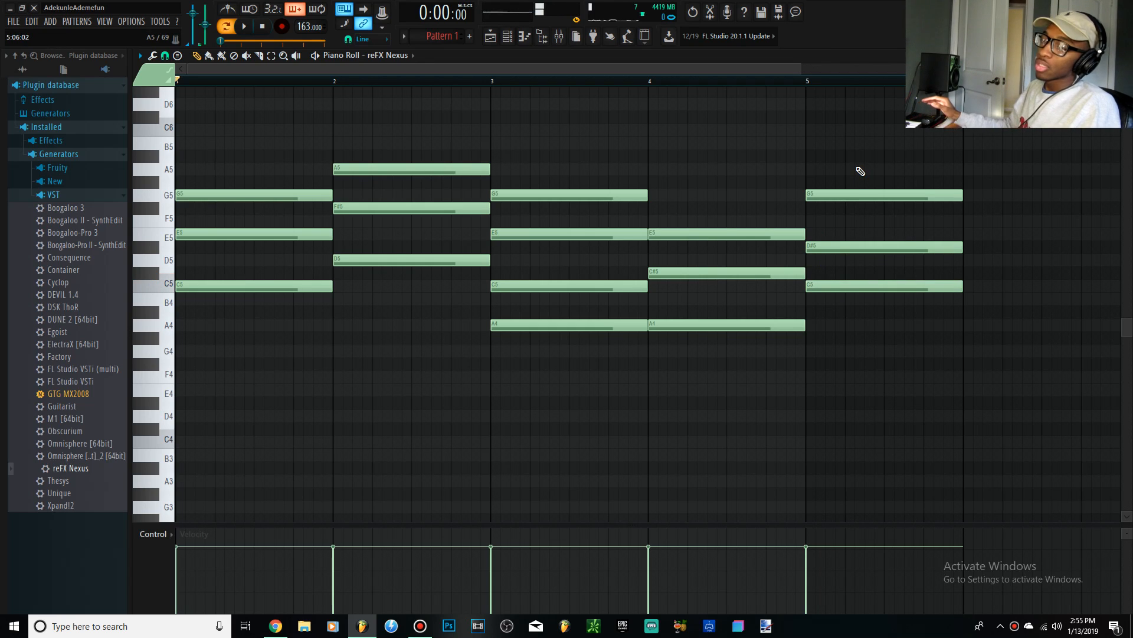
click(807, 84)
key(space)
click(808, 84)
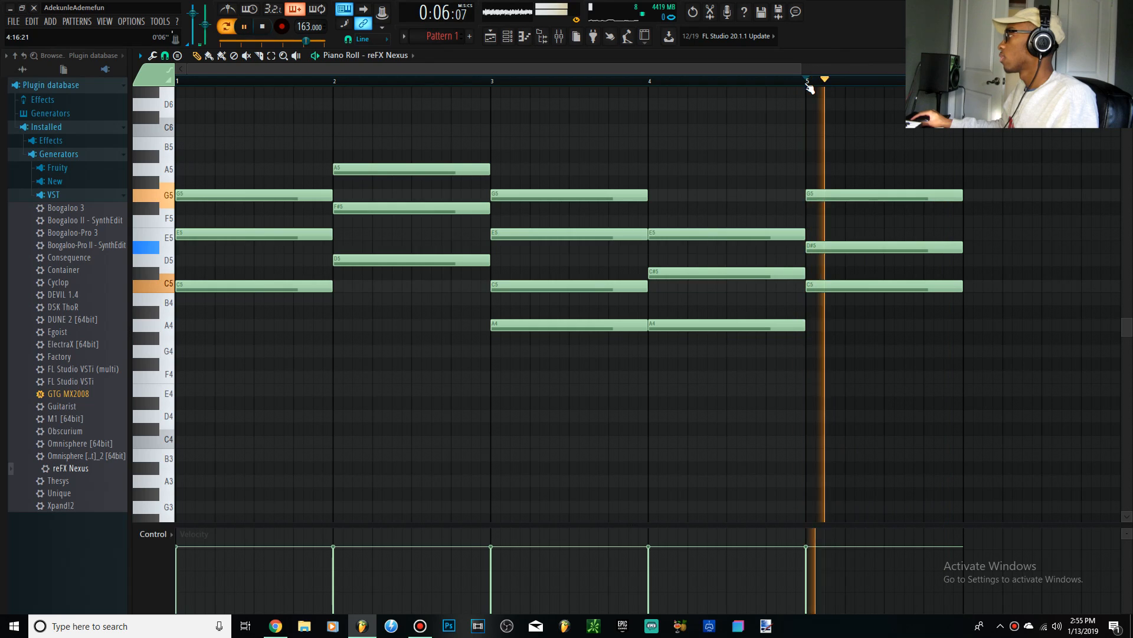
key(space)
Delete all three notes of the bar 5 chord
drag(840, 335, 848, 192)
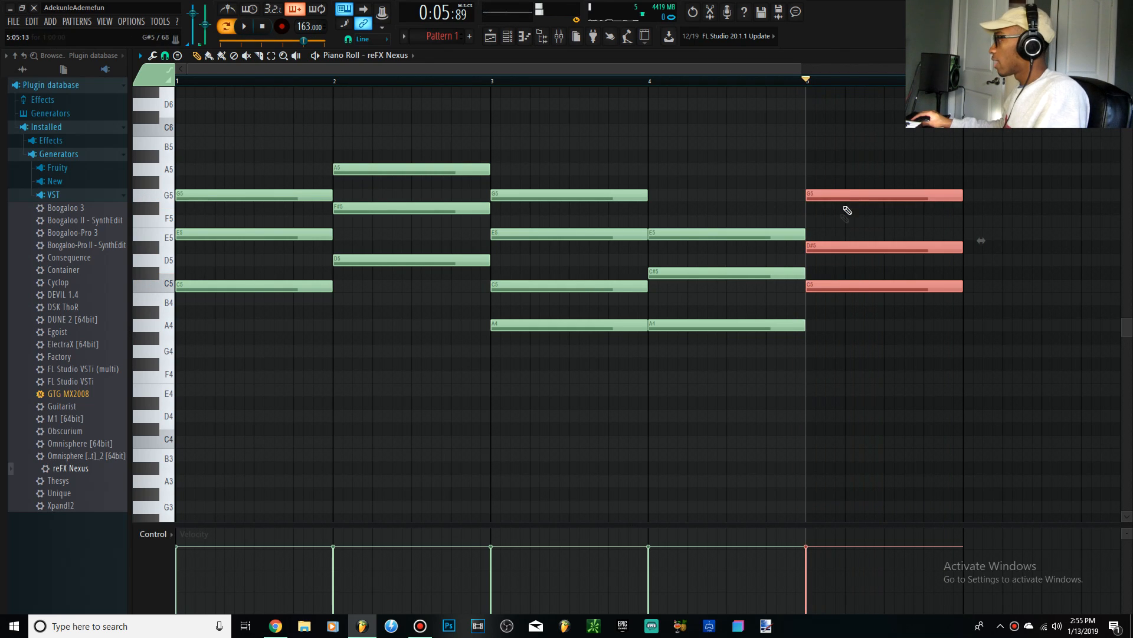
key(Delete)
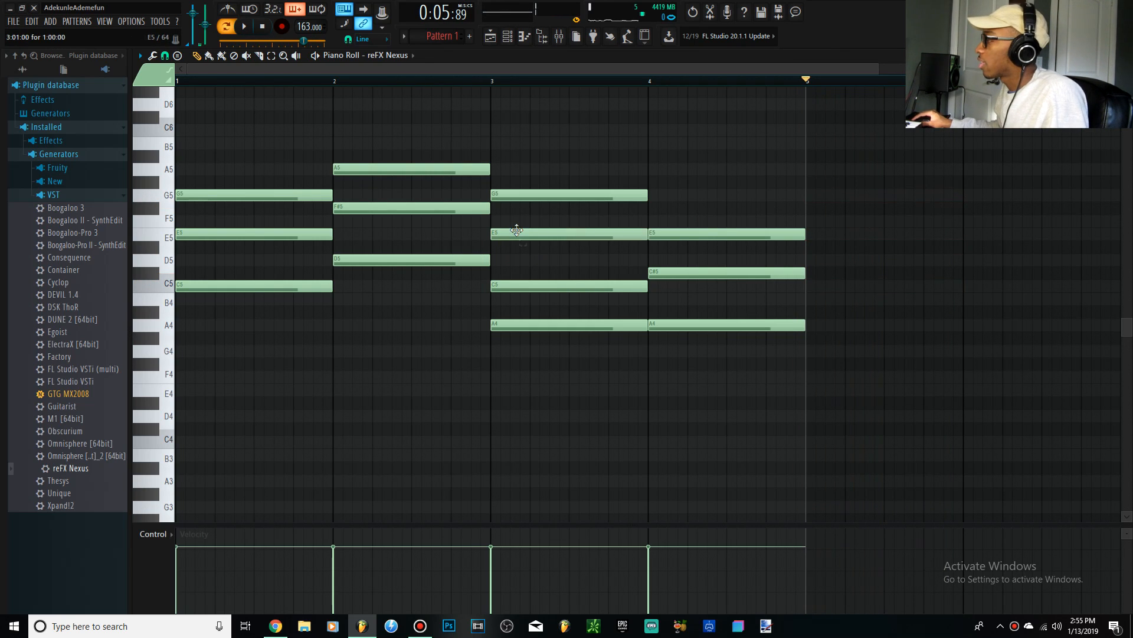
Lower the E5 and A4 notes of the bar 3 chord by one semitone to D#5 and G#4
ctrl+shift+click(517, 230)
ctrl+shift+click(533, 326)
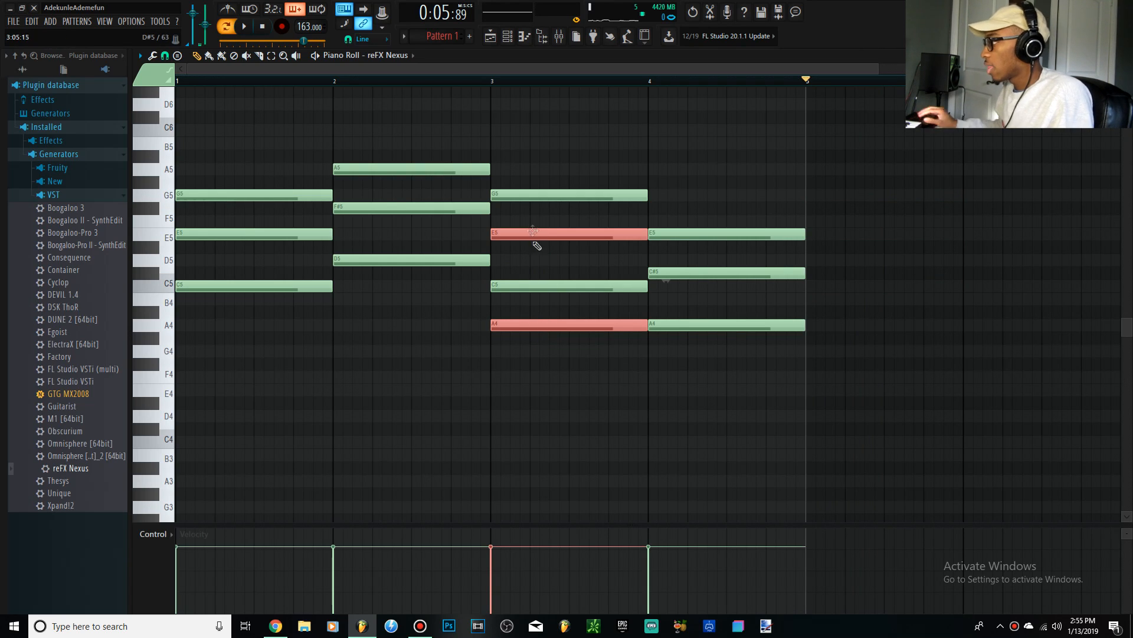
key(Down)
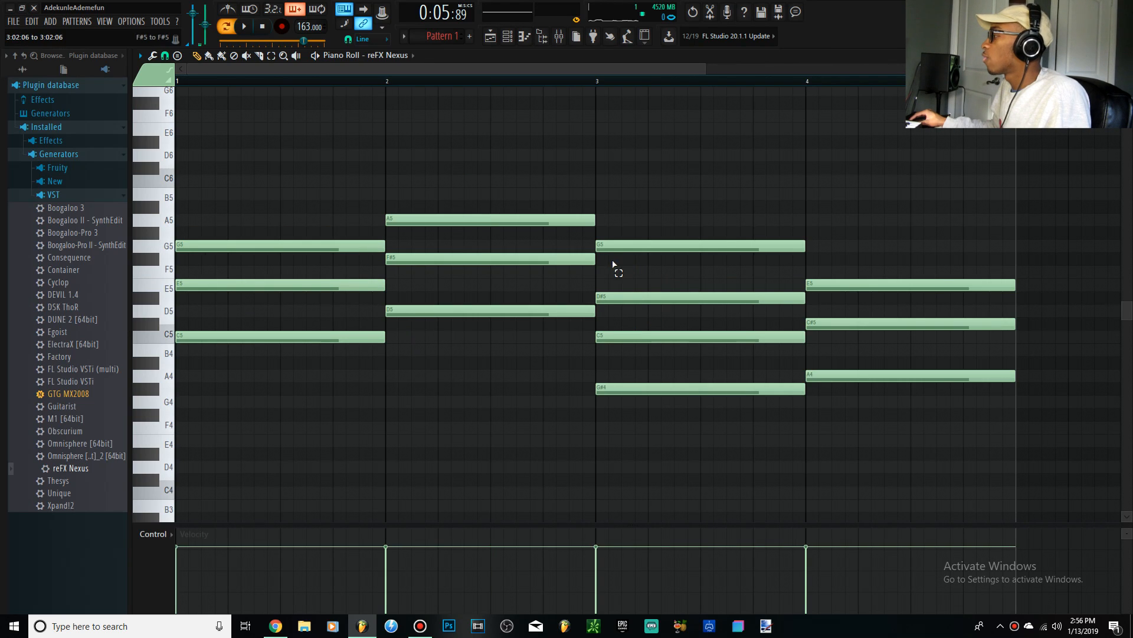
click(617, 390)
ctrl+click(618, 362)
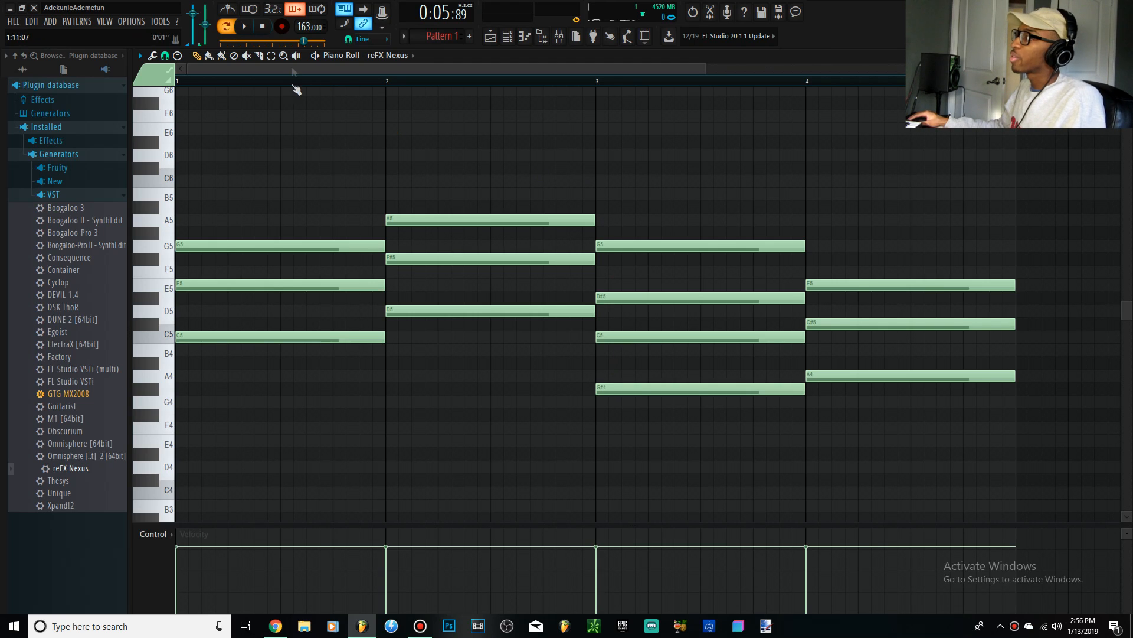
Play the four-bar progression from the beginning, and stop playback
click(262, 27)
key(space)
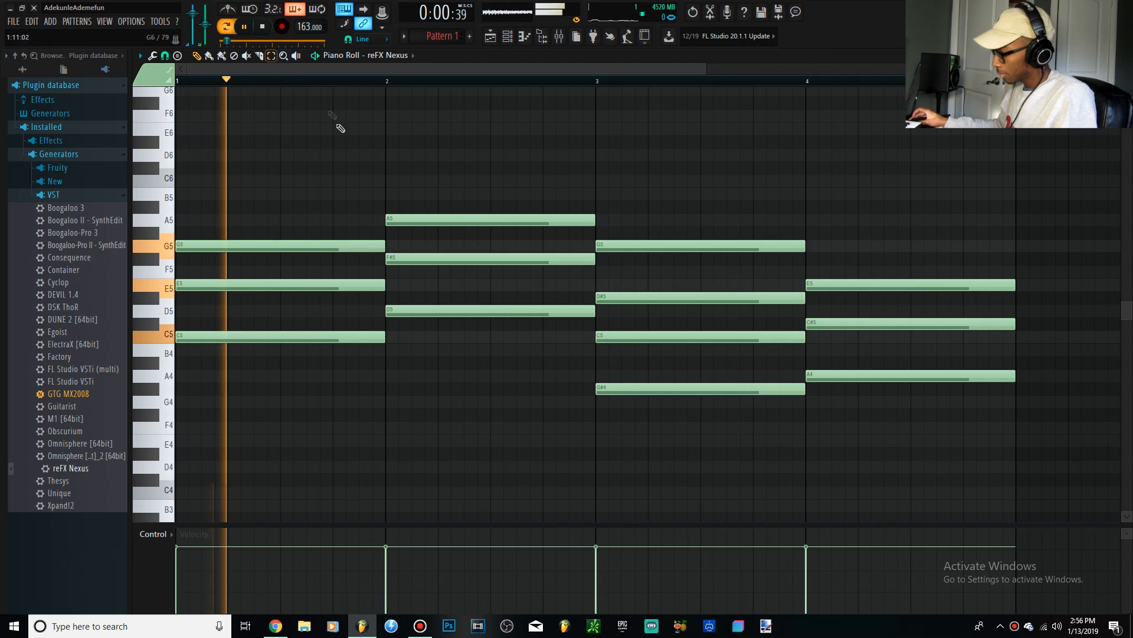
scroll(443, 230, down, 2)
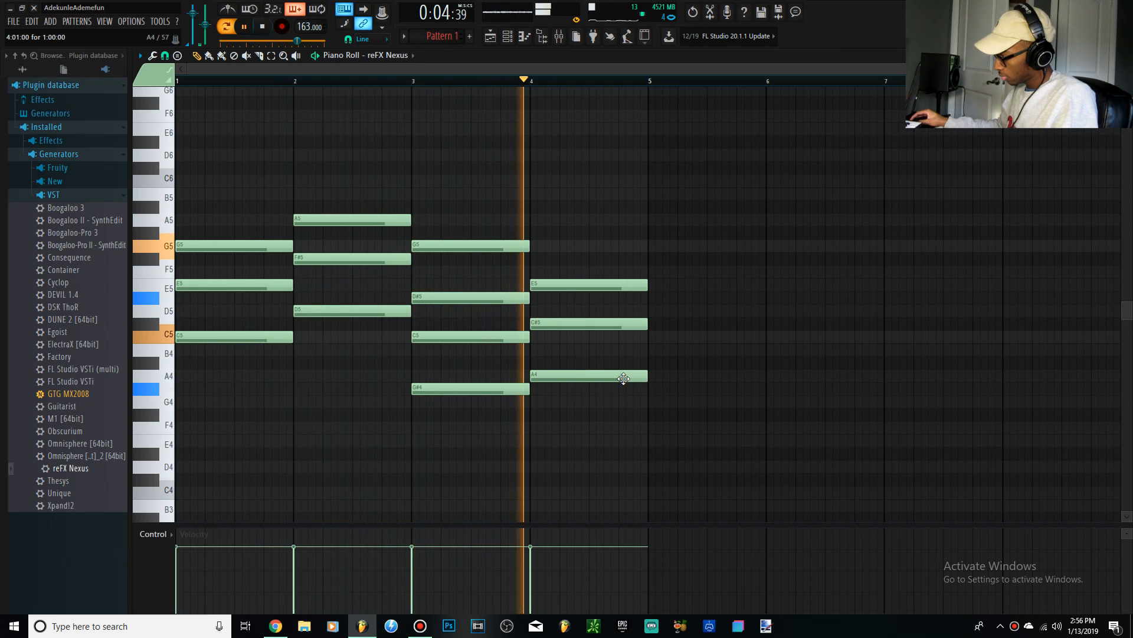
key(space)
Raise the whole bar 4 chord by one semitone to F5, D5 and A#4, and play it from bar 3
drag(578, 420, 543, 484)
mouse_move(549, 284)
mouse_down()
mouse_move(549, 261)
mouse_move(549, 278)
mouse_up()
click(413, 81)
key(space)
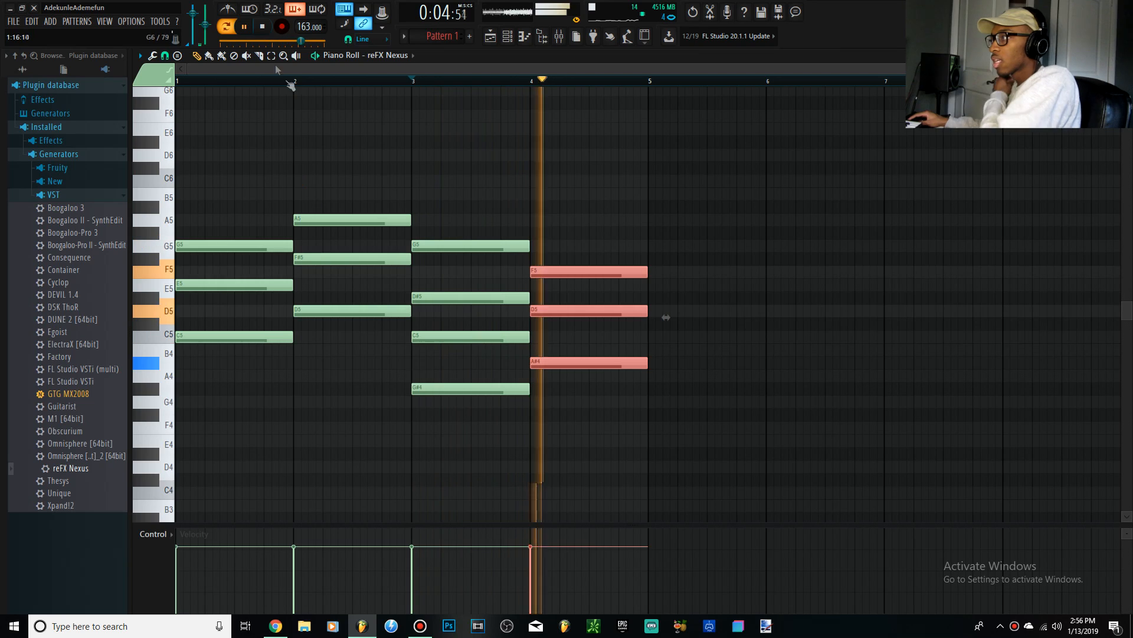
key(space)
drag(466, 136, 434, 467)
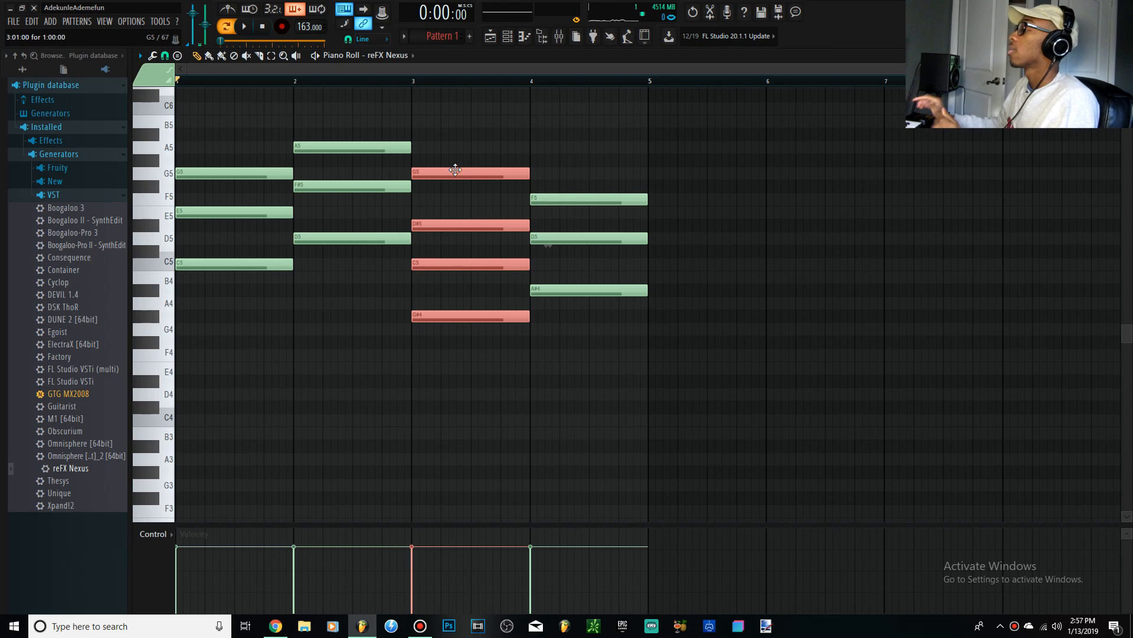
ctrl+click(573, 411)
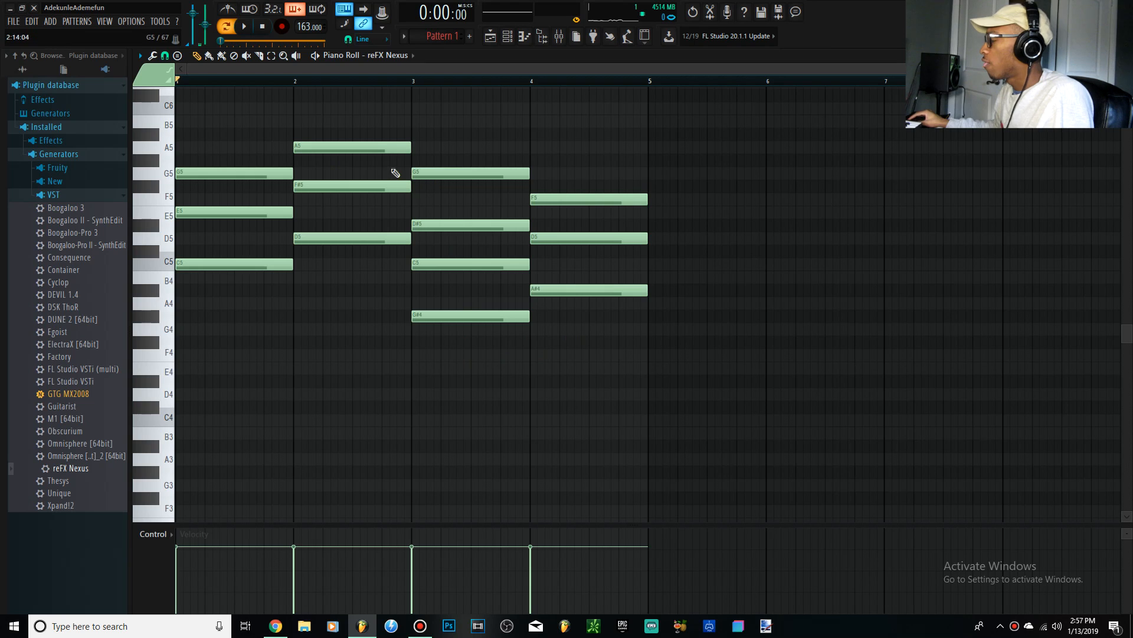
scroll(402, 299, up, 3)
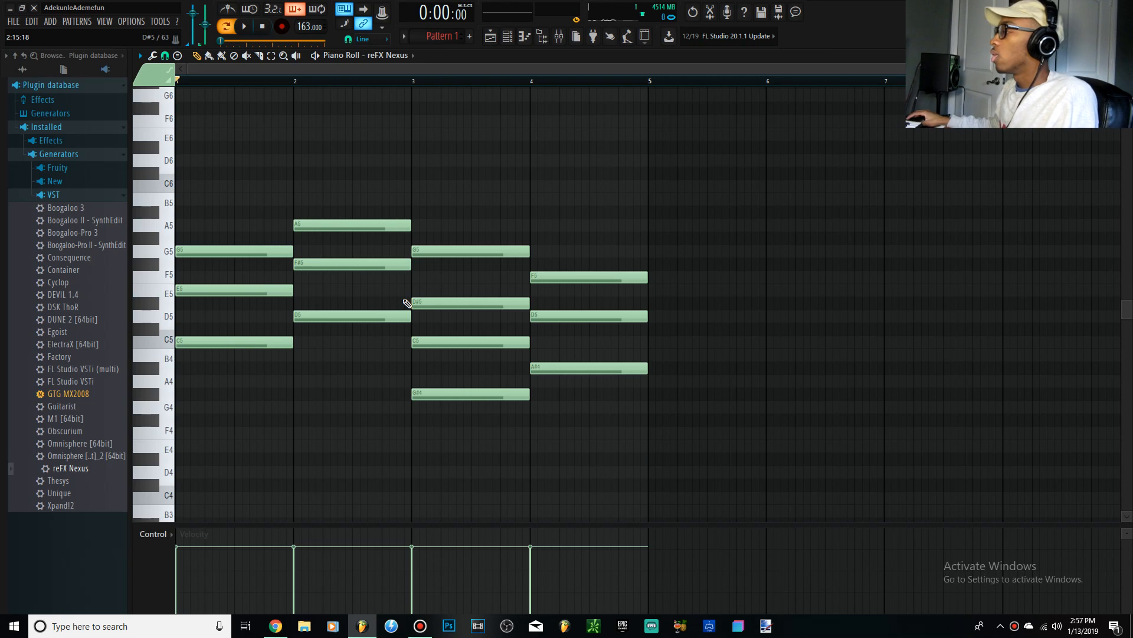
drag(364, 207, 369, 238)
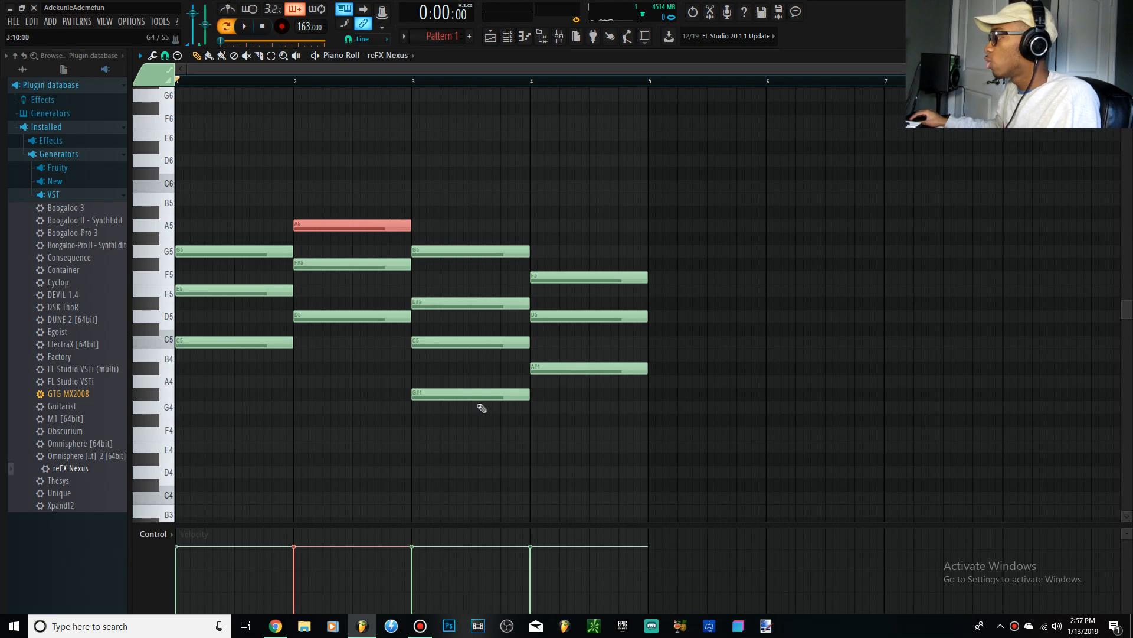
ctrl+click(461, 384)
Raise the G#4 note in bar 3 and the A#4 note in bar 4 by one octave, and play the progression
drag(436, 382, 437, 405)
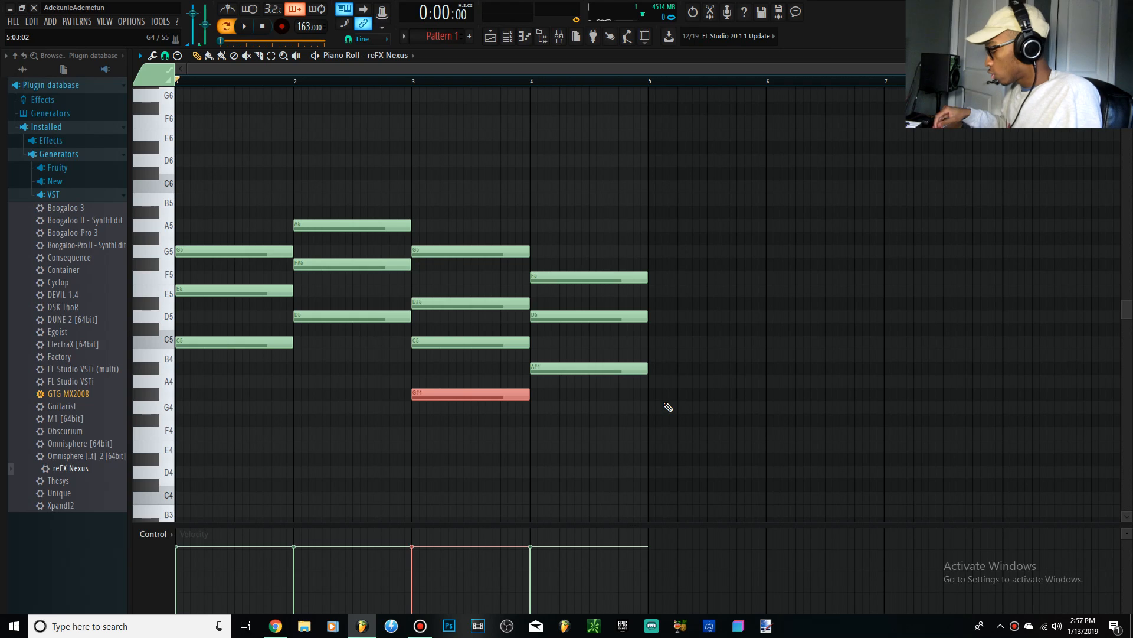
key(ctrl+Up)
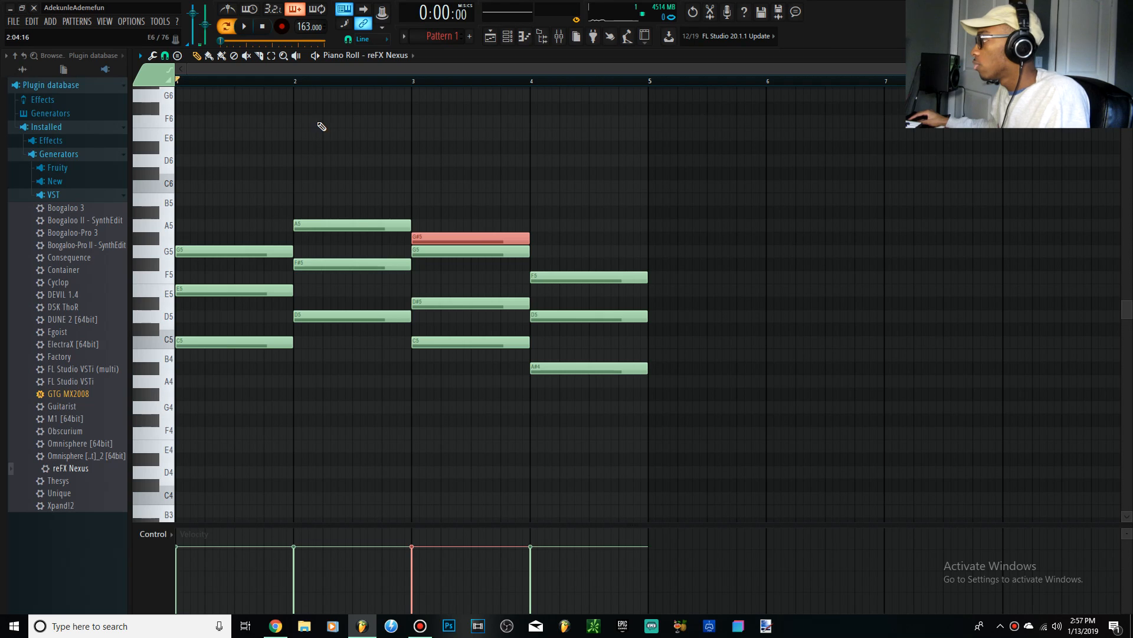
drag(563, 385, 582, 385)
key(ctrl+Up)
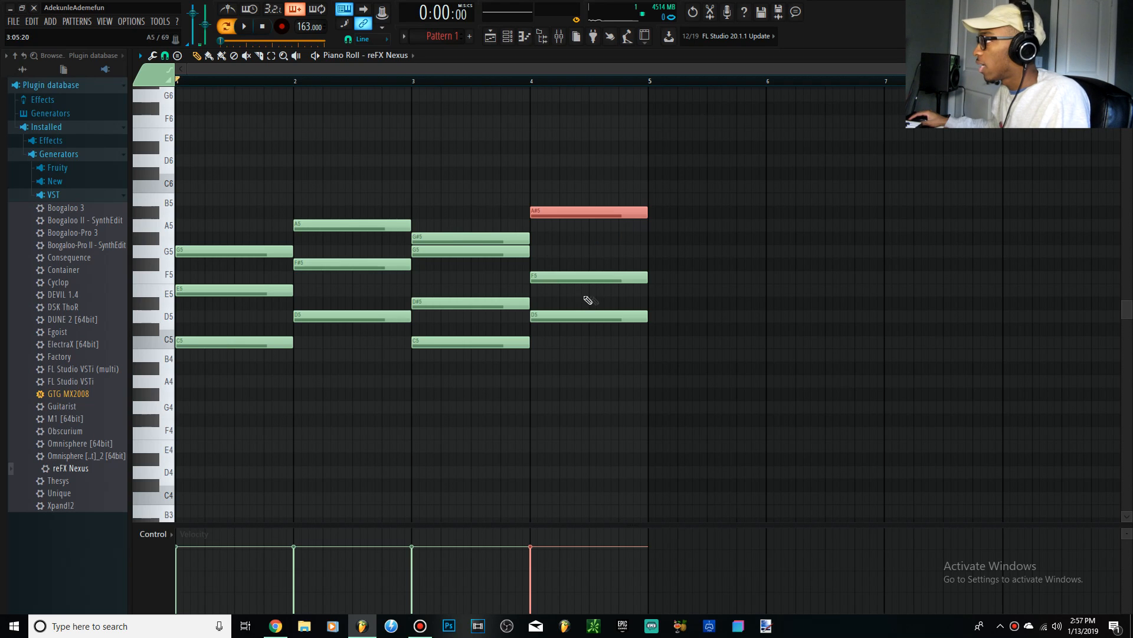
key(space)
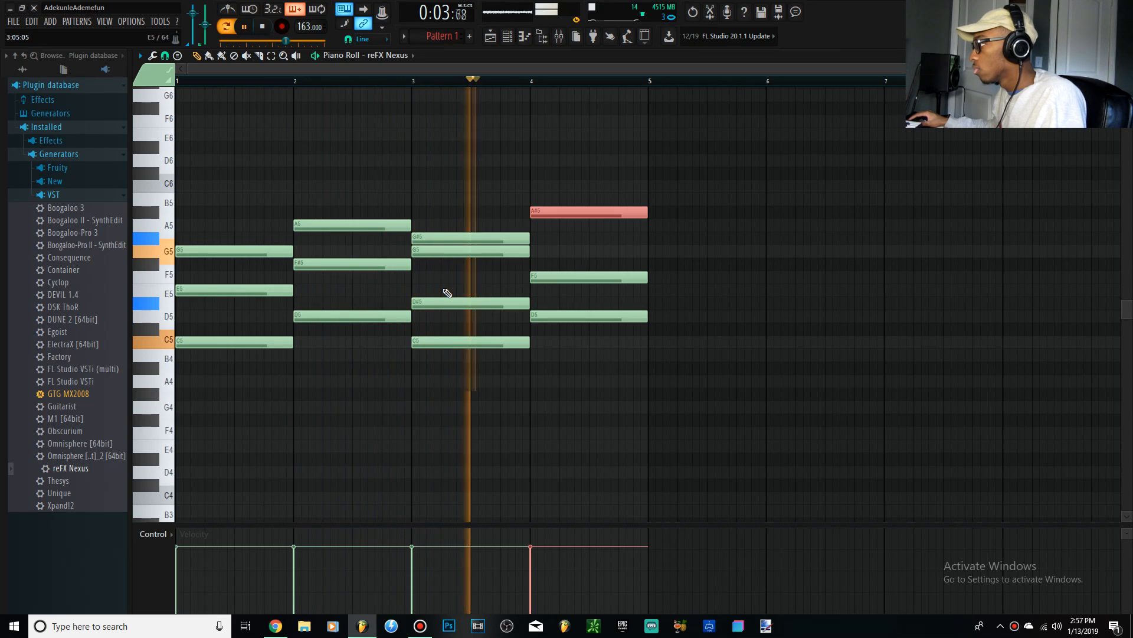
key(space)
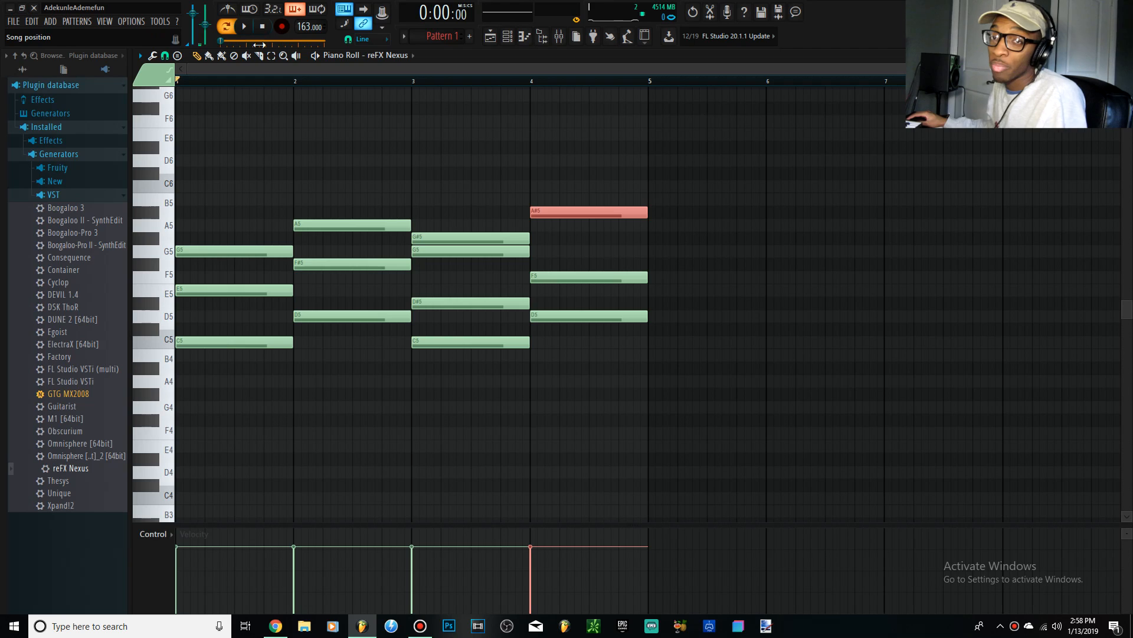
click(461, 224)
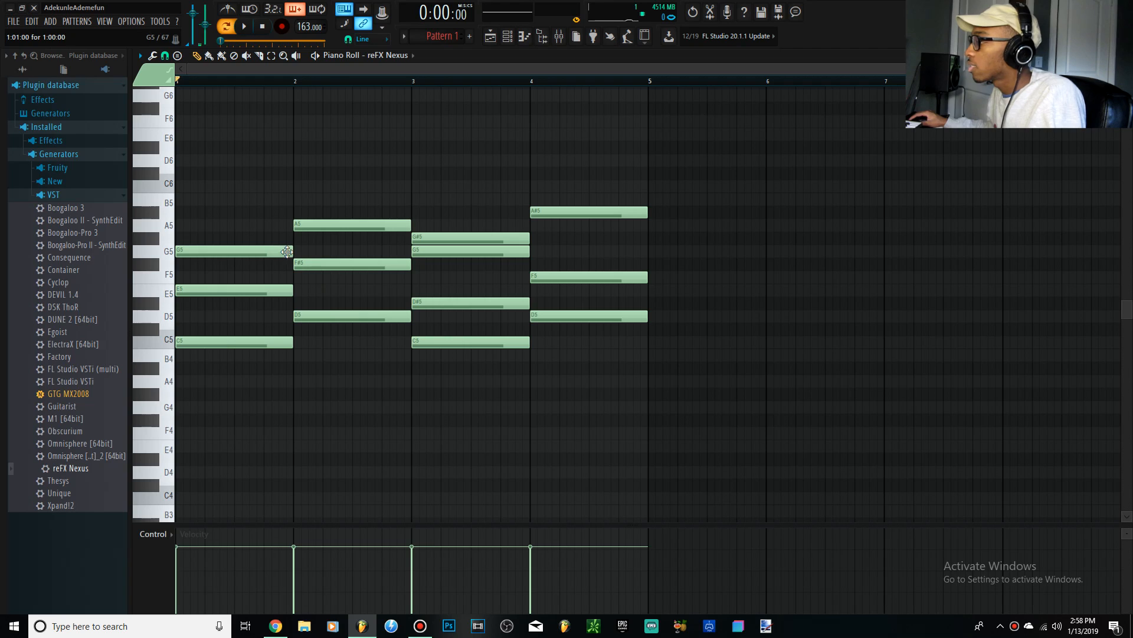
Lower the G#5 note in bar 3 and the A#5 note in bar 4 by one octave
drag(283, 194, 323, 238)
ctrl+click(467, 239)
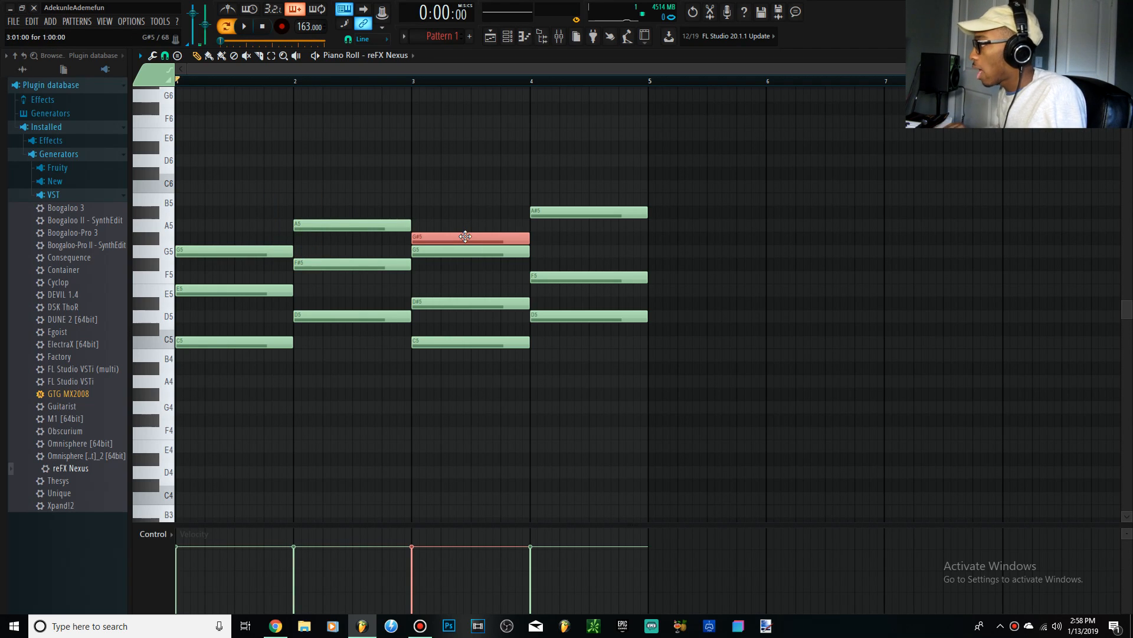
key(ctrl+Down)
drag(564, 242, 565, 210)
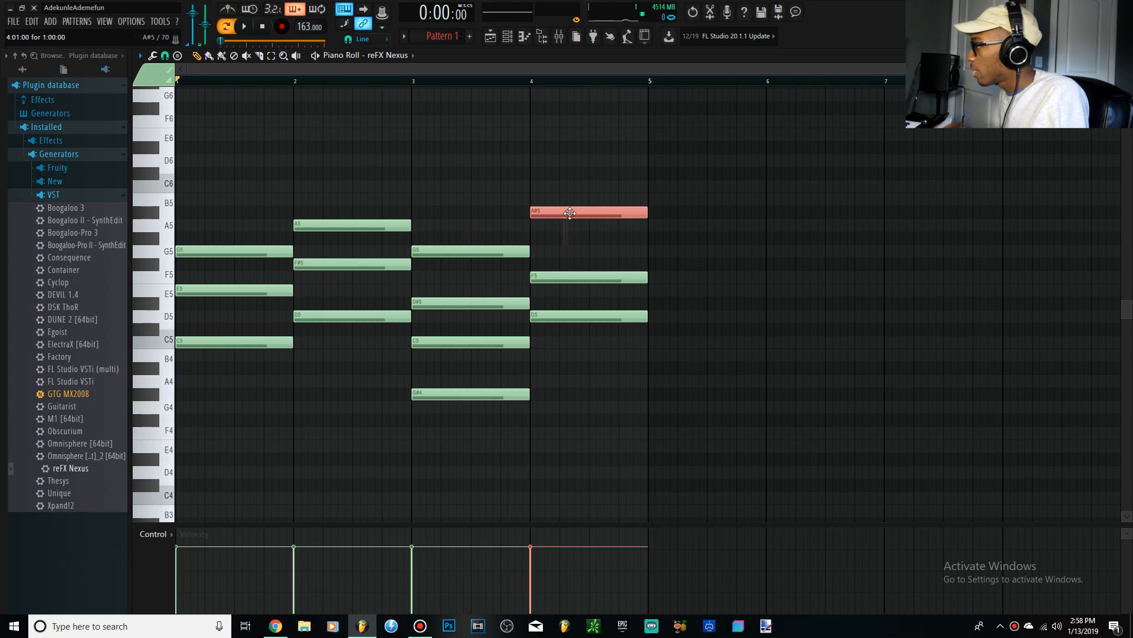
key(ctrl+Down)
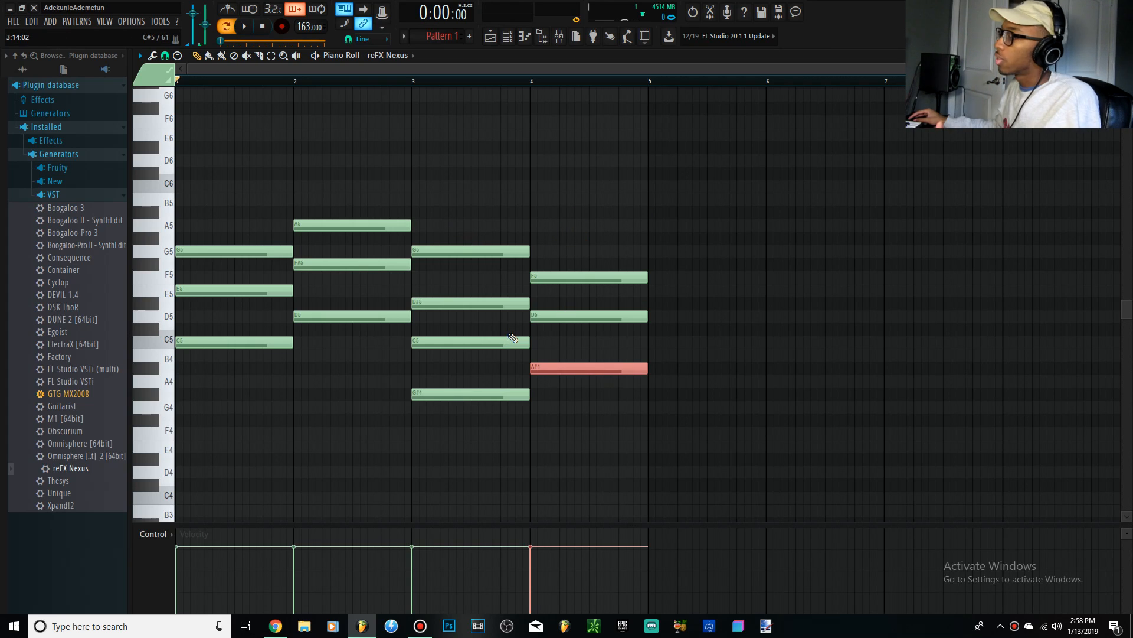
Select only the top note of each of the four chords, save the project, and clear the selection
ctrl+shift+click(225, 250)
ctrl+shift+click(379, 226)
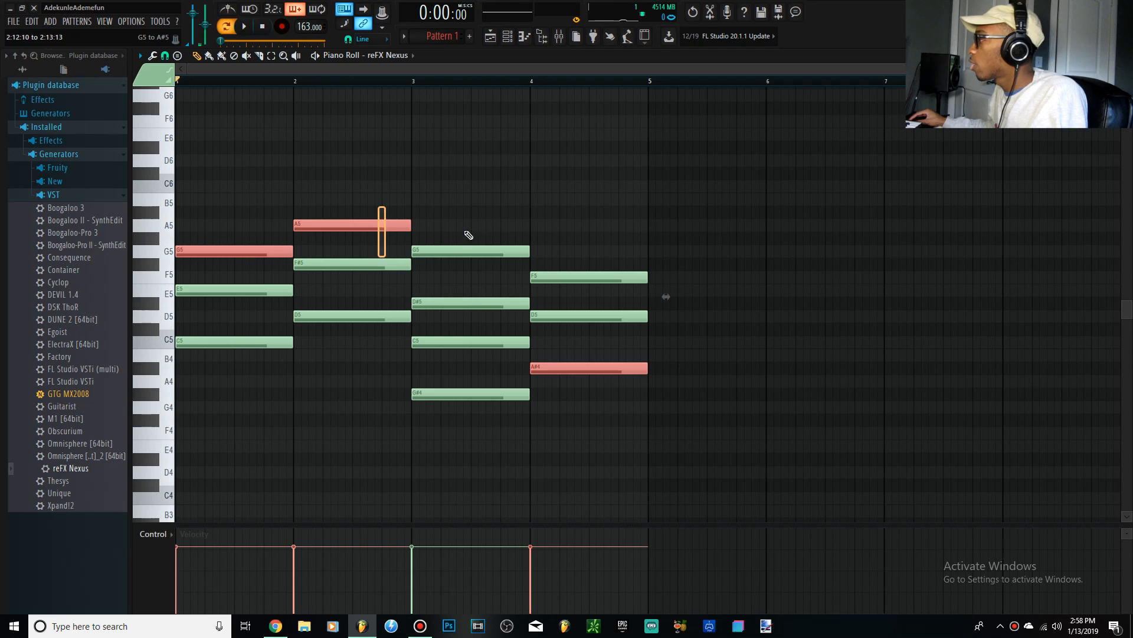
ctrl+shift+click(472, 250)
ctrl+shift+click(579, 272)
ctrl+shift+click(567, 368)
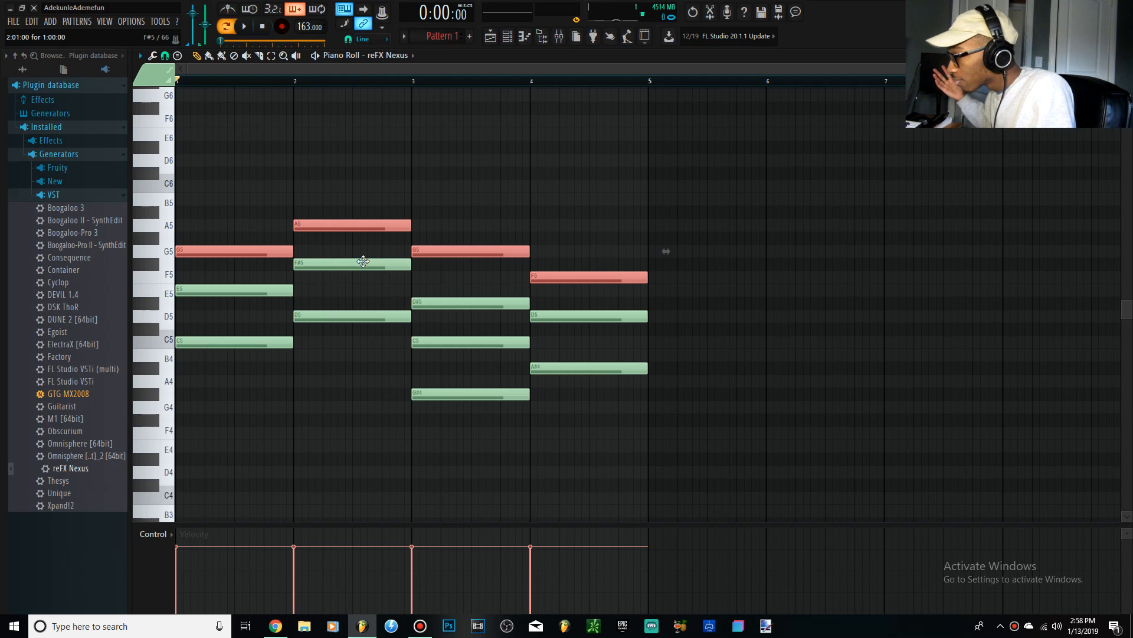
key(ctrl+s)
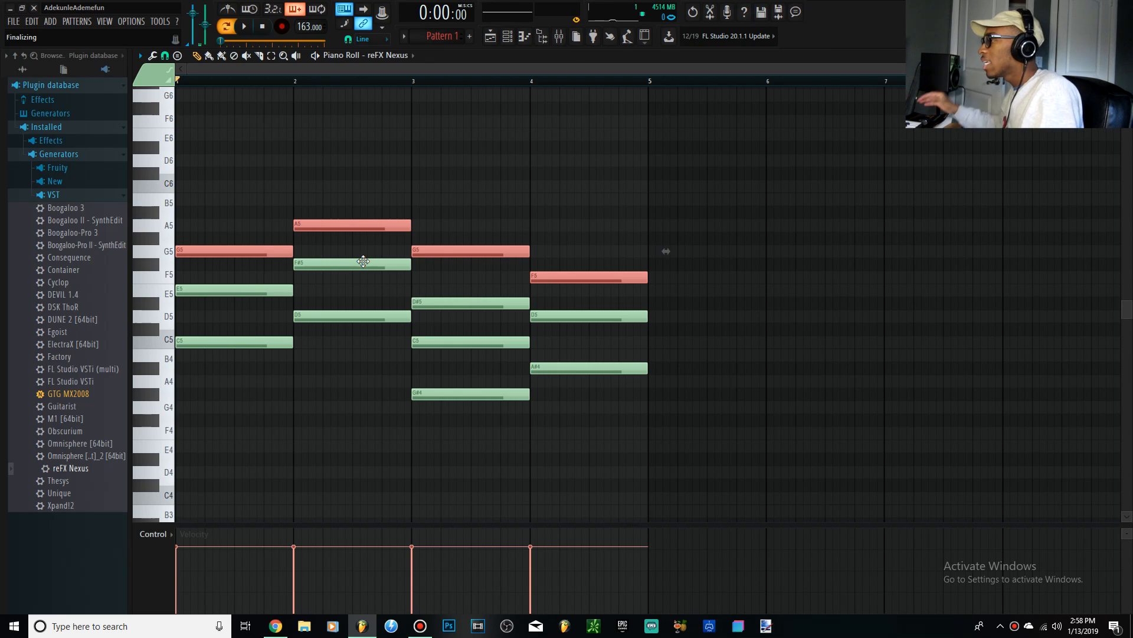
click(299, 244)
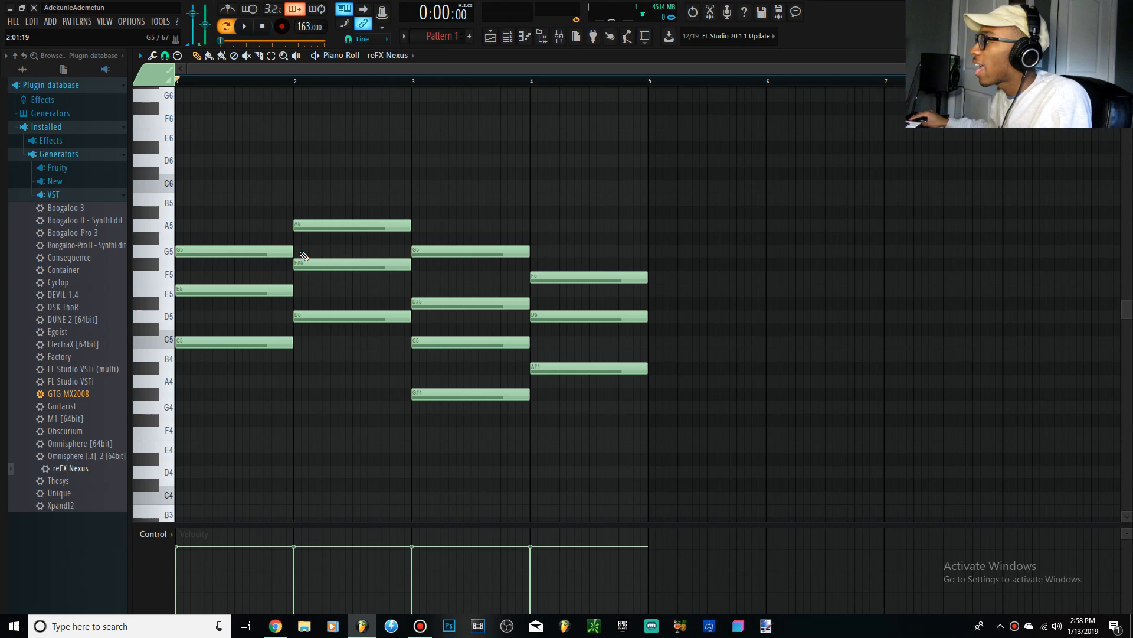
Shorten the top G5 note in bar 1 to half a bar
click(279, 250)
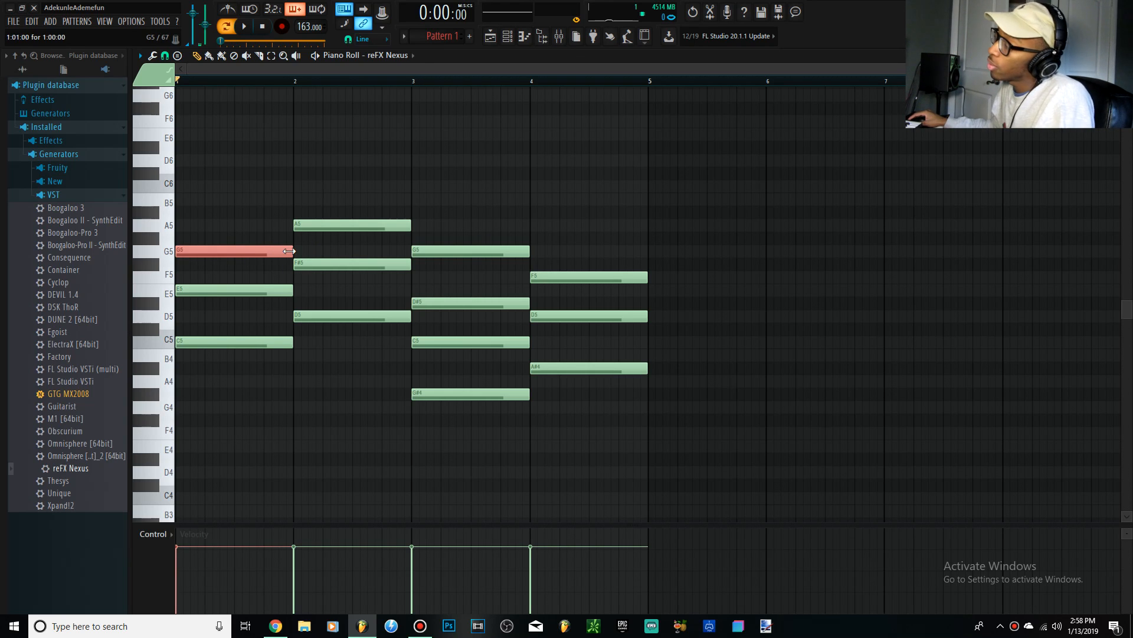
drag(288, 249, 231, 251)
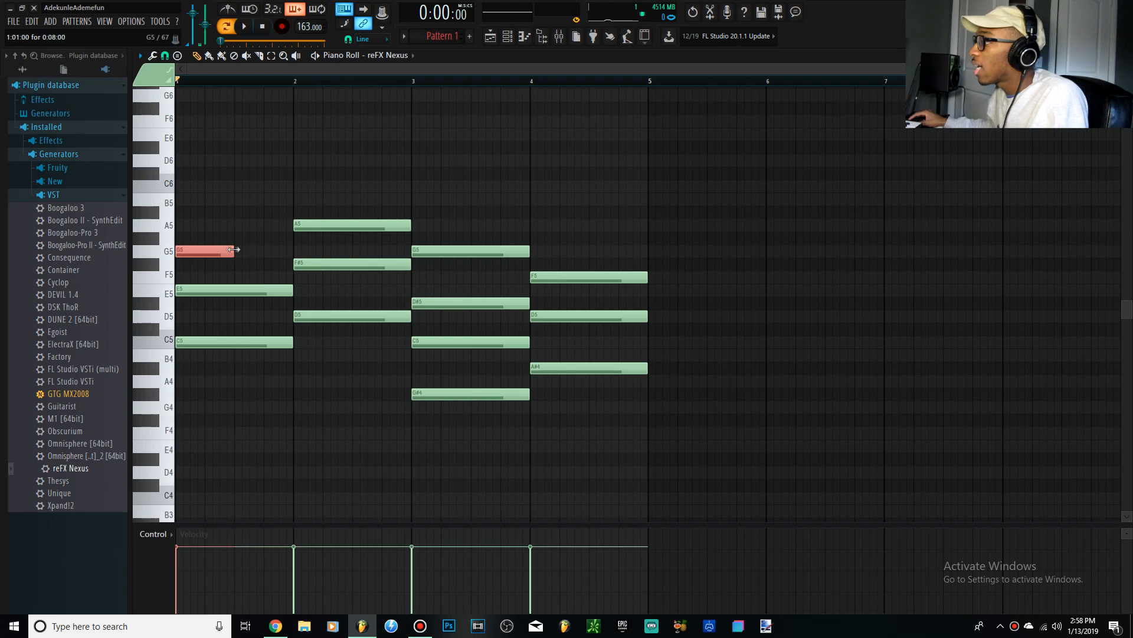
click(253, 256)
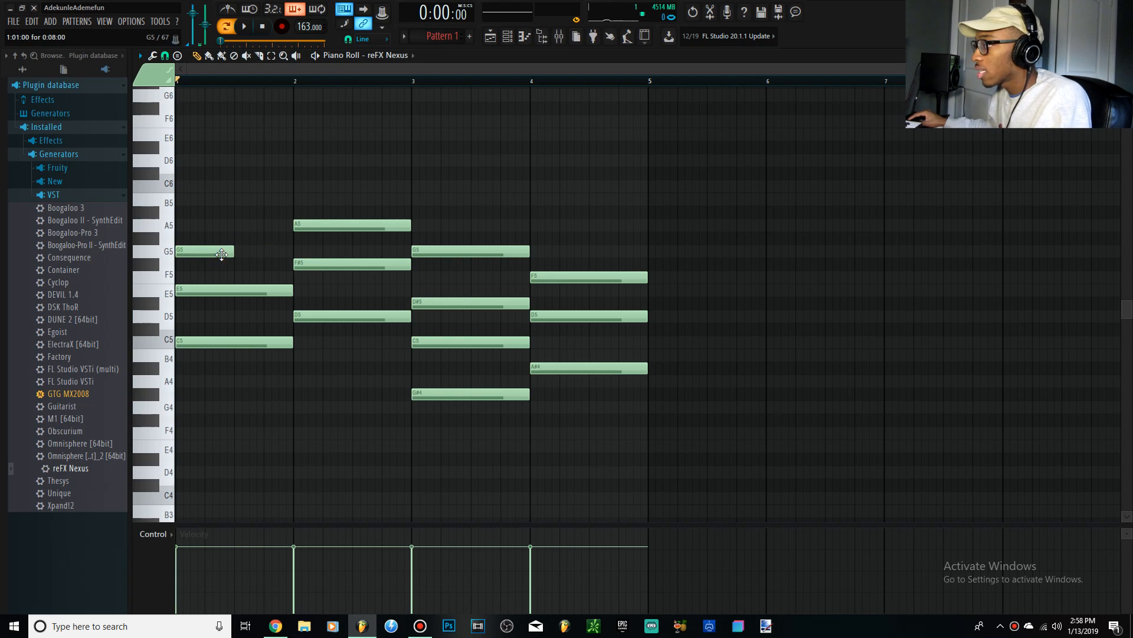
click(214, 250)
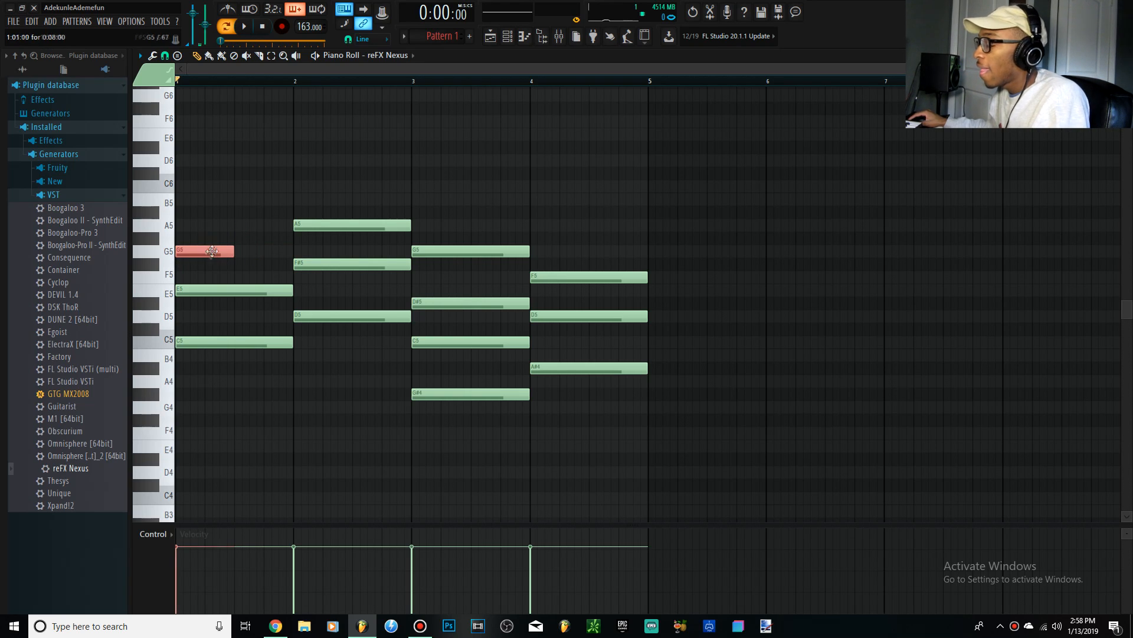
click(184, 269)
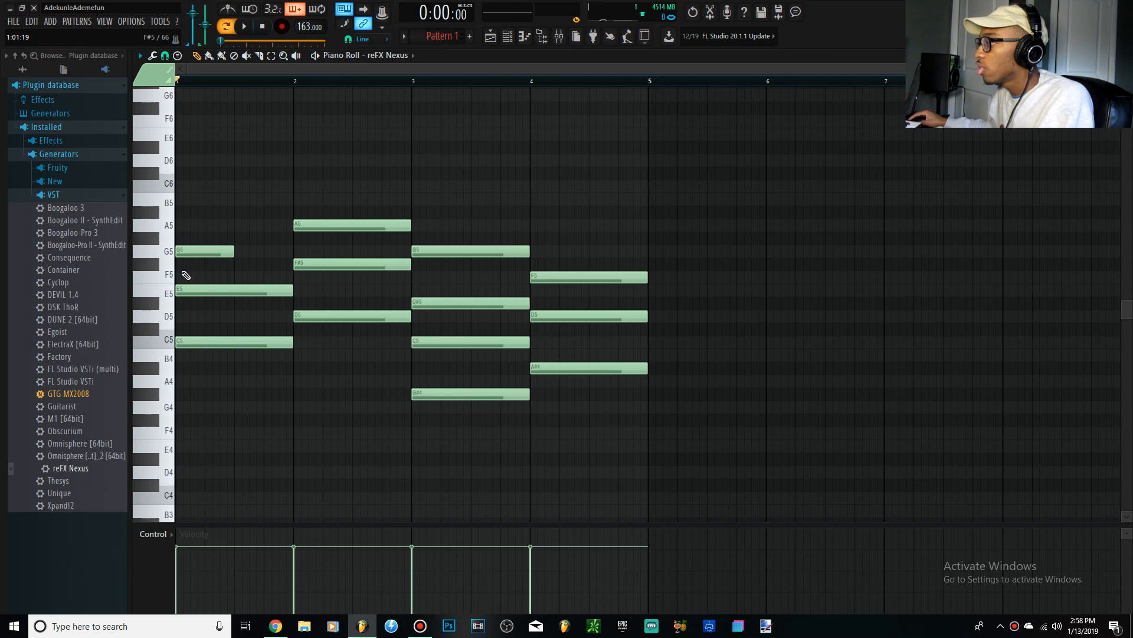
click(188, 287)
click(190, 308)
ctrl+click(185, 316)
drag(190, 338, 184, 338)
drag(185, 301, 175, 334)
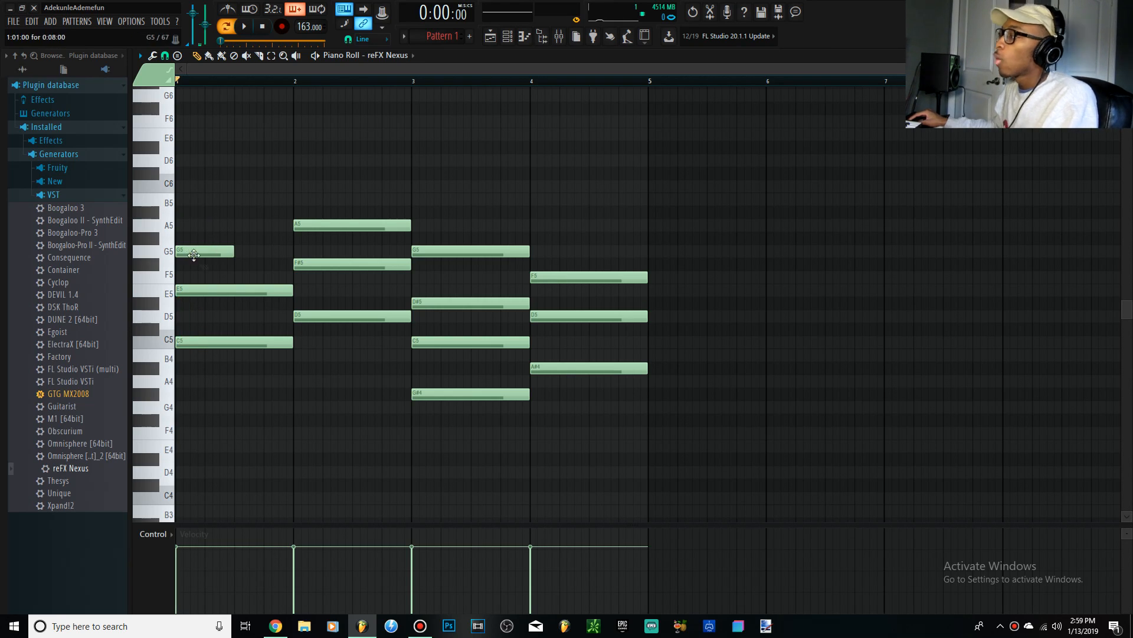
Add a half-bar B5 note in the second half of bar 1, and play the progression
drag(189, 280, 174, 214)
click(236, 201)
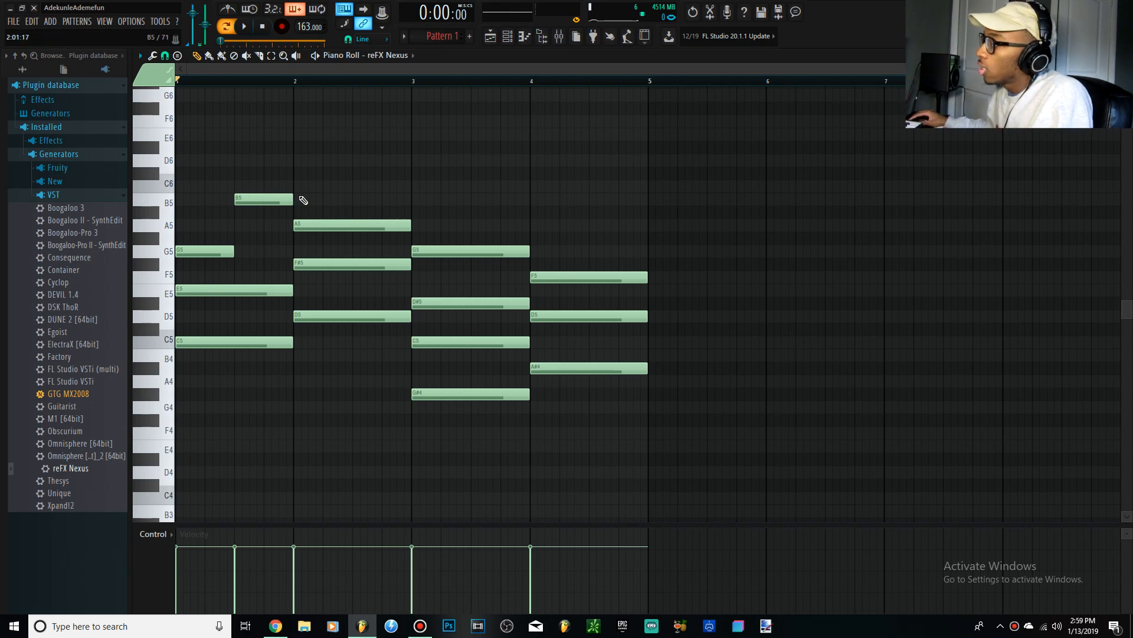
drag(242, 240, 225, 210)
click(181, 254)
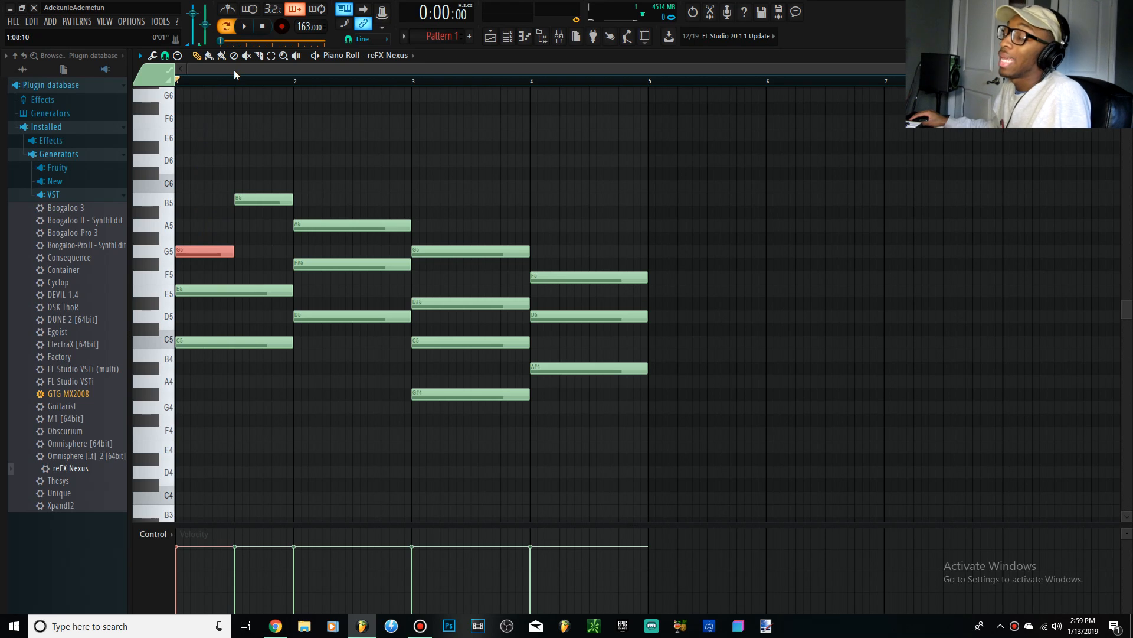
key(space)
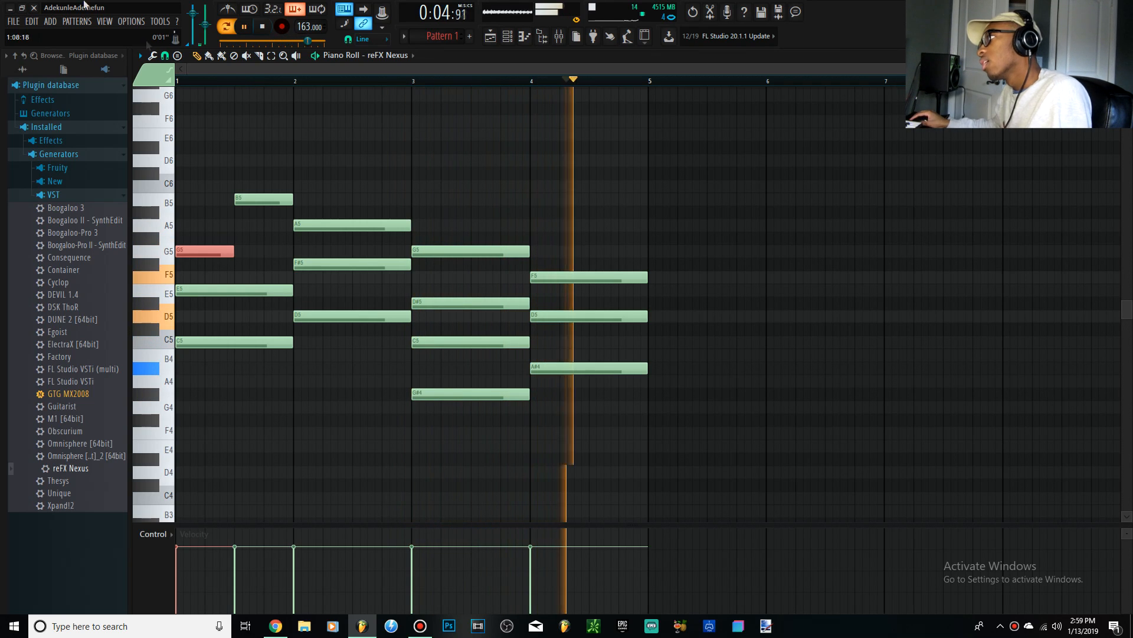
click(264, 26)
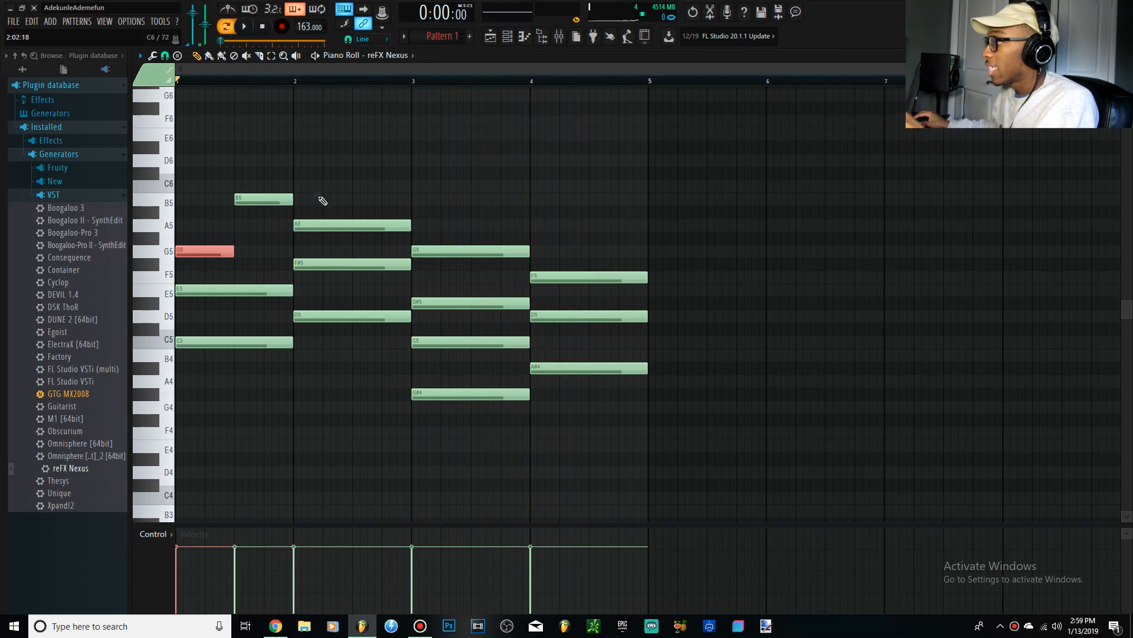
Shorten the top G5 note in bar 3 to half a bar, fill the second half with an A#5 note, and play the progression
drag(526, 253, 471, 253)
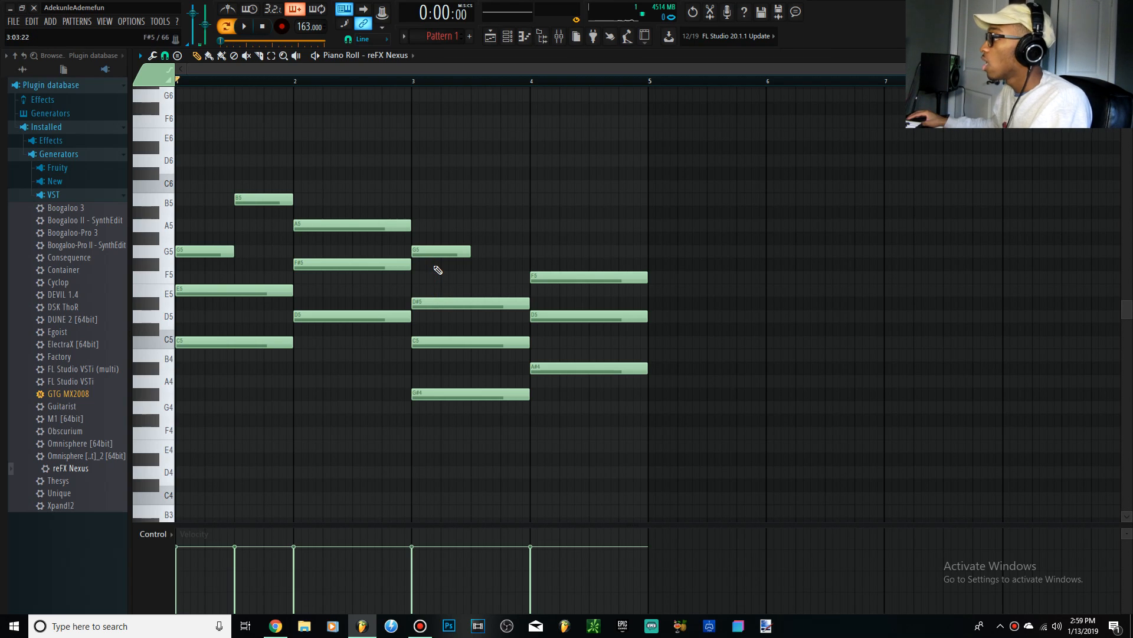
drag(476, 240, 480, 215)
click(481, 212)
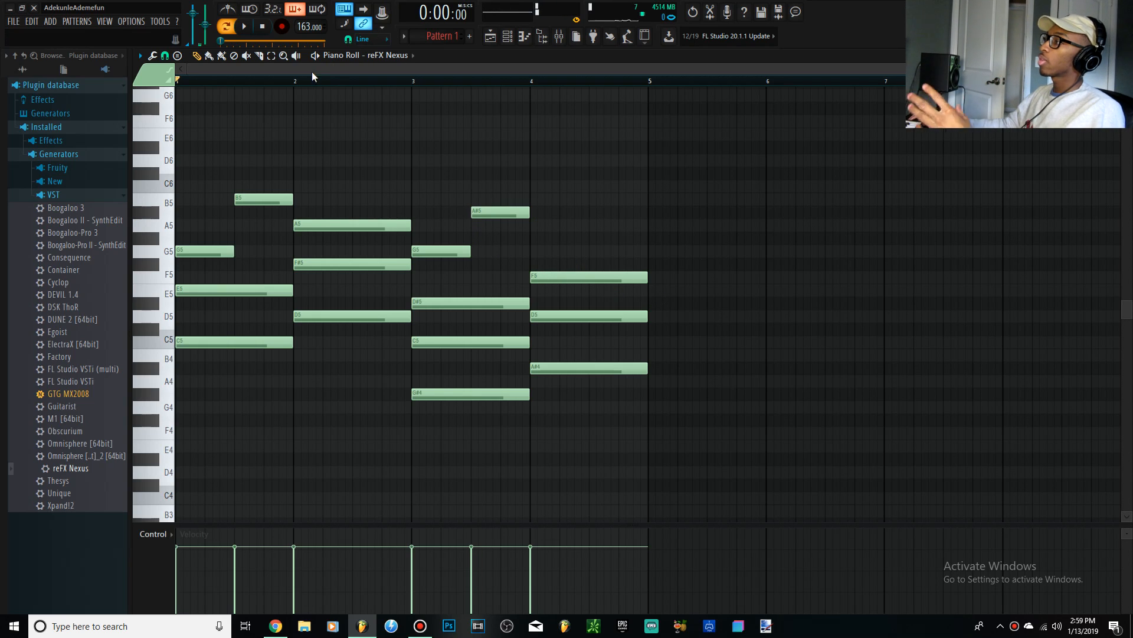
key(space)
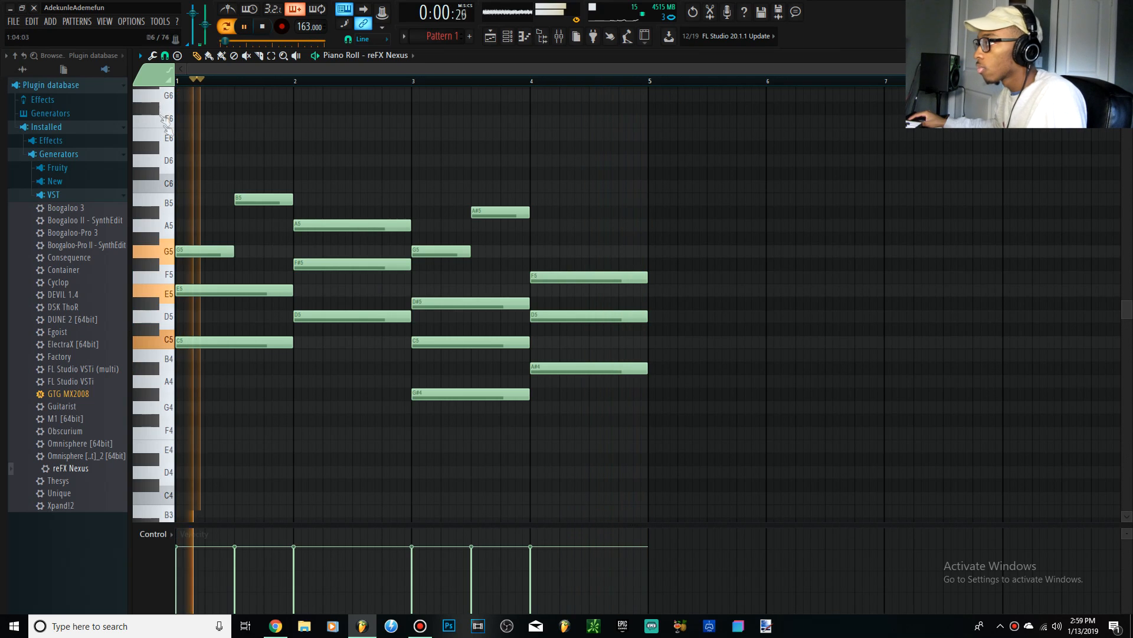
click(264, 27)
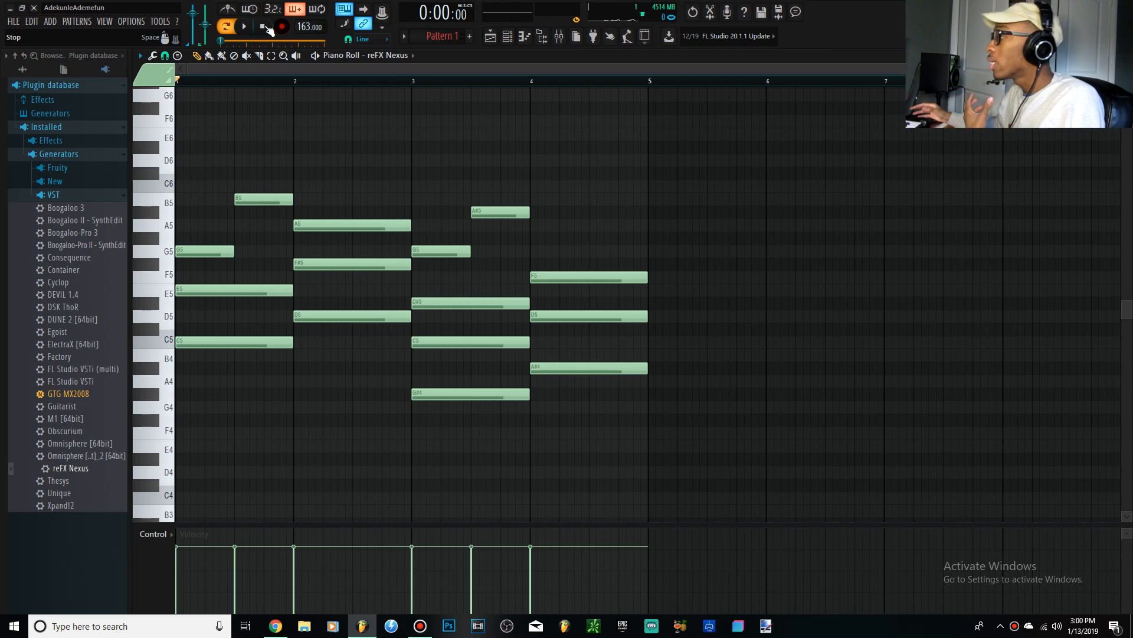
Try shortening the top F5 note in bar 4 to about one beat, with an A#5 note filling the rest of the bar
click(531, 82)
drag(639, 276, 563, 275)
click(581, 213)
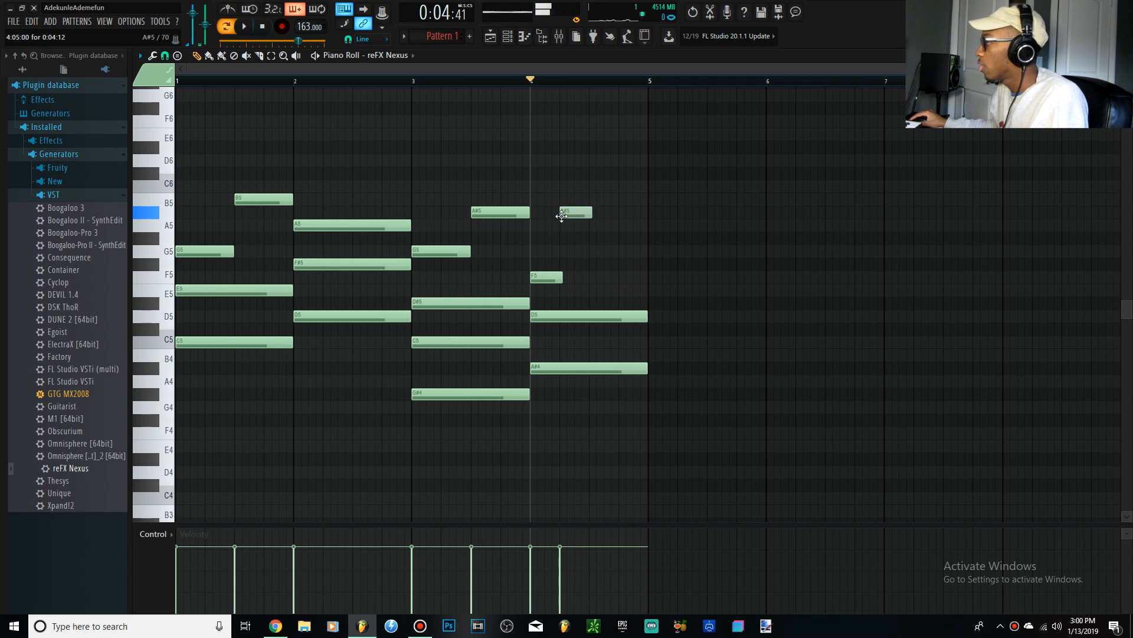
drag(592, 212, 645, 213)
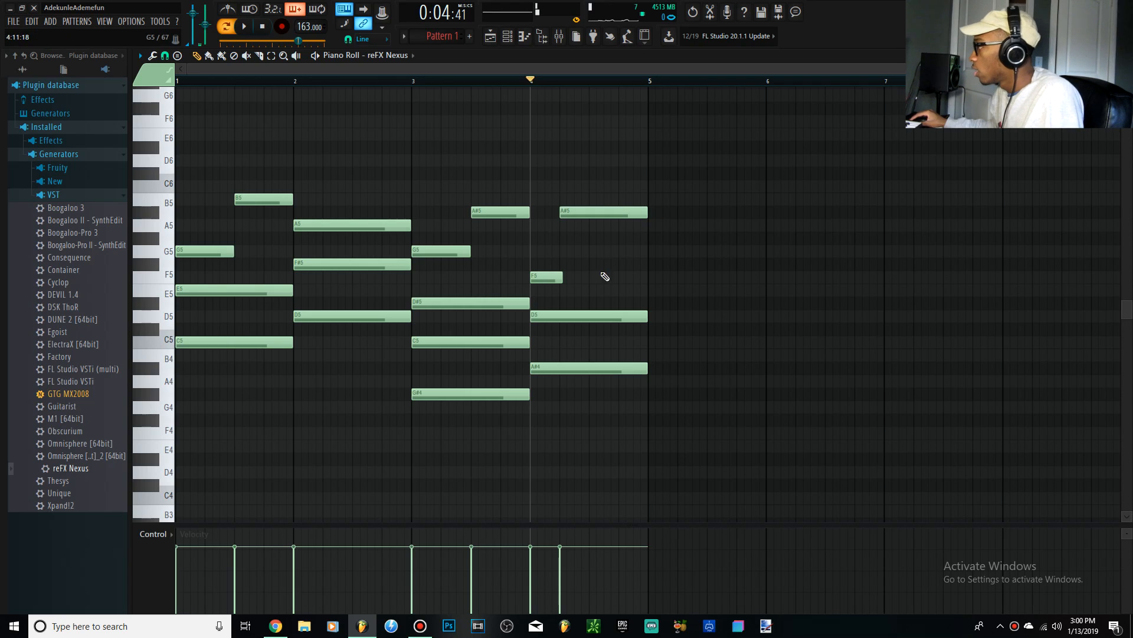
Replace bar 4's A#5 note with a one-beat G#5 on the last beat, extend the F5 note up to it, and play the progression
drag(559, 273, 631, 189)
key(shift+Down)
key(shift+Down)
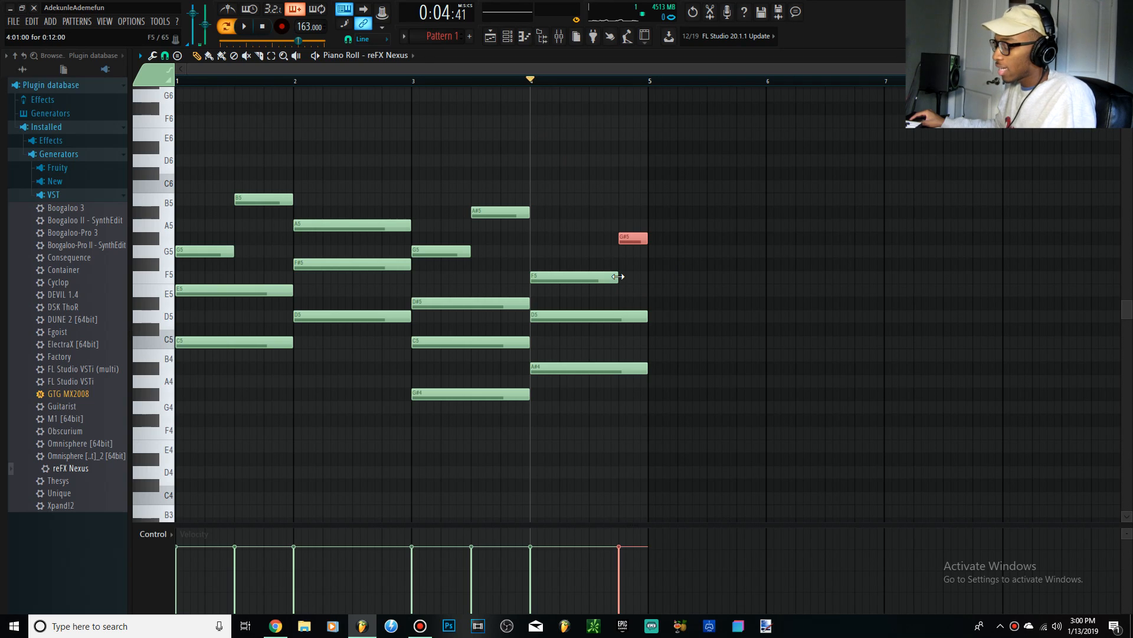
drag(620, 274, 633, 266)
drag(609, 264, 618, 263)
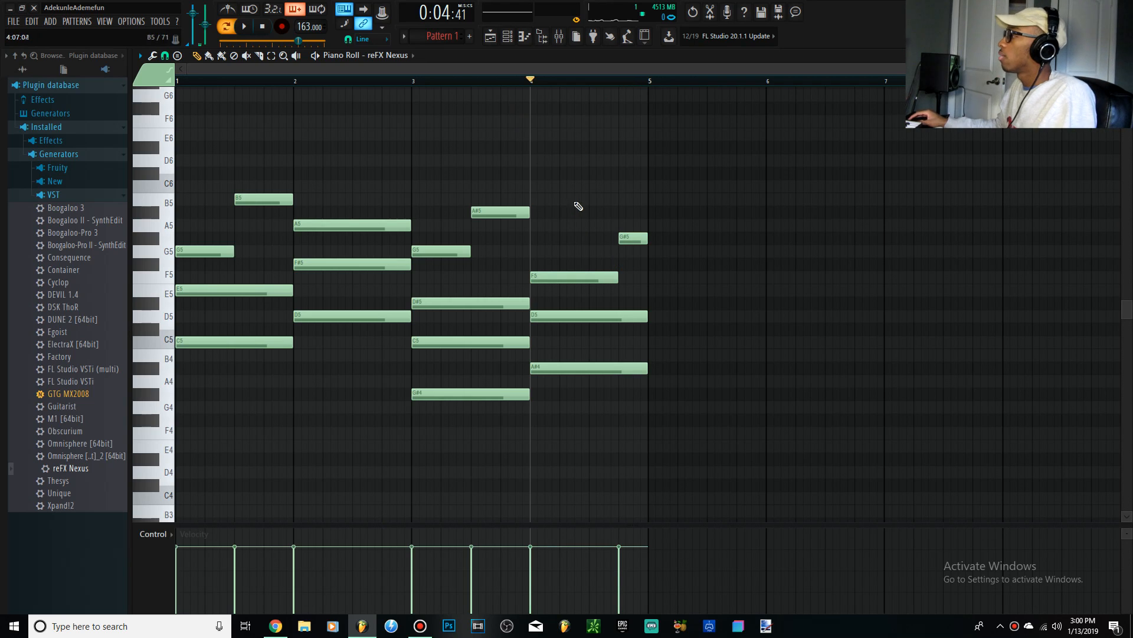
click(263, 26)
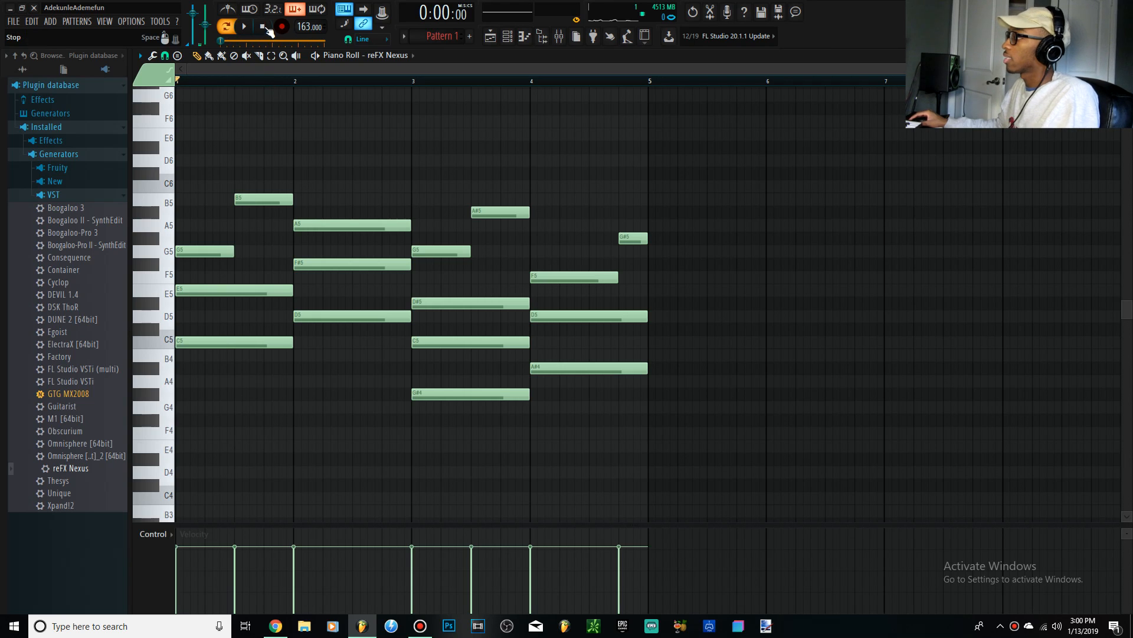
key(space)
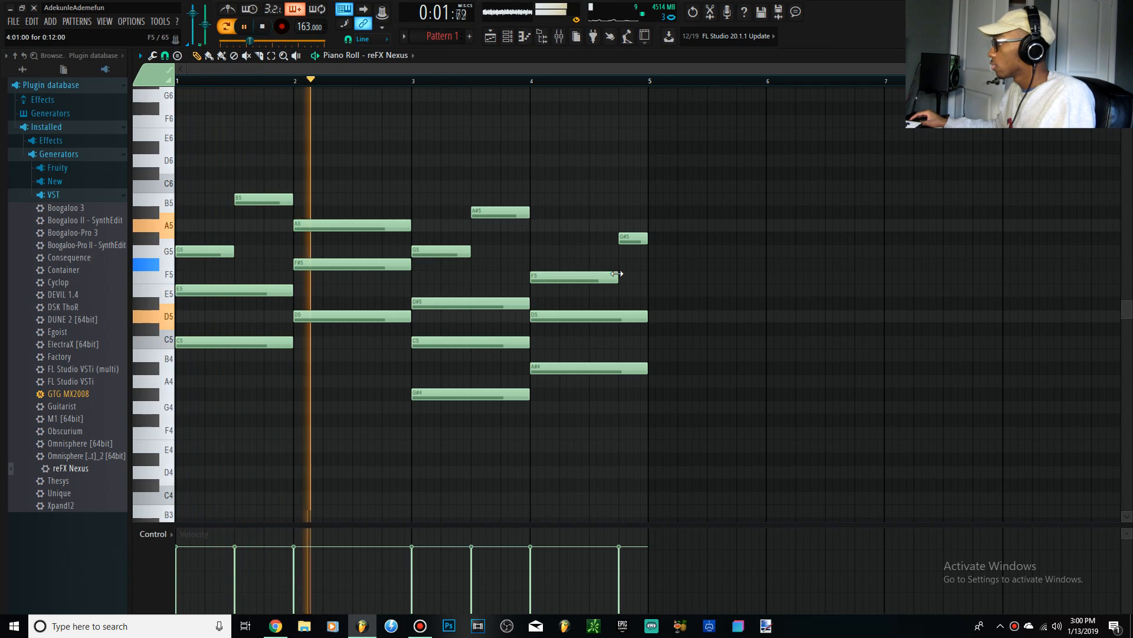
Raise the G#5 note in bar 4 to A5, and start it on beat 2 directly after an F5 note cut to one beat
mouse_move(640, 241)
mouse_down()
mouse_move(641, 252)
mouse_move(640, 227)
mouse_up()
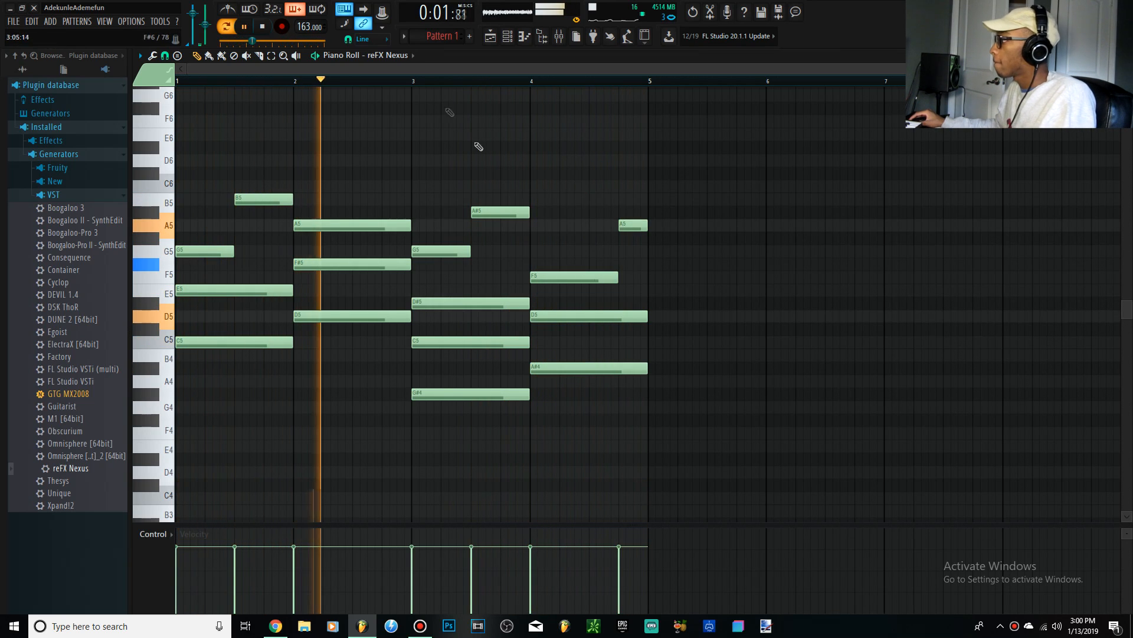
mouse_move(651, 310)
mouse_down()
mouse_move(590, 218)
mouse_move(618, 227)
mouse_move(579, 222)
mouse_move(609, 225)
mouse_up()
right_click(610, 226)
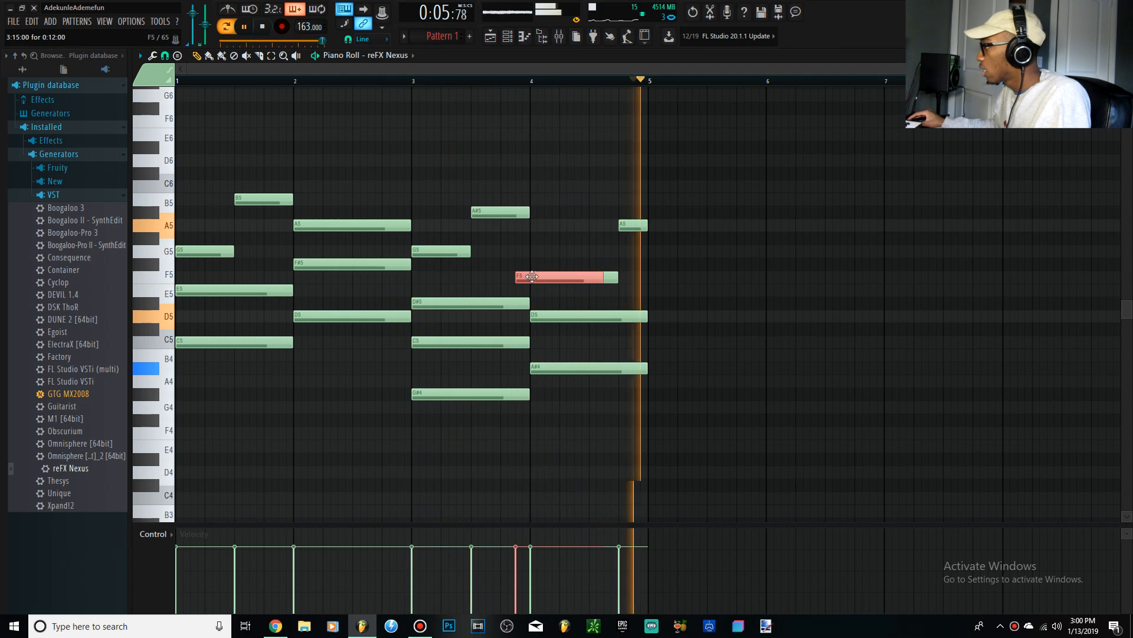
right_click(580, 279)
mouse_move(638, 293)
mouse_down()
mouse_move(595, 206)
mouse_move(560, 276)
mouse_up()
right_click(582, 276)
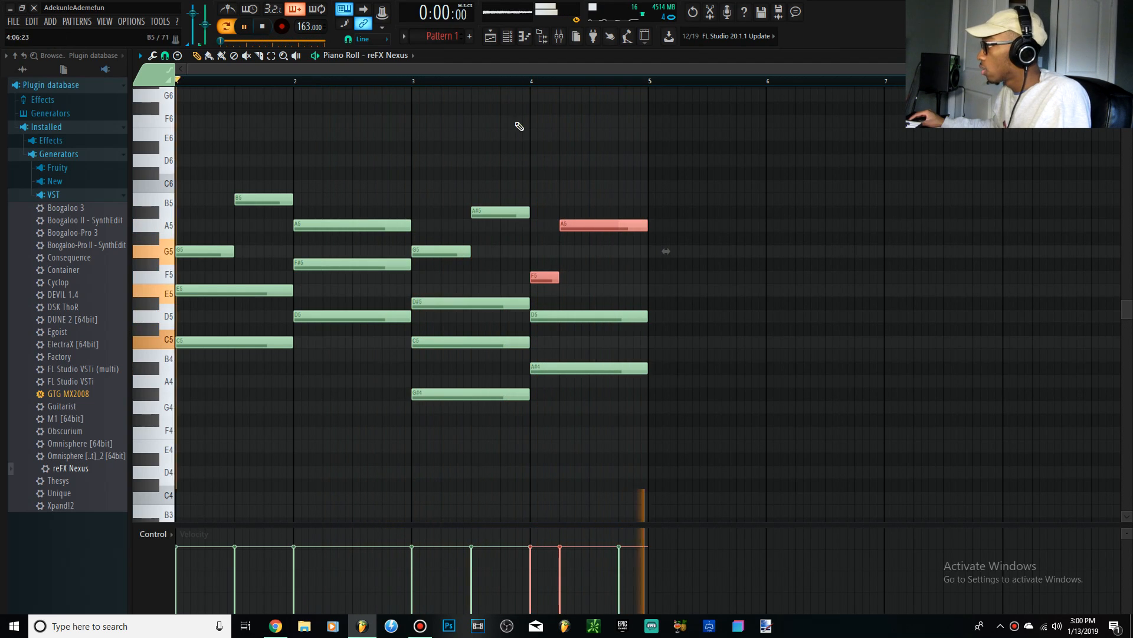
right_click(630, 227)
drag(630, 227, 569, 229)
click(268, 27)
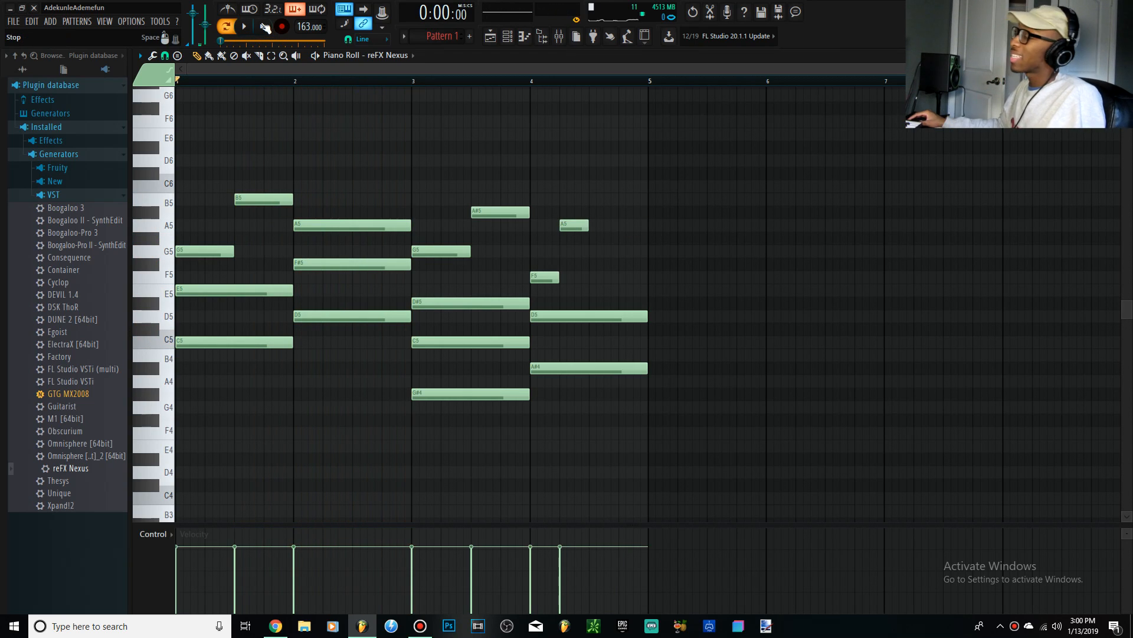
Lengthen the A5 note in bar 4 to the end of the bar
drag(589, 225, 645, 220)
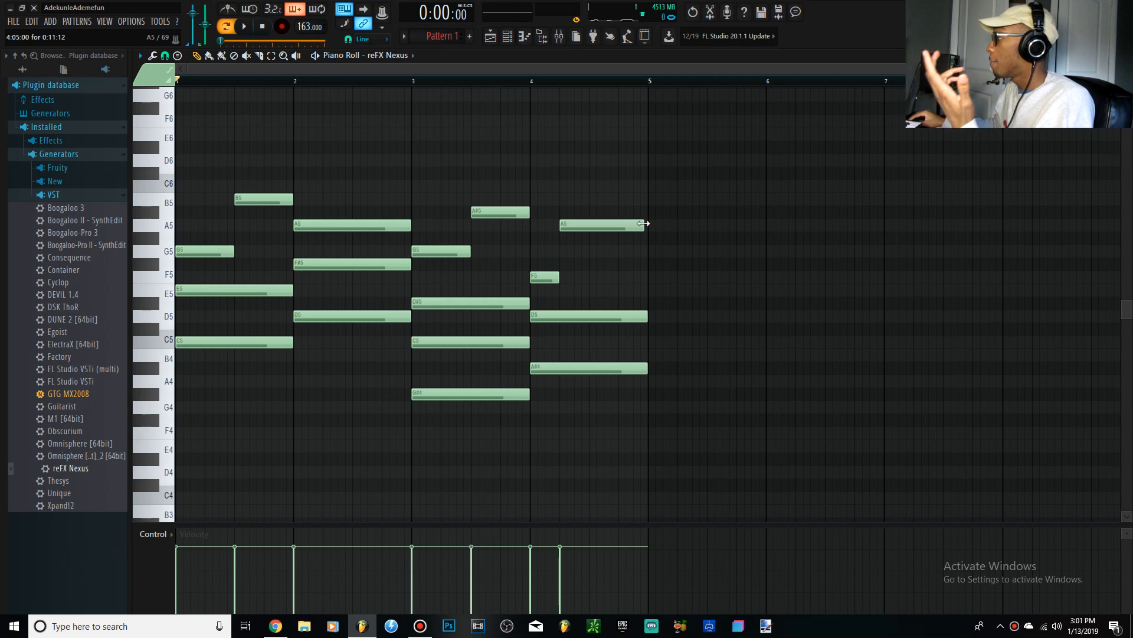
drag(588, 228, 560, 227)
right_click(592, 214)
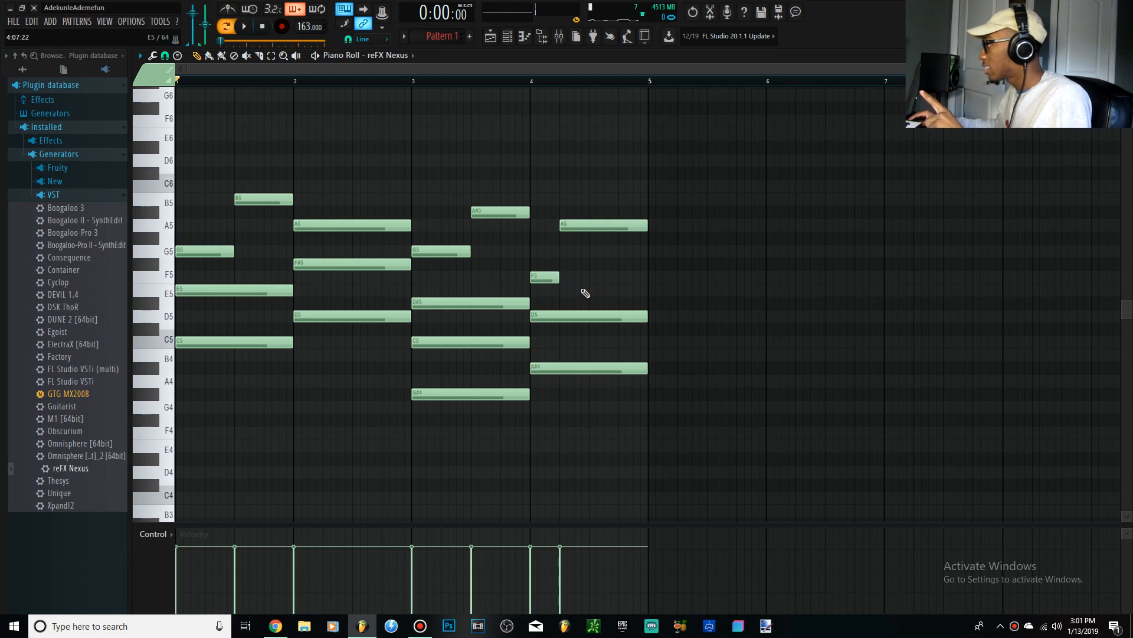
Copy the lowest note of each of the four chords one octave down as bass notes, and play the progression
scroll(412, 278, down, 5)
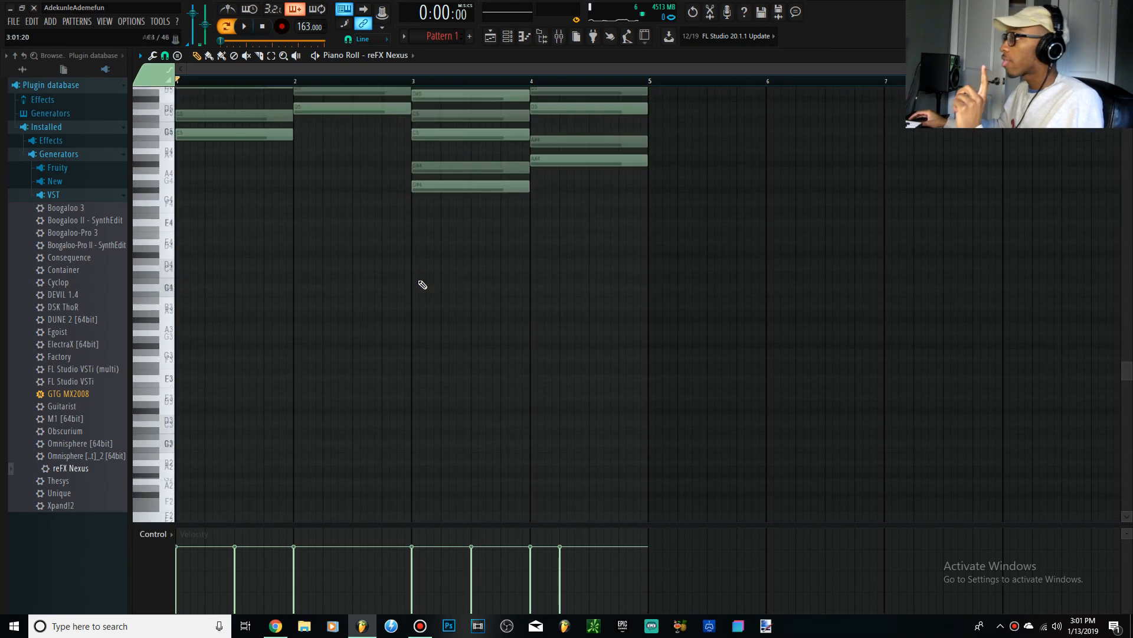
scroll(267, 275, up, 2)
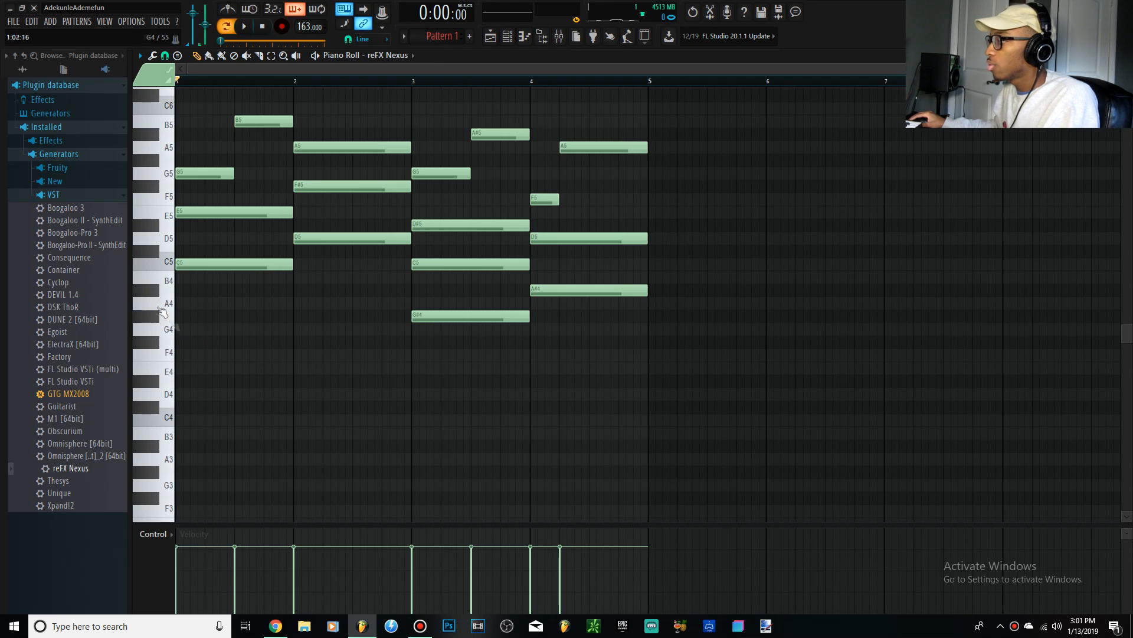
drag(202, 277, 361, 233)
drag(436, 311, 479, 360)
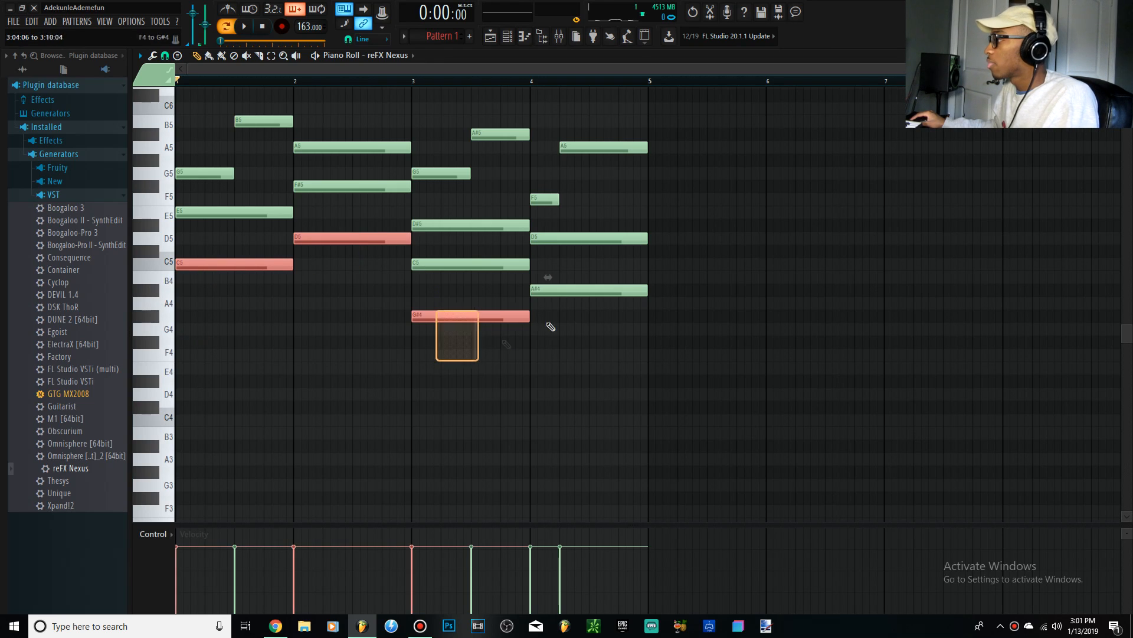
drag(551, 327, 585, 298)
drag(223, 269, 197, 270)
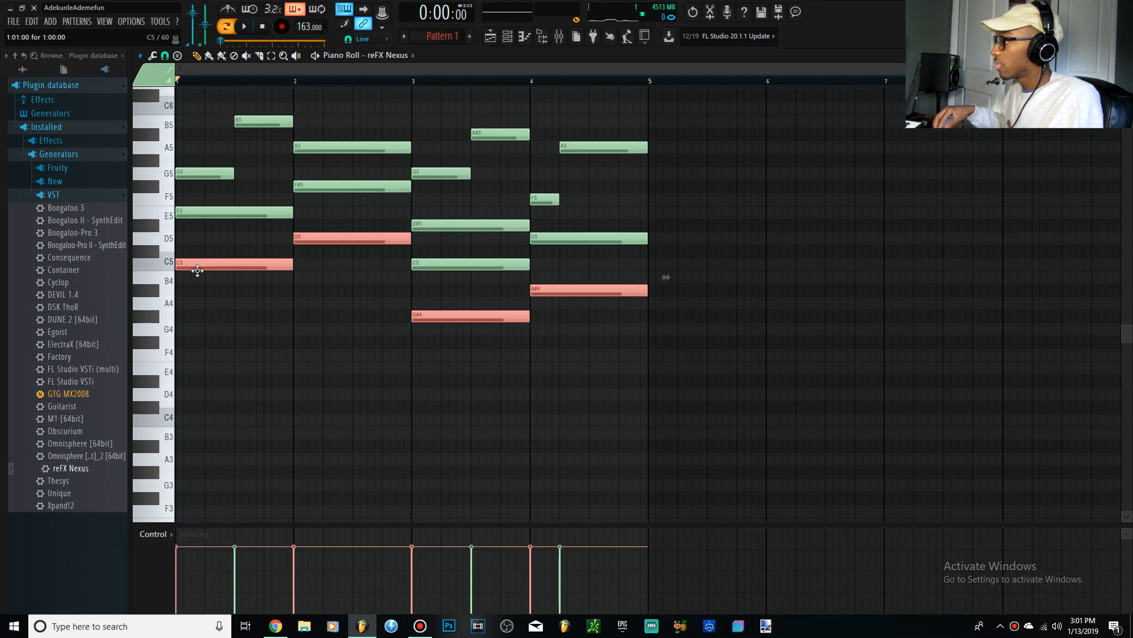
key(ctrl+Down)
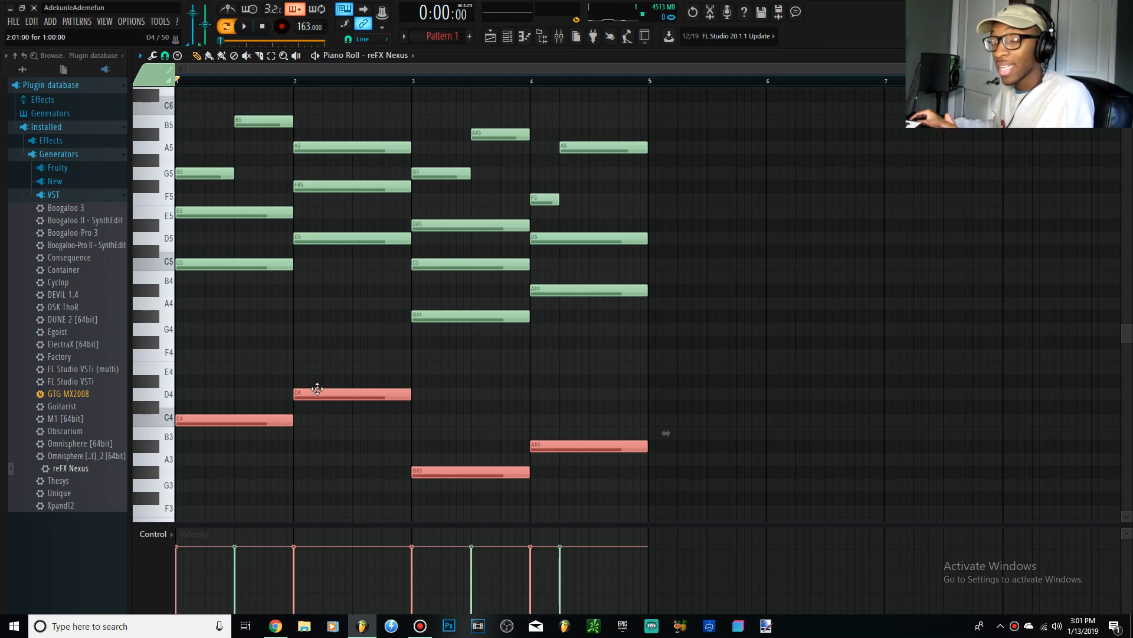
key(space)
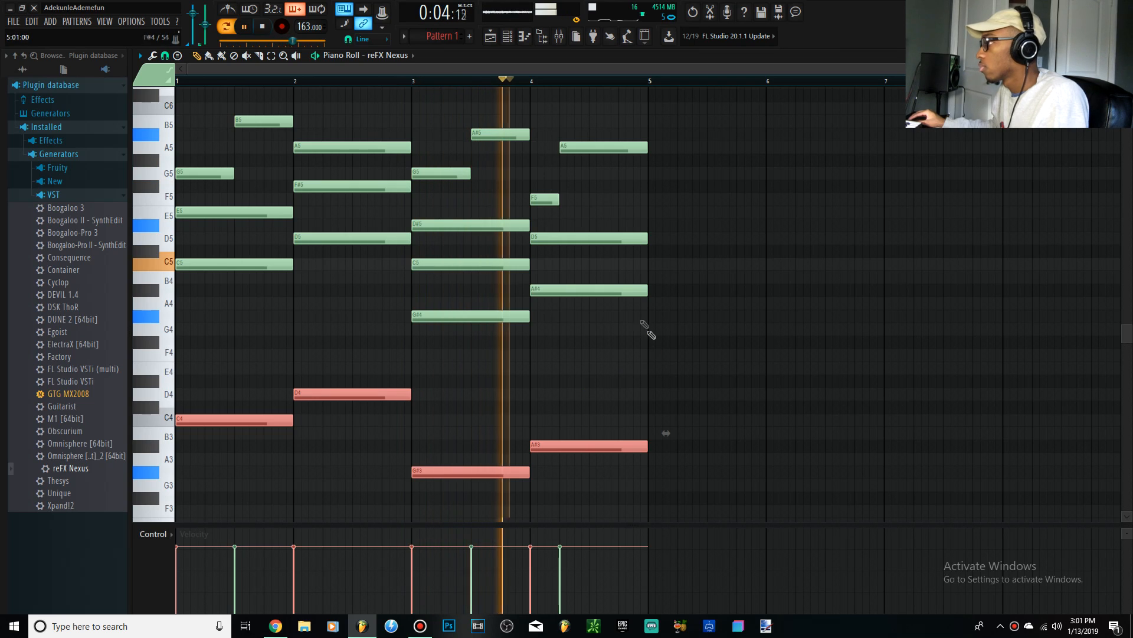
click(264, 27)
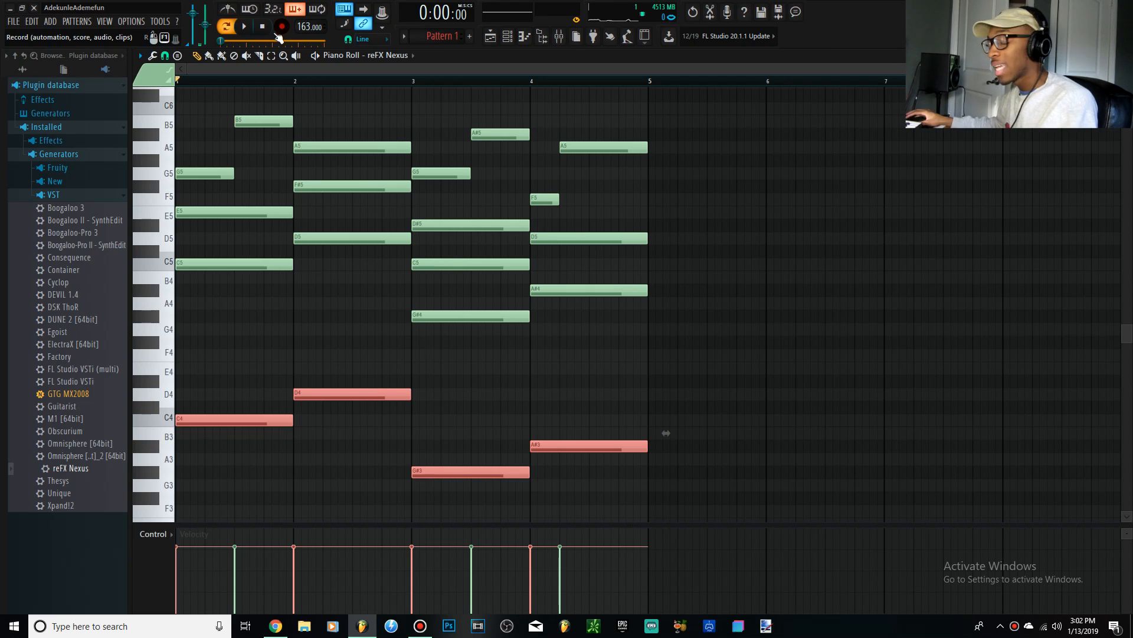
scroll(518, 212, up, 5)
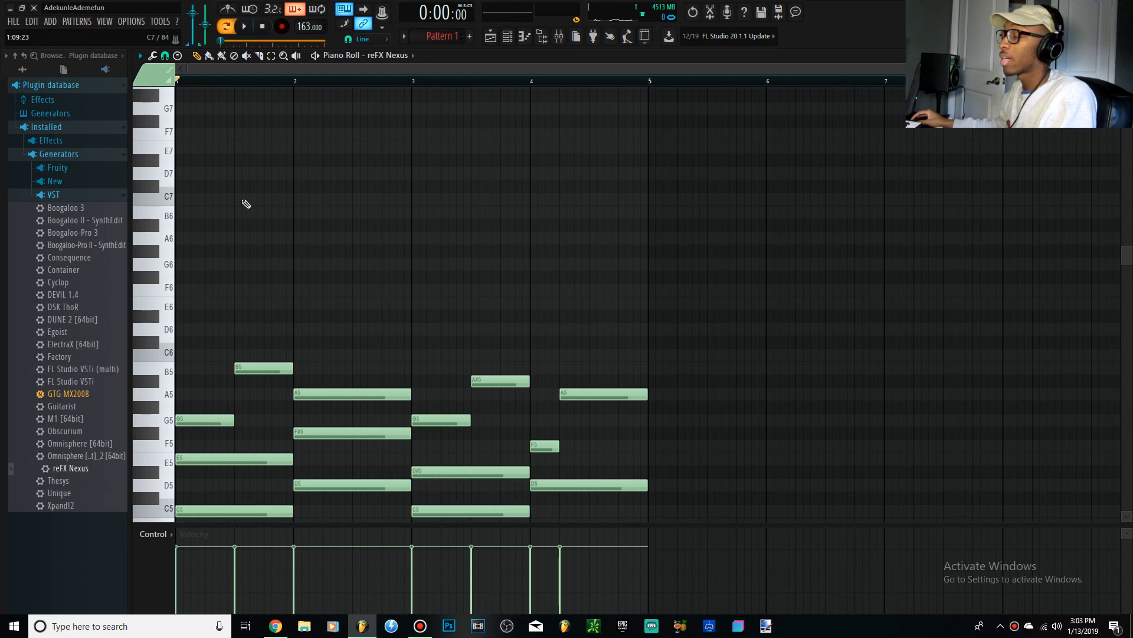
scroll(248, 275, down, 2)
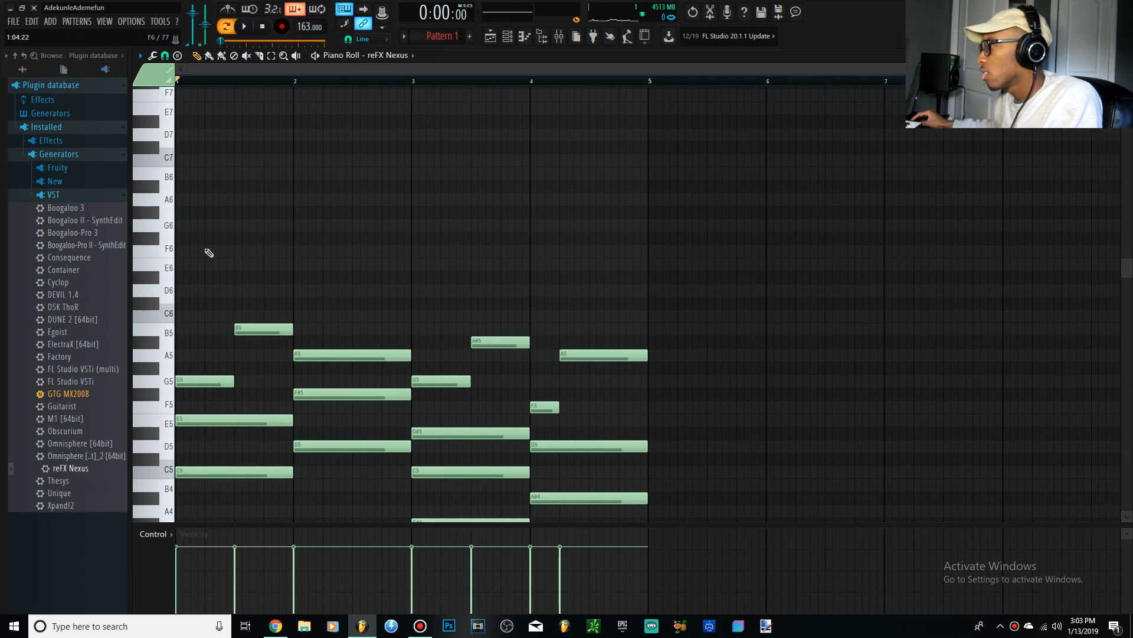
scroll(225, 190, down, 3)
drag(246, 144, 655, 473)
click(203, 392)
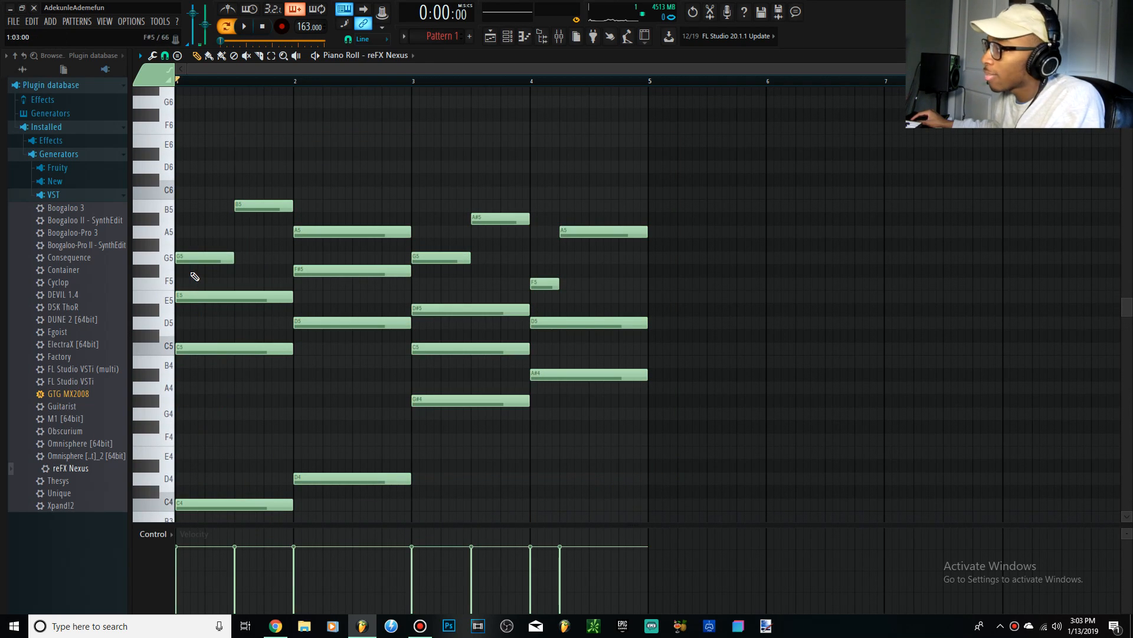
click(219, 257)
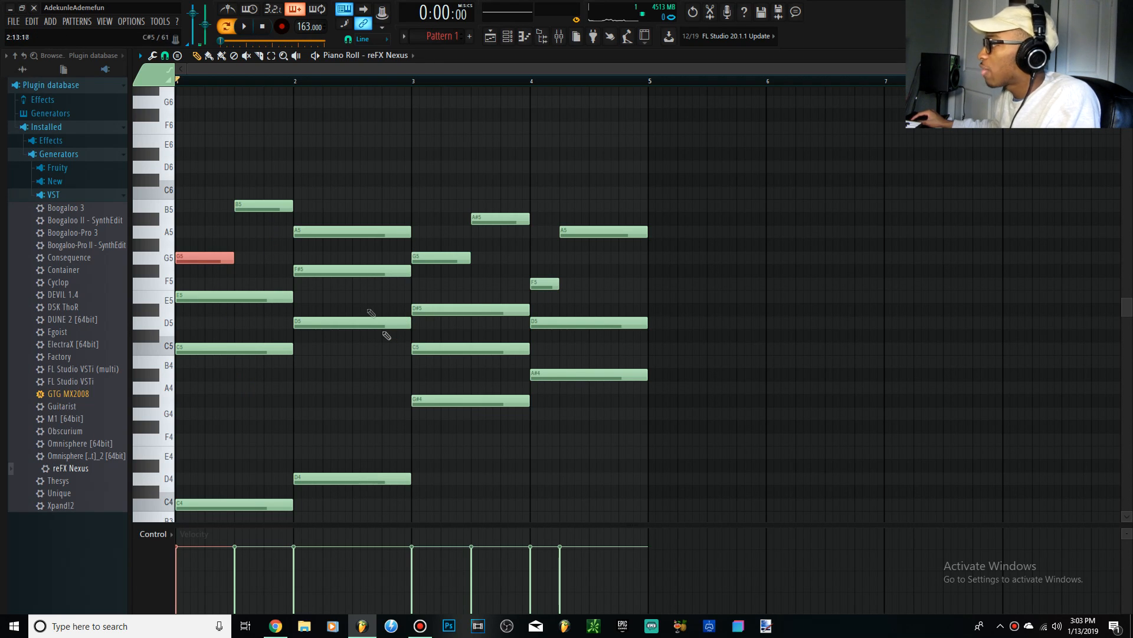
scroll(428, 219, down, 2)
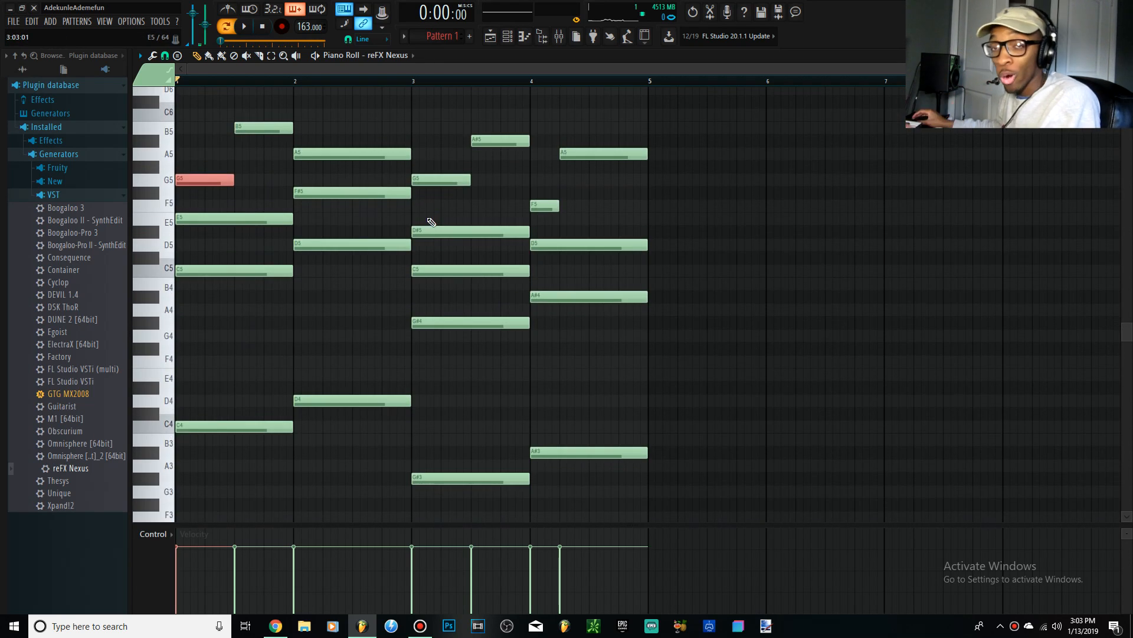
Add a one-beat G6 melody note at the start of bar 1 and a one-beat D6 note on its last beat, and play them
scroll(331, 213, up, 3)
scroll(231, 180, up, 1)
ctrl+click(210, 178)
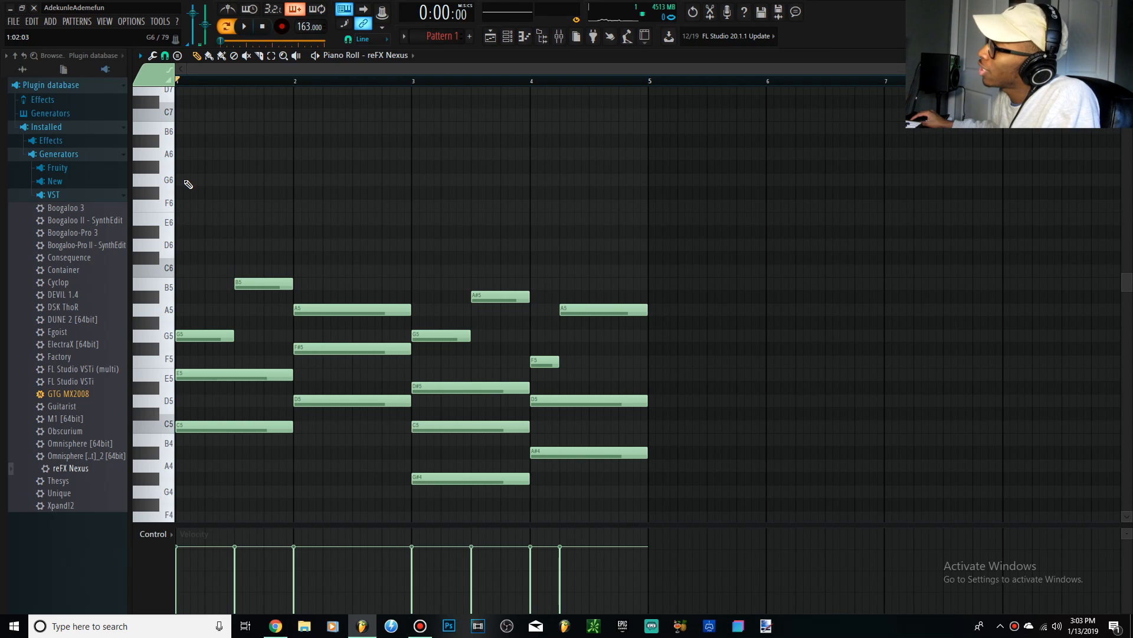
click(188, 180)
key(space)
key(space)
mouse_move(239, 260)
mouse_down()
mouse_move(235, 244)
mouse_move(282, 247)
mouse_up()
key(space)
key(space)
key(space)
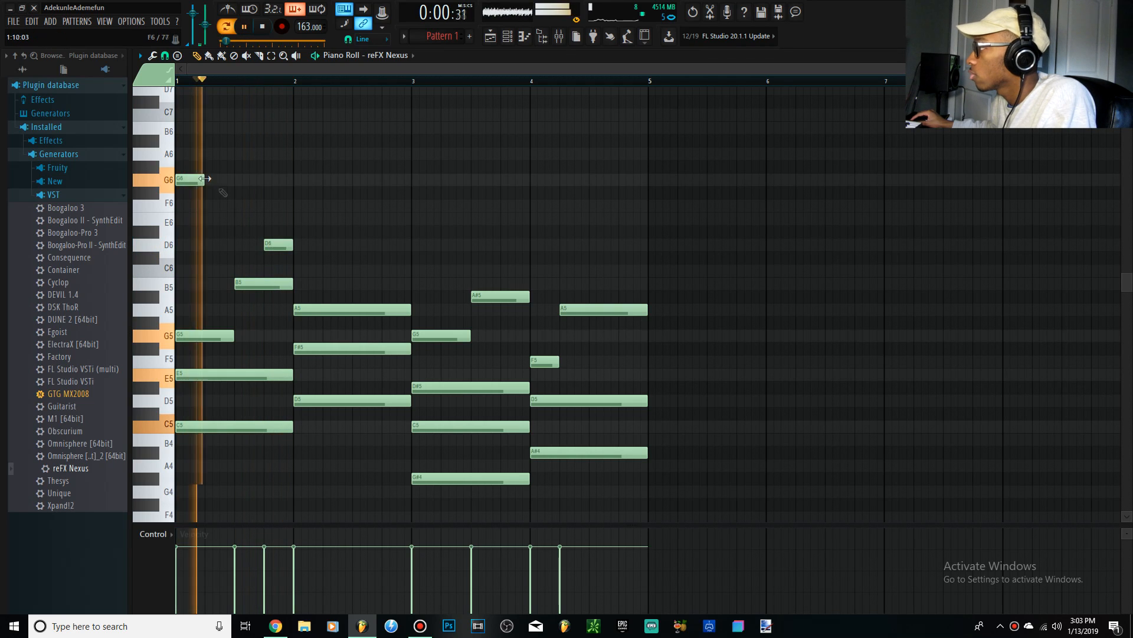
Lengthen the G6 melody note to almost three beats, and add an A6 note of the same length at the start of bar 2
drag(205, 178, 295, 154)
key(space)
key(space)
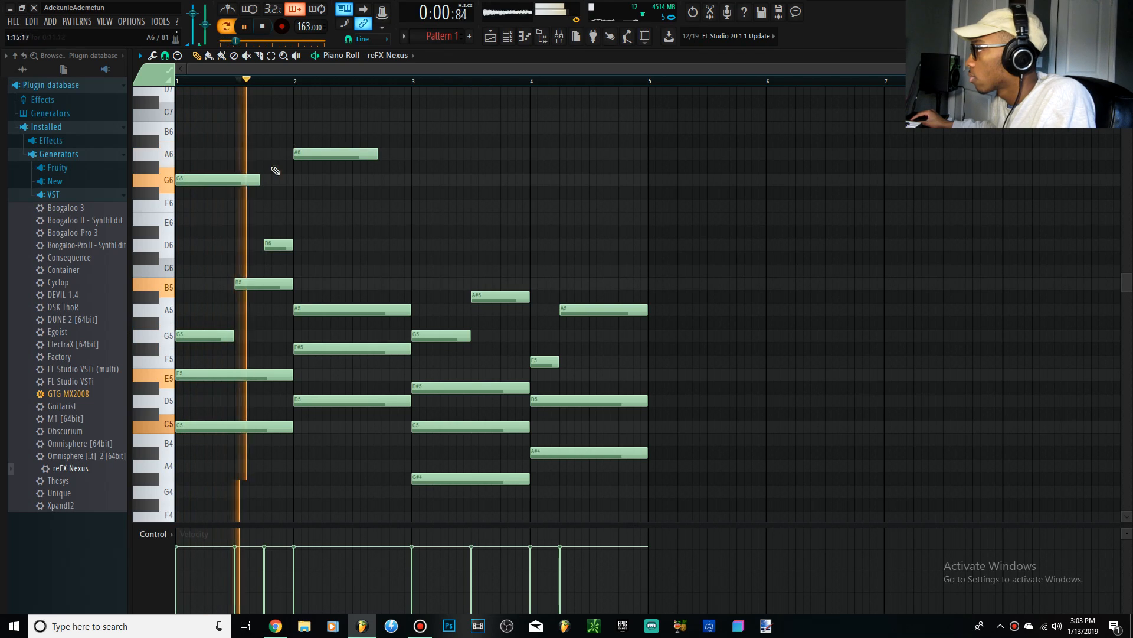
Shorten the A6 note to one beat, complete bar 2 with a two-beat F#6 and a one-beat G6, and play the melody
key(space)
mouse_move(347, 198)
mouse_down()
mouse_move(328, 204)
mouse_move(326, 193)
mouse_up()
key(space)
drag(375, 155, 385, 179)
key(space)
drag(422, 216, 323, 157)
ctrl+click(339, 145)
ctrl+click(313, 152)
mouse_move(410, 195)
mouse_down()
mouse_move(379, 196)
mouse_move(410, 181)
mouse_up()
key(space)
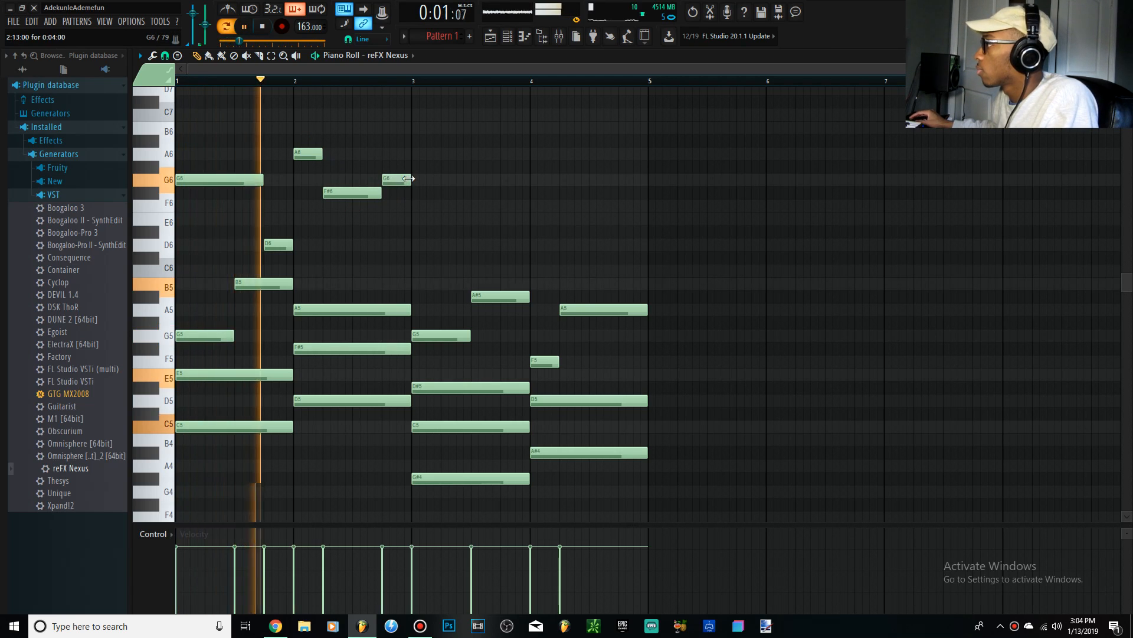
key(space)
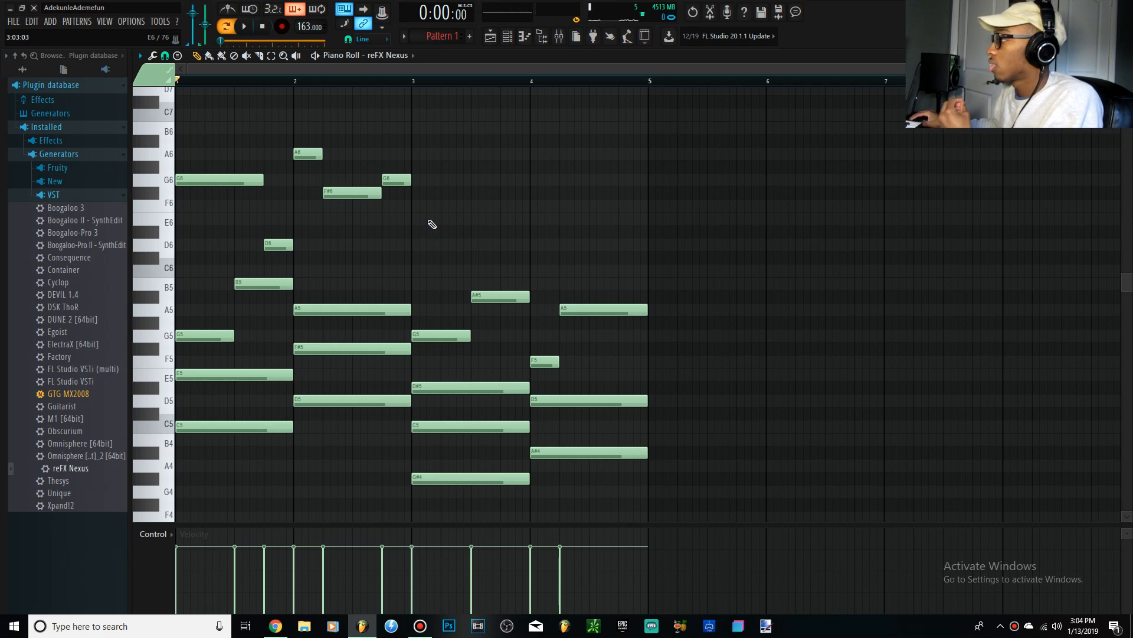
Compare the G6, F#6 and A6 melody notes in bars 1 and 2 with the matching chord notes an octave below
drag(313, 148, 712, 453)
click(406, 156)
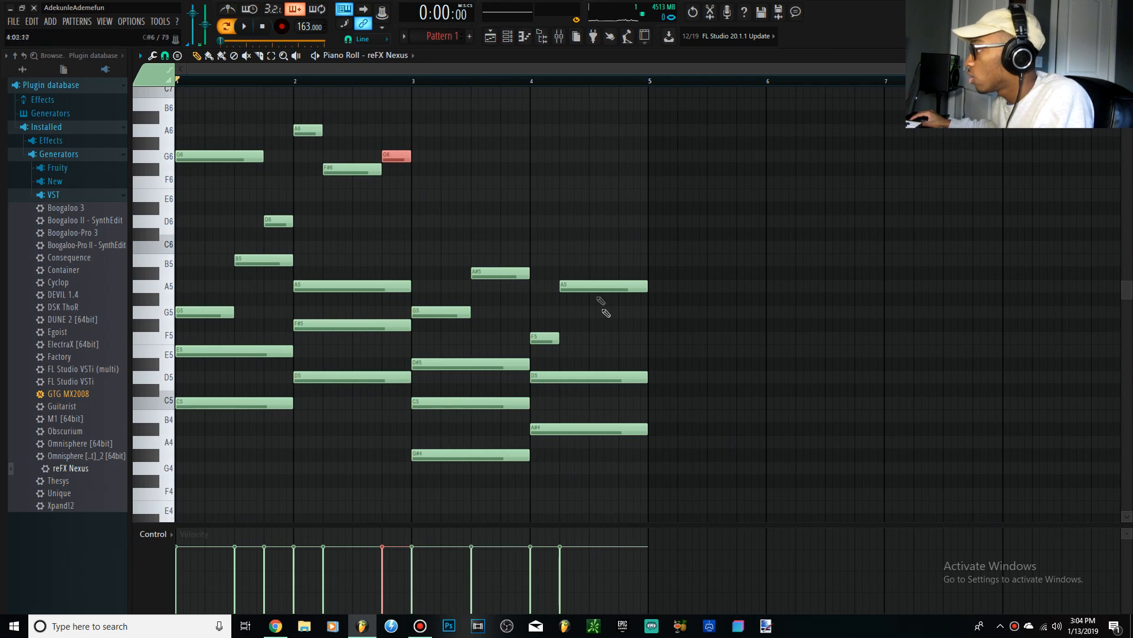
click(190, 316)
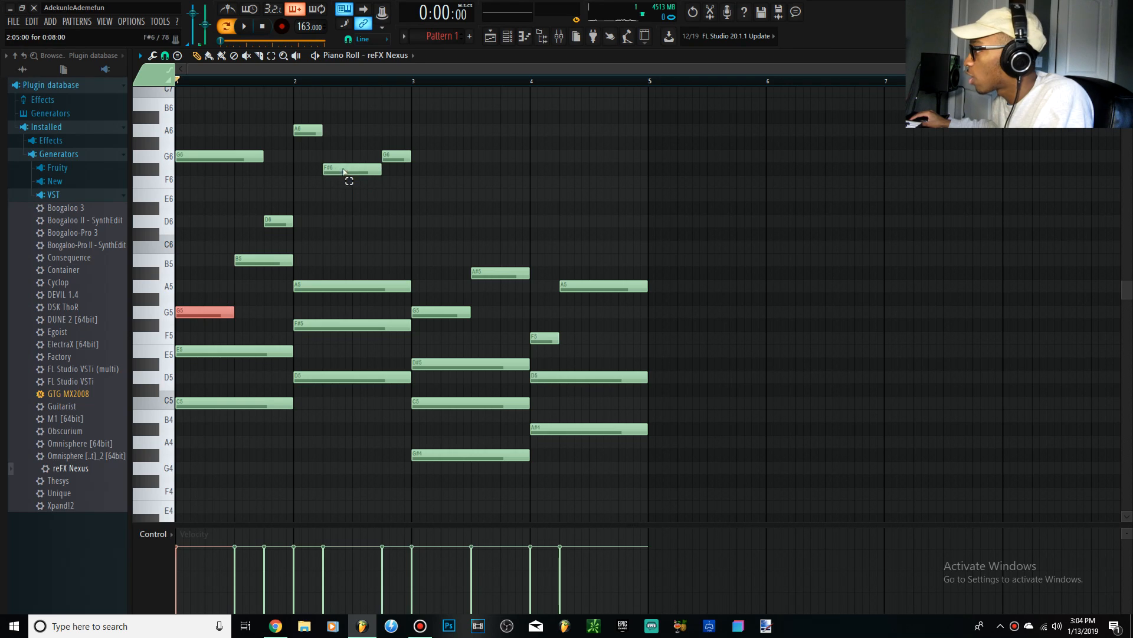
click(354, 168)
ctrl+click(321, 328)
drag(361, 229, 348, 489)
ctrl+click(304, 146)
click(307, 130)
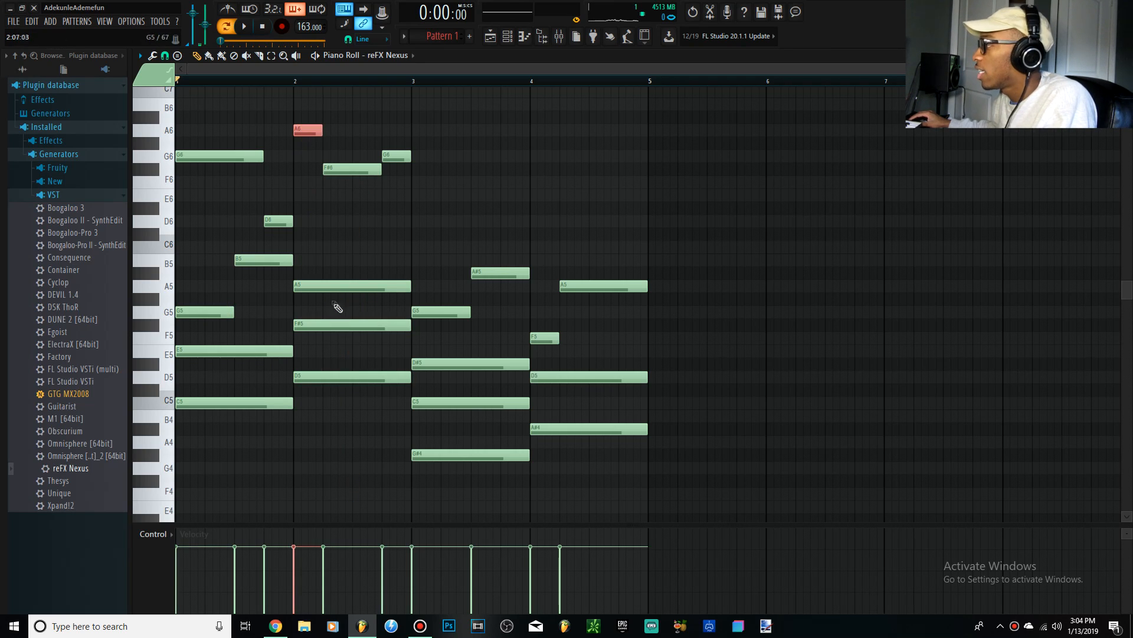
click(323, 287)
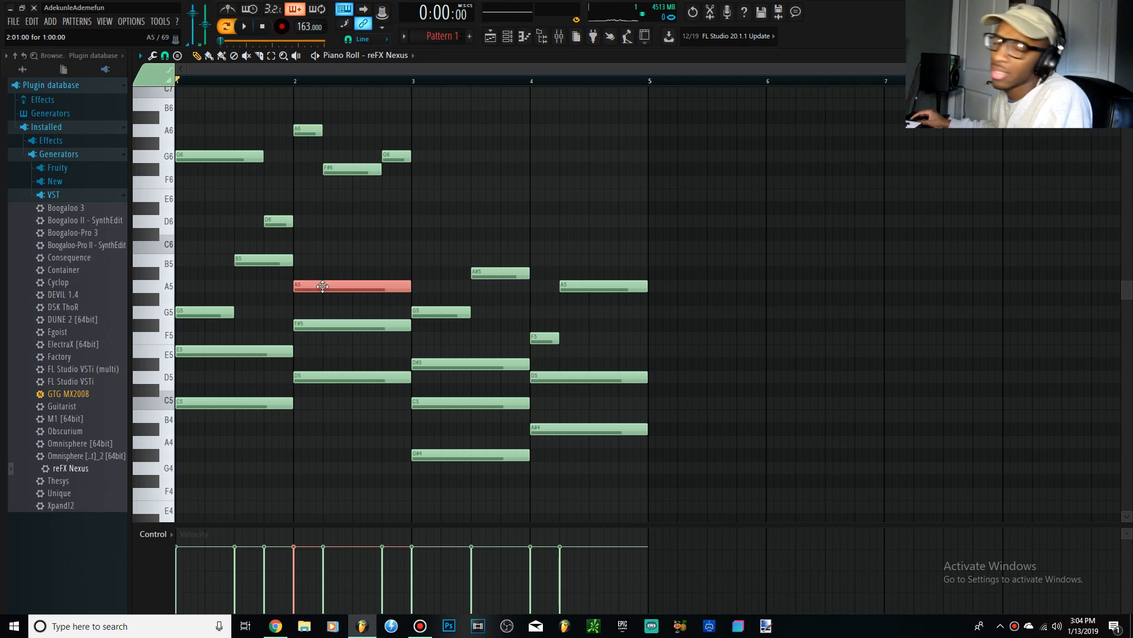
Copy the melody notes of bars 1 and 2 into bars 3 and 4
ctrl+click(409, 232)
drag(208, 127, 431, 246)
drag(211, 157, 447, 151)
ctrl+click(430, 129)
scroll(422, 186, down, 3)
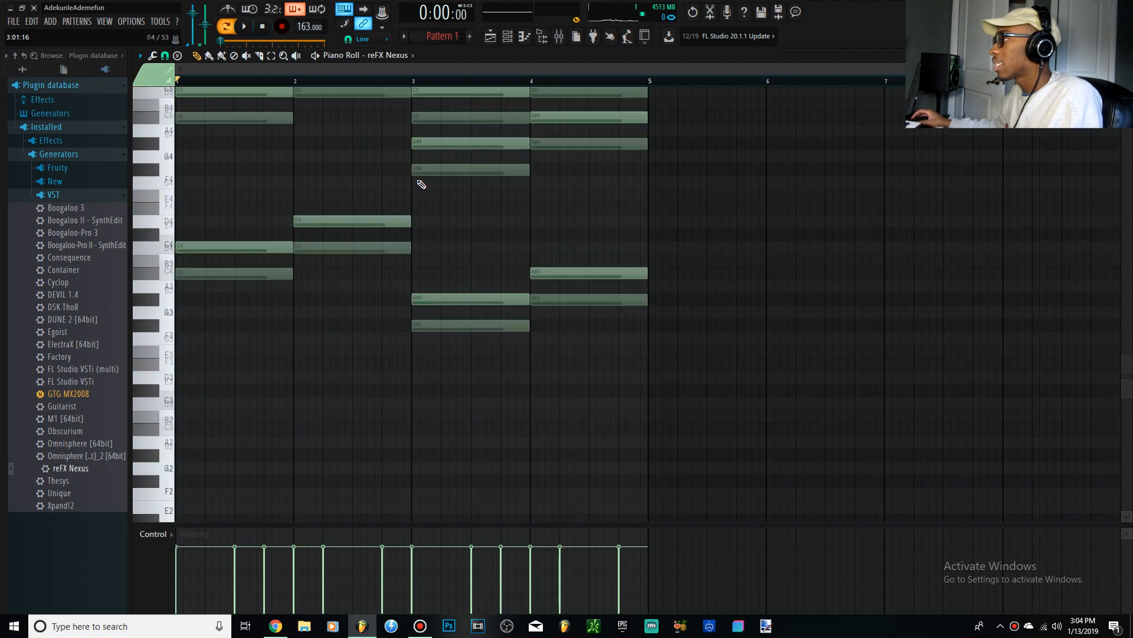